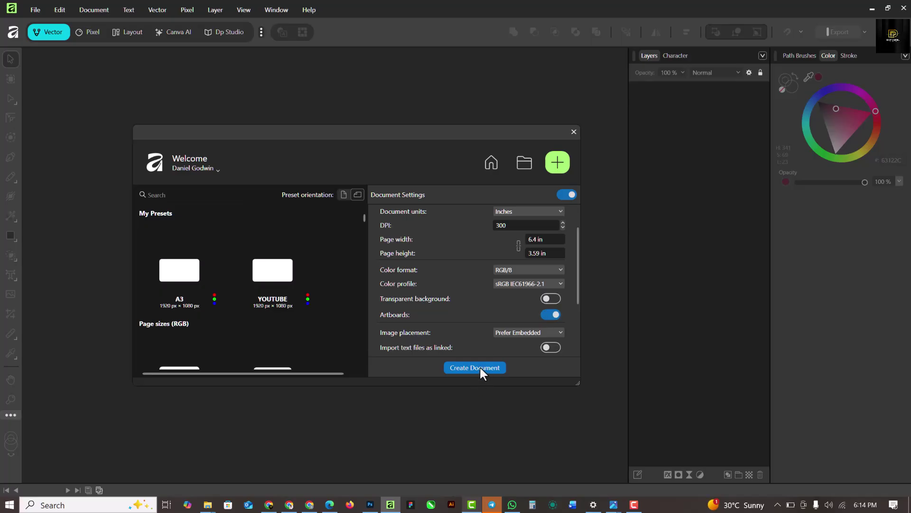
Create the document with the current page settings and fill its artboard with dark red 6C070E
click(482, 369)
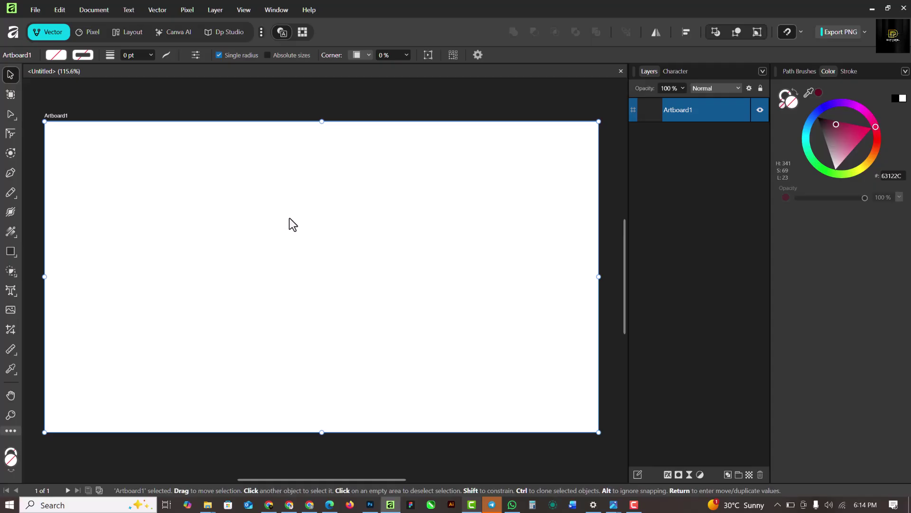
drag(876, 127, 877, 135)
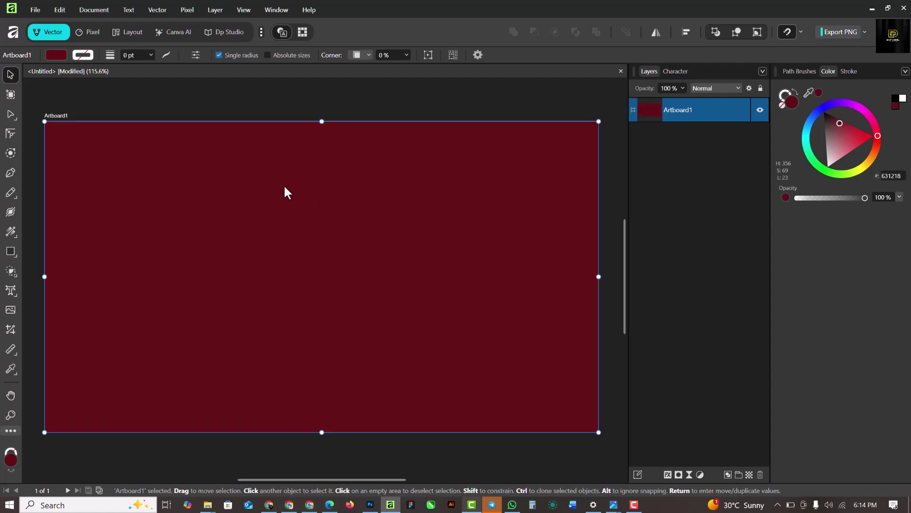
click(899, 177)
drag(841, 124, 843, 122)
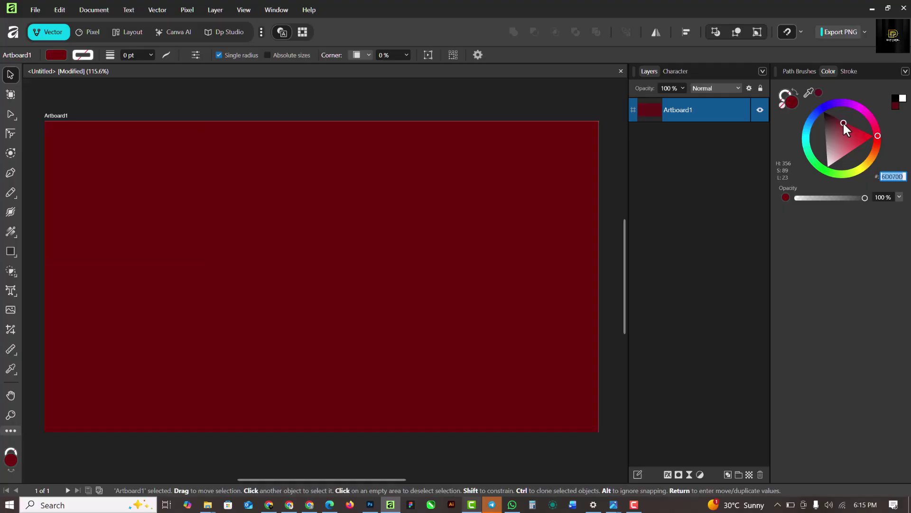
Apply a horizontal linear gradient across the artboard, running from the dark red at the left to blue 0812E3 at the right
click(10, 231)
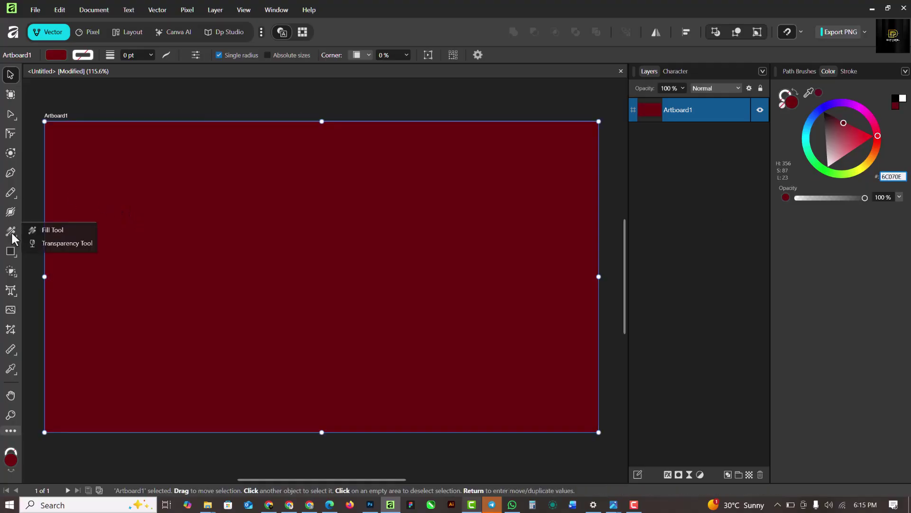
click(52, 230)
drag(60, 269, 512, 272)
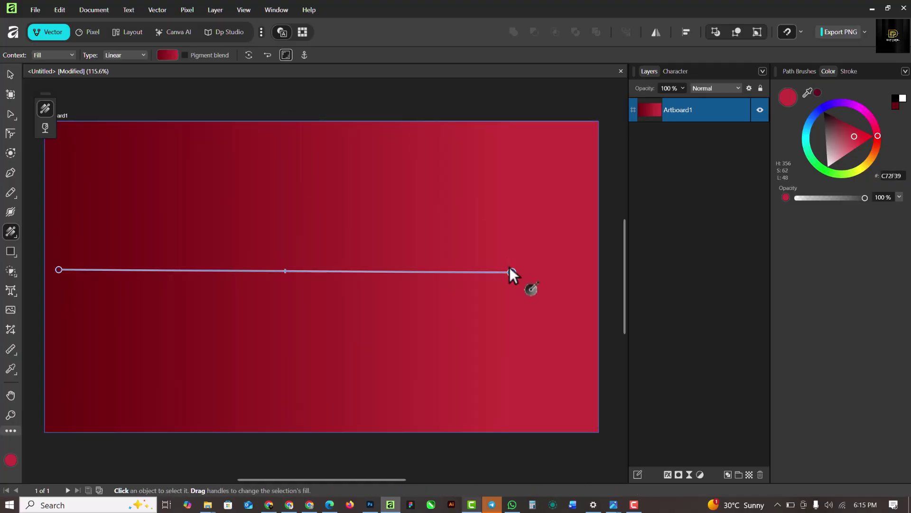
drag(511, 275, 478, 272)
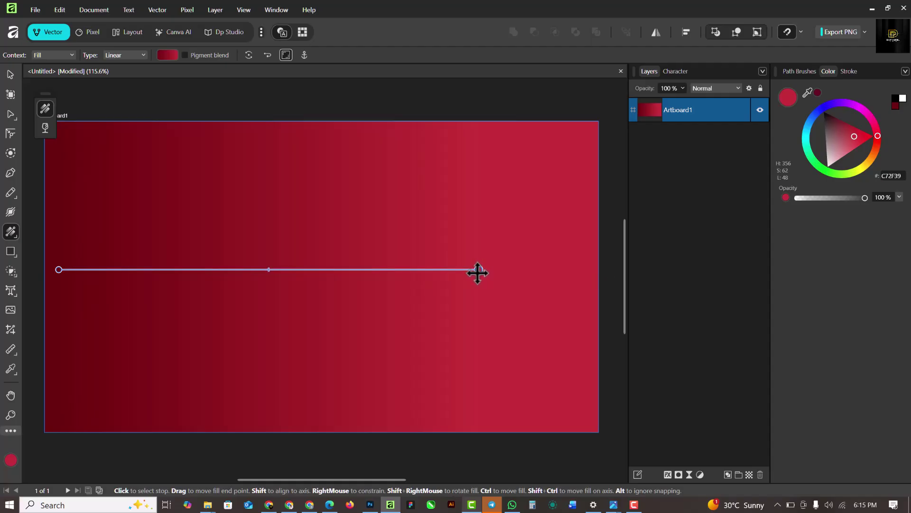
mouse_move(876, 137)
mouse_down()
mouse_move(866, 114)
mouse_move(830, 116)
mouse_move(833, 126)
mouse_move(825, 117)
mouse_up()
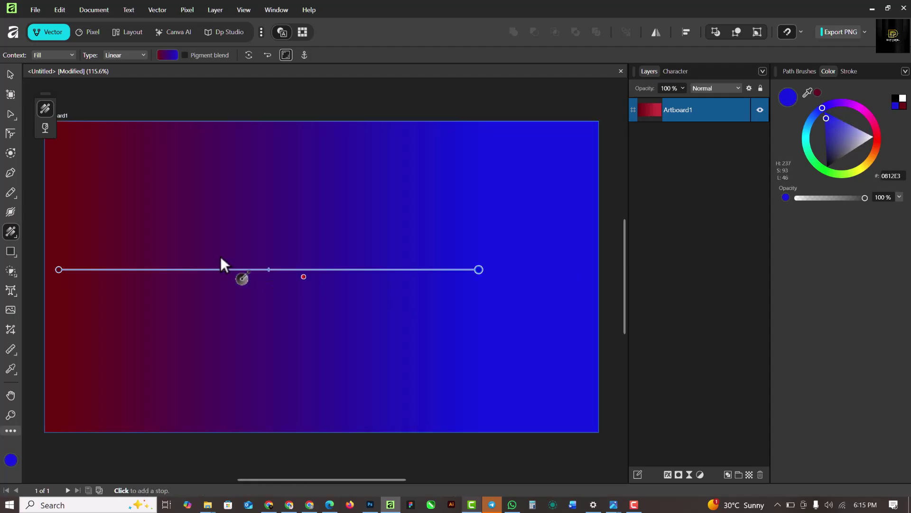
Shift the gradient's start inward and its end to the artboard's right edge, and move its midpoint slightly toward the red side
drag(214, 269, 594, 271)
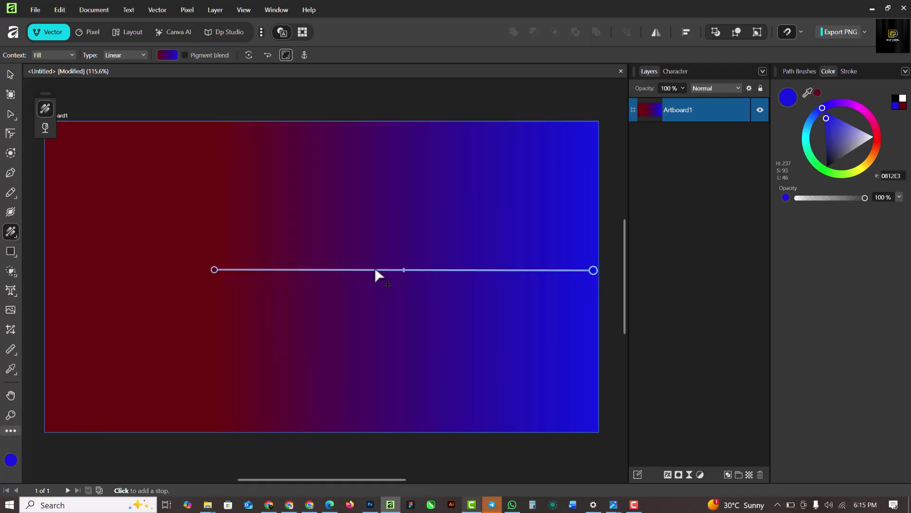
drag(215, 269, 185, 269)
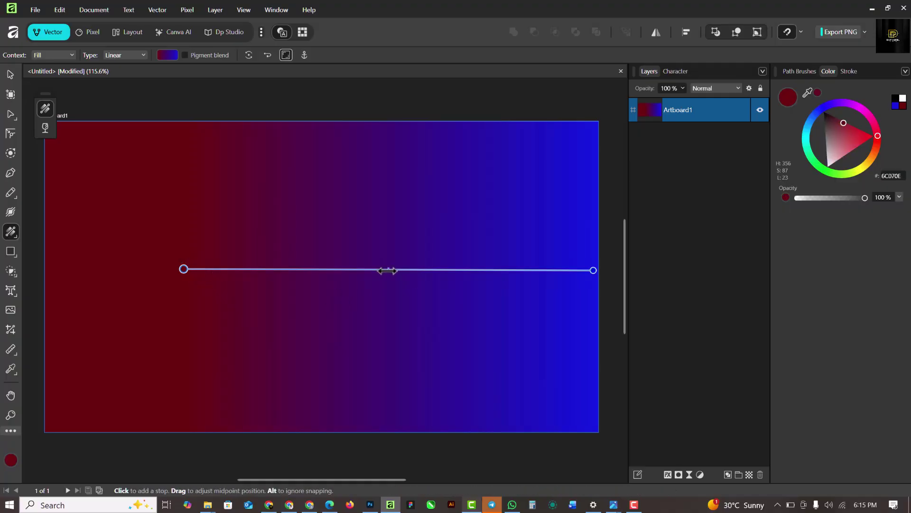
mouse_move(389, 271)
mouse_down()
mouse_move(428, 277)
mouse_move(332, 291)
mouse_move(403, 293)
mouse_move(339, 295)
mouse_move(367, 304)
mouse_up()
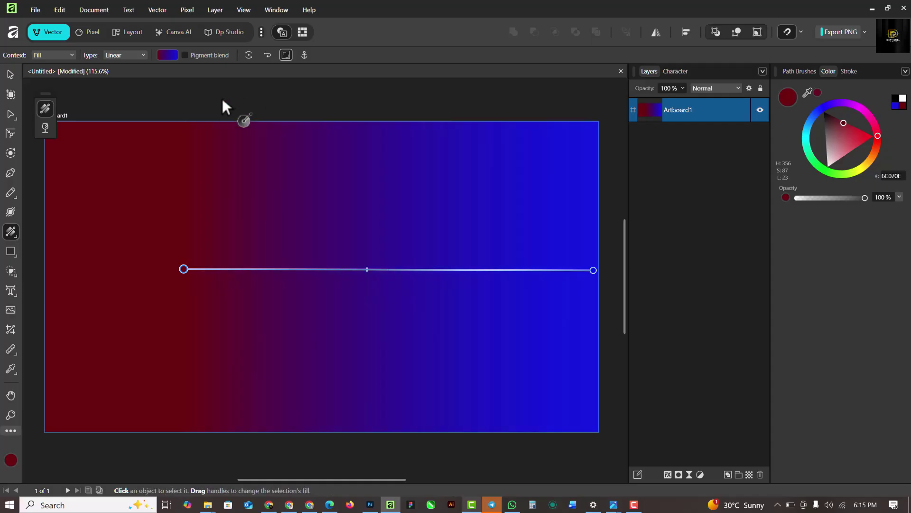
click(8, 76)
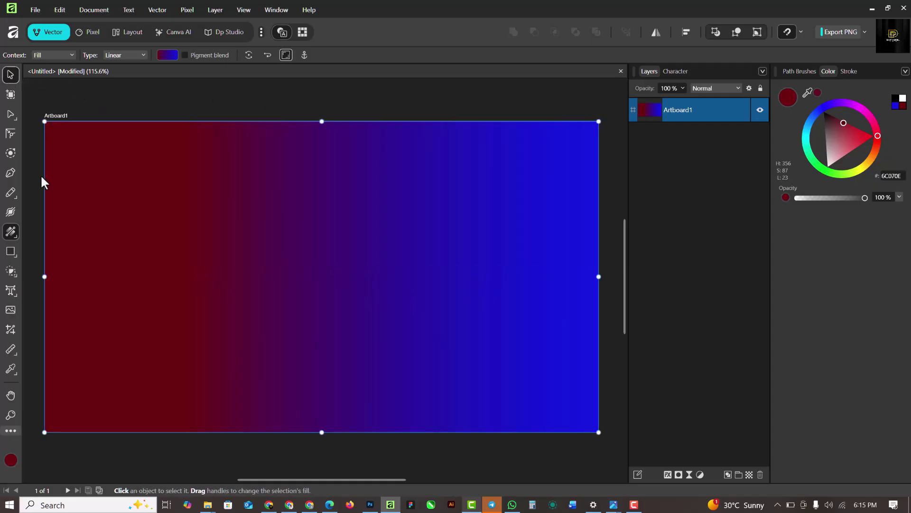
Add the artistic text "PEDRI" to the artboard
click(9, 292)
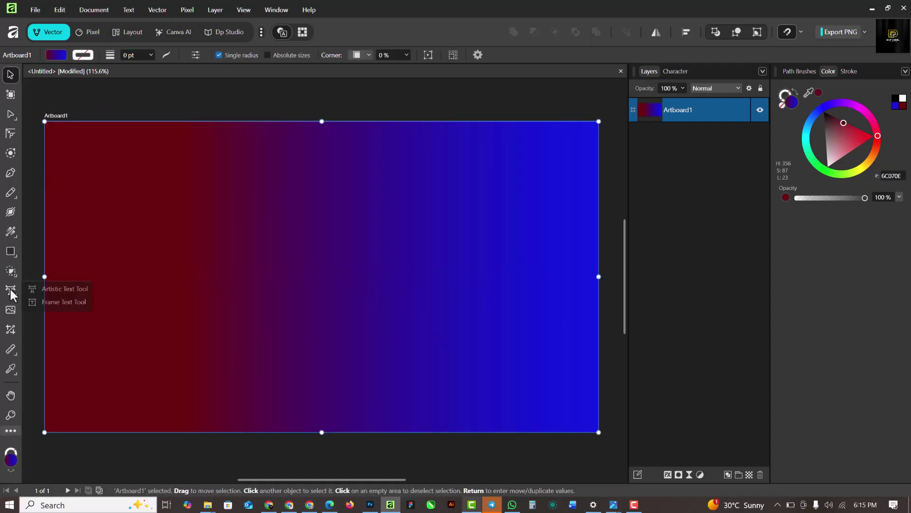
click(65, 291)
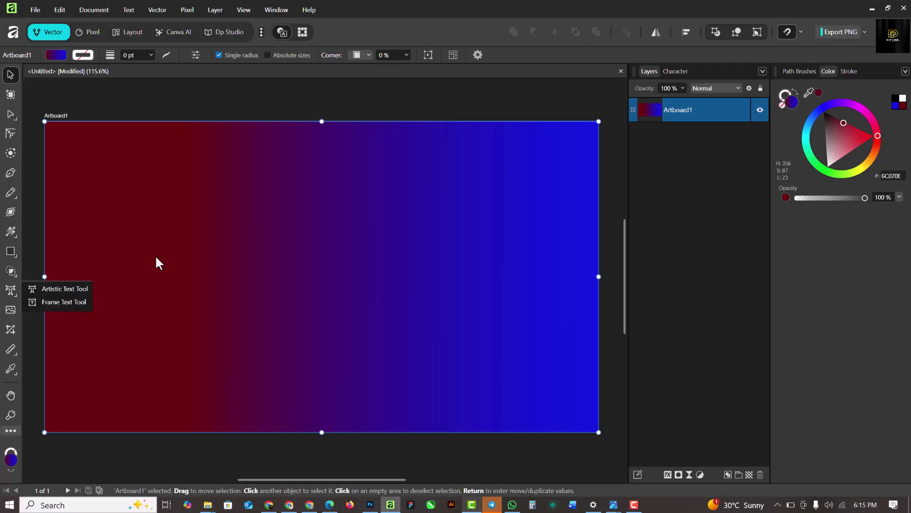
click(219, 285)
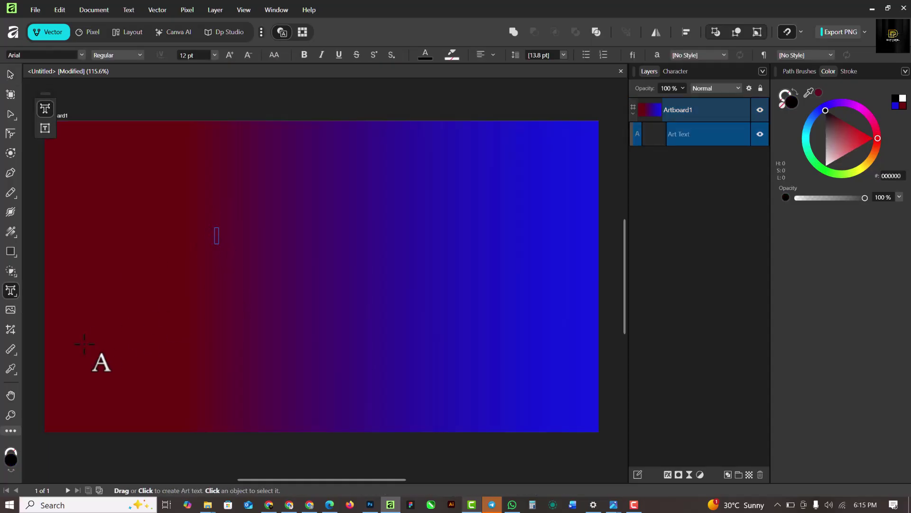
text(PEDRI)
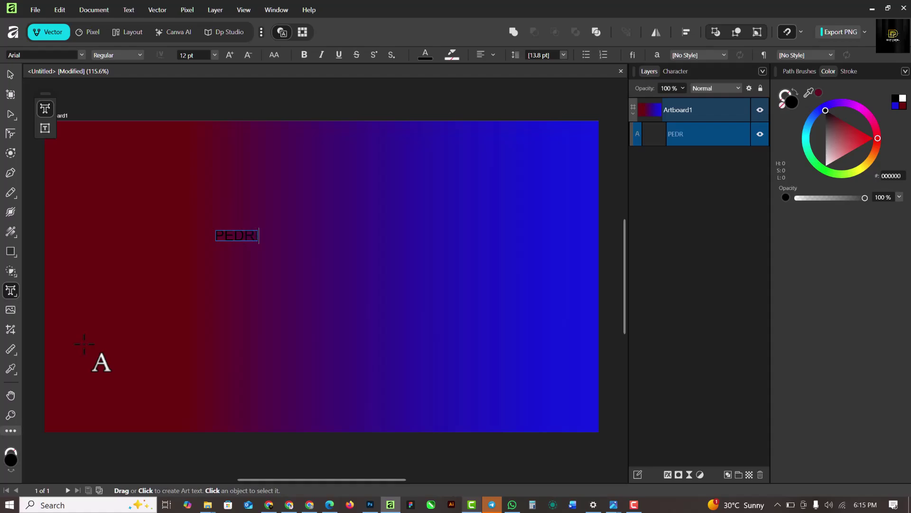
click(8, 76)
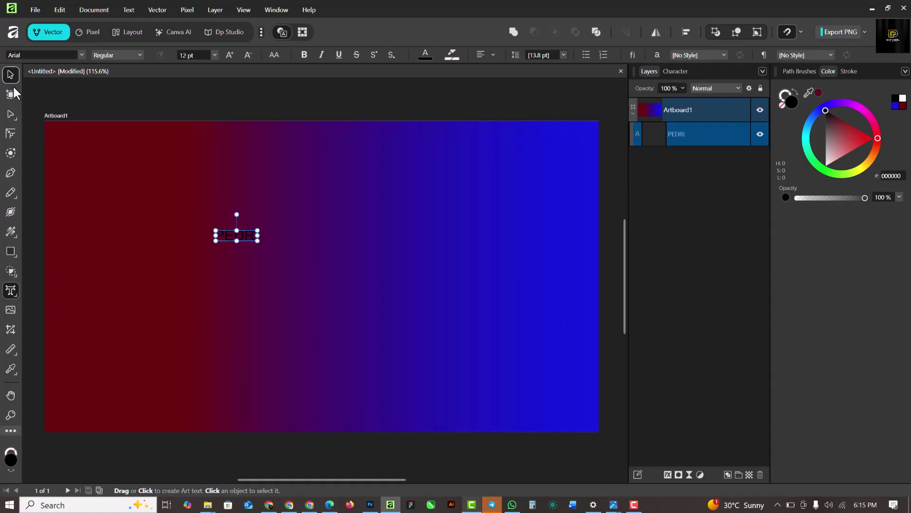
Set the PEDRI text's font to GalanoGrotesque-Black
click(81, 56)
click(81, 56)
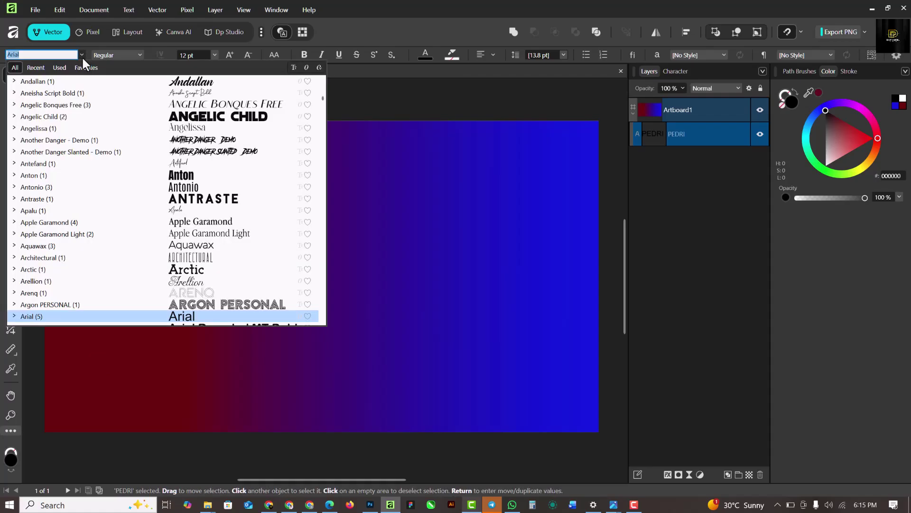
click(35, 69)
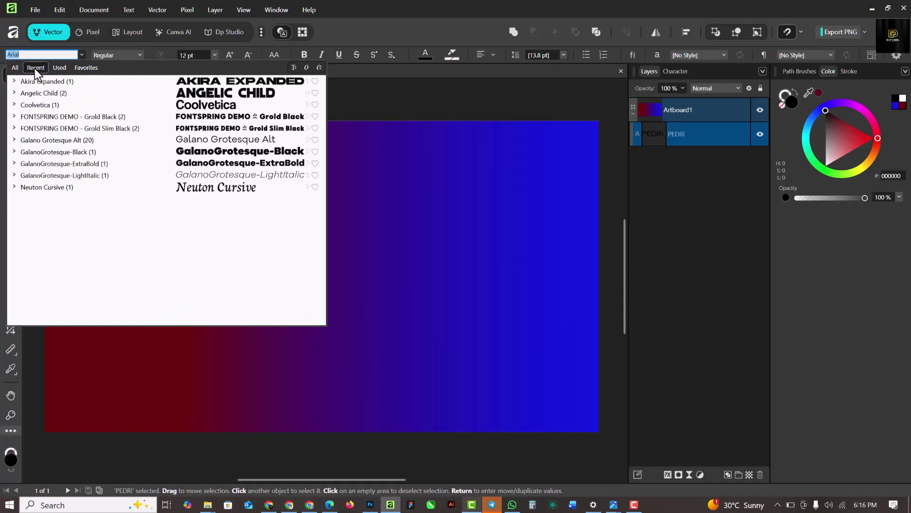
click(230, 153)
Enlarge the PEDRI text to about 108 pt and position it slightly above the middle of the artboard
drag(256, 241, 578, 383)
drag(511, 313, 413, 258)
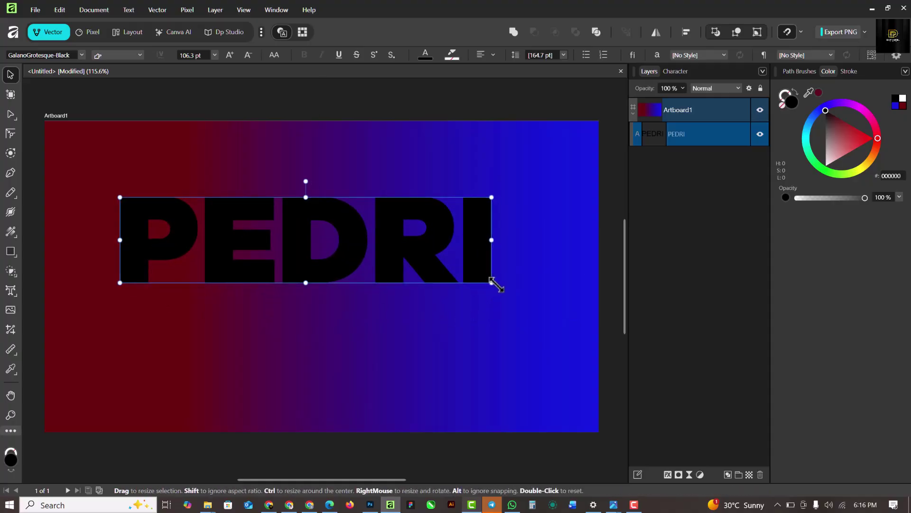
drag(493, 284, 498, 285)
Duplicate the PEDRI text directly below the original and shift both lines up on the artboard
mouse_move(426, 259)
mouse_down()
mouse_move(430, 249)
mouse_move(426, 339)
mouse_up()
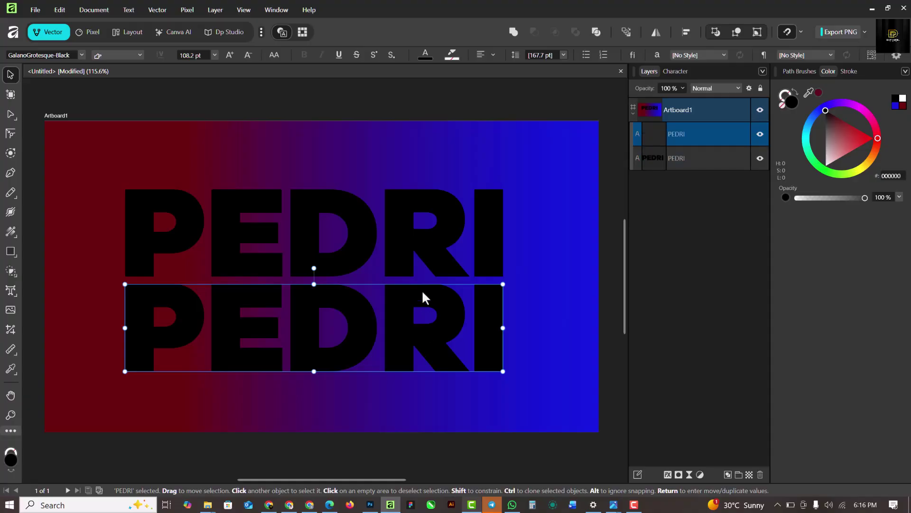
shift+click(432, 261)
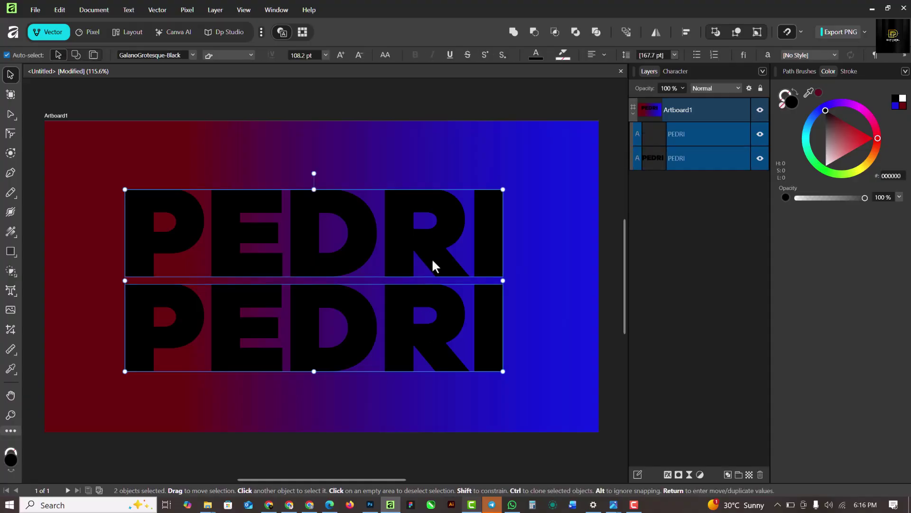
key(shift+Up)
key(shift+Up)
key(shift+Up)
key(shift+Up)
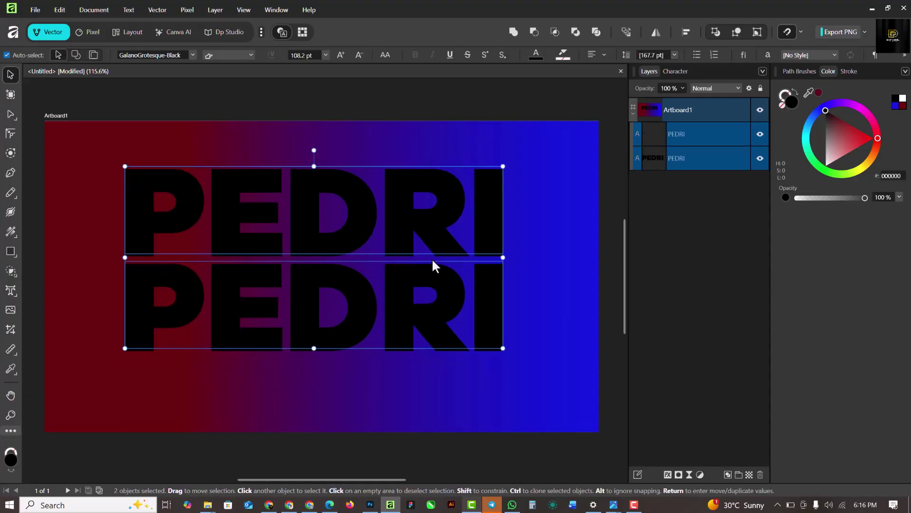
click(585, 271)
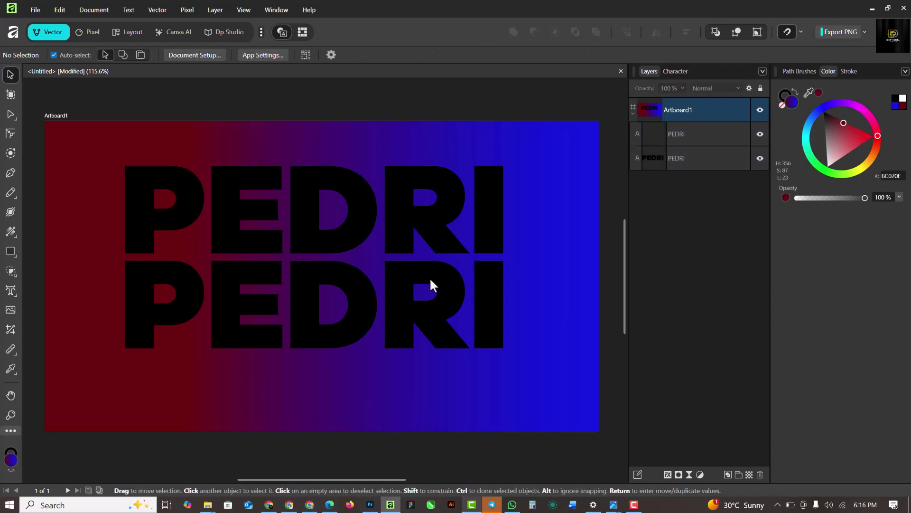
Move the lower PEDRI line up so that only a narrow gap separates it from the upper line
click(432, 284)
key(shift+Up)
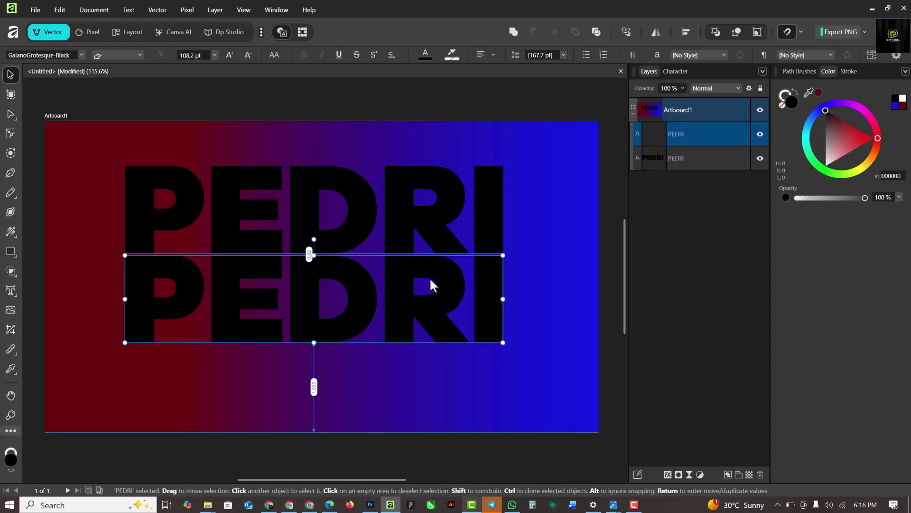
key(Down)
key(Down)
key(Down)
key(Down)
key(Down)
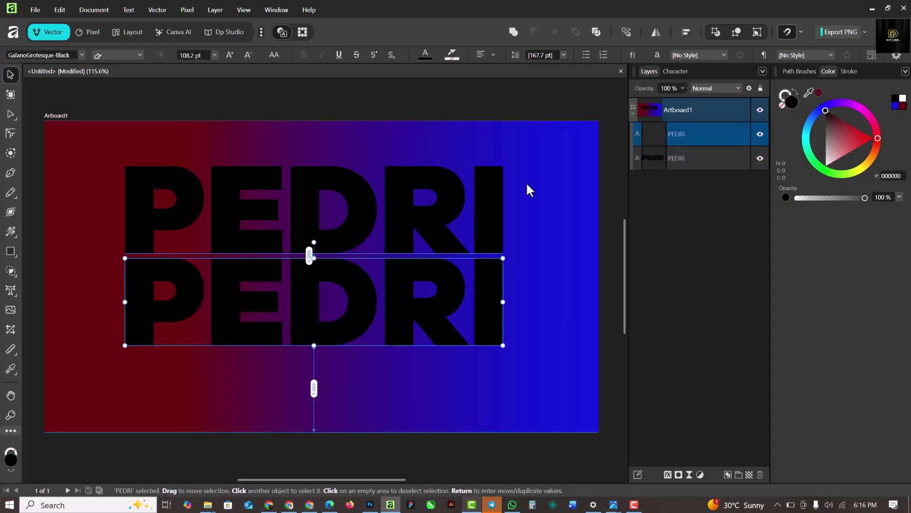
Fill both PEDRI lines with orange FFA500
shift+click(496, 211)
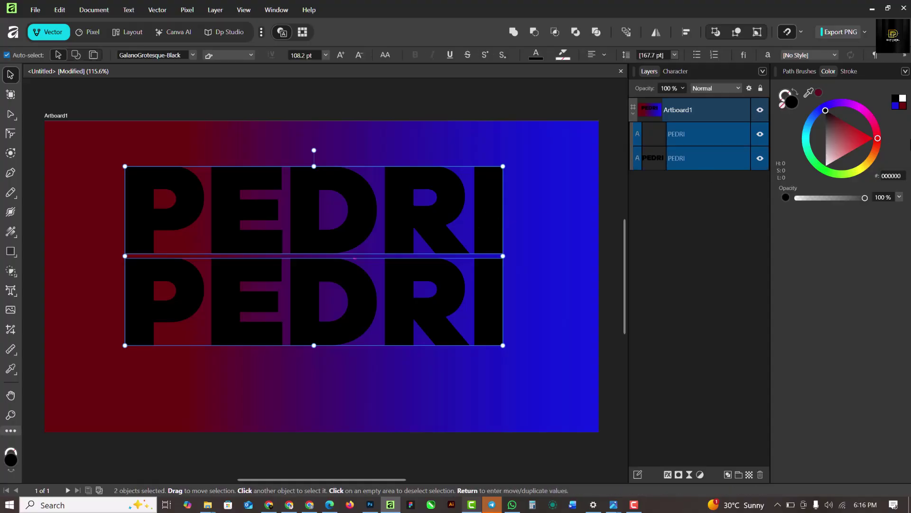
drag(877, 138, 870, 161)
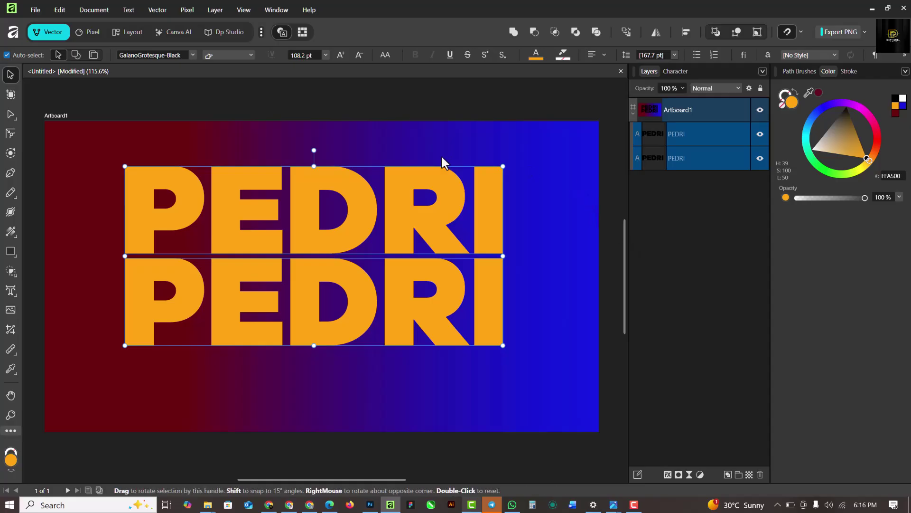
key(Escape)
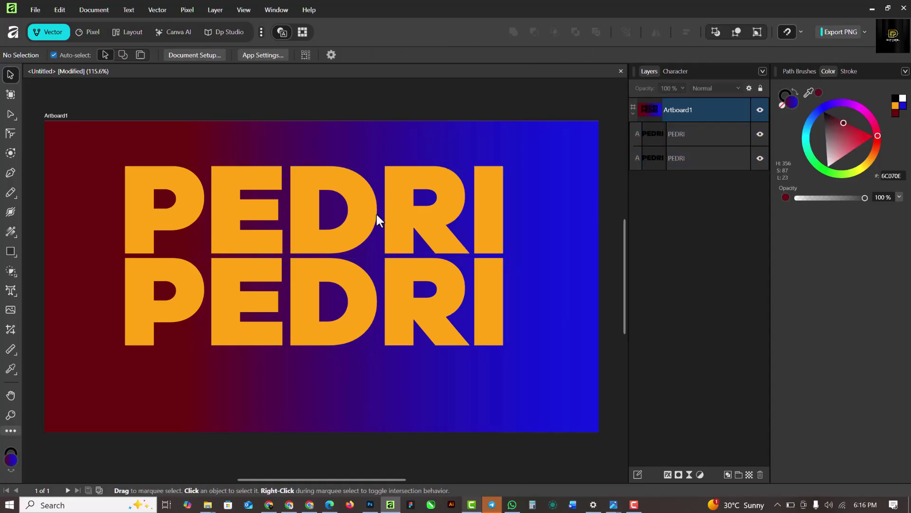
Move the upper PEDRI line above the lower one in the layer order and draw a wide ellipse covering most of its letters
click(363, 224)
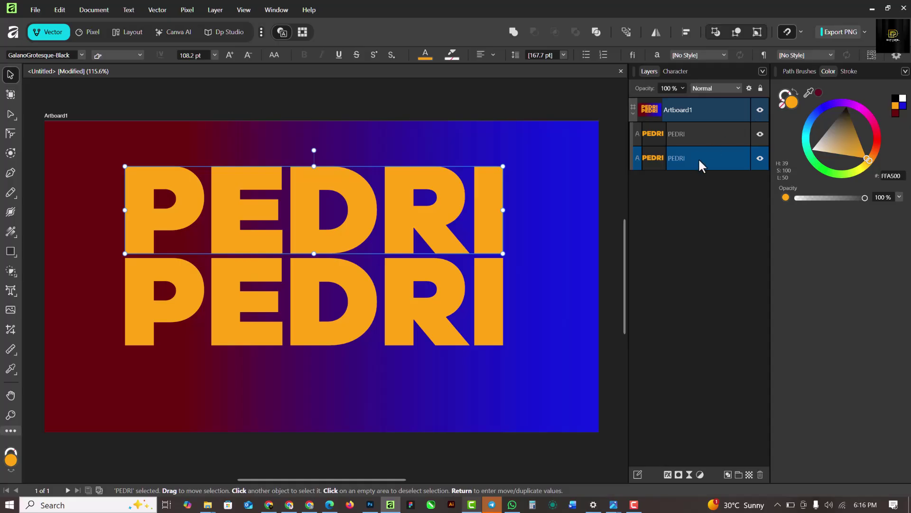
drag(722, 149, 720, 124)
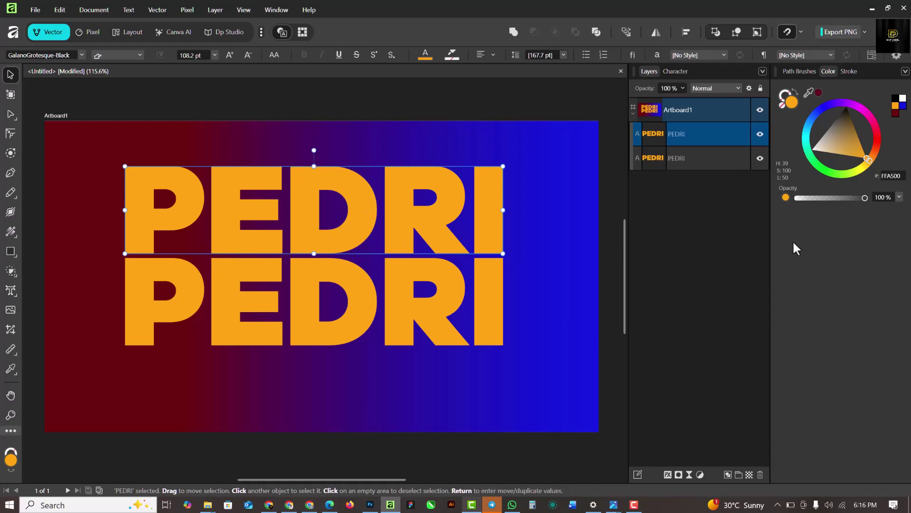
click(14, 252)
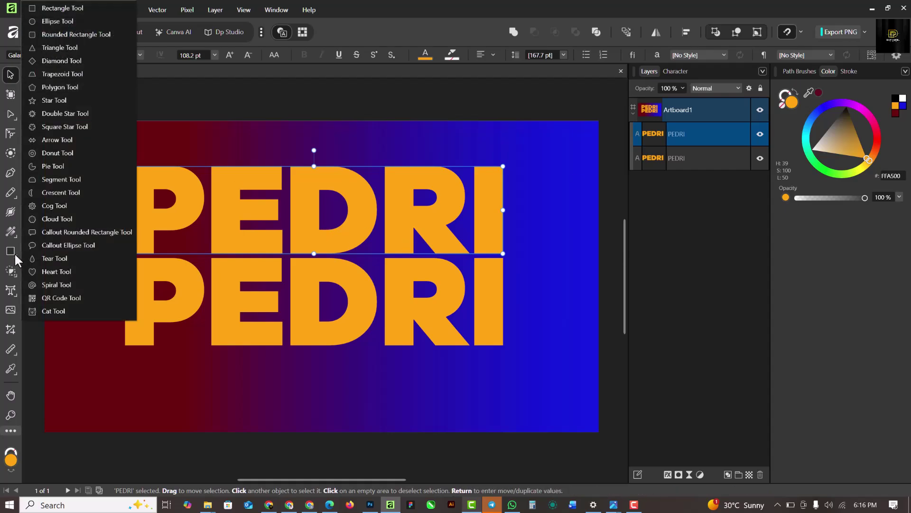
click(47, 22)
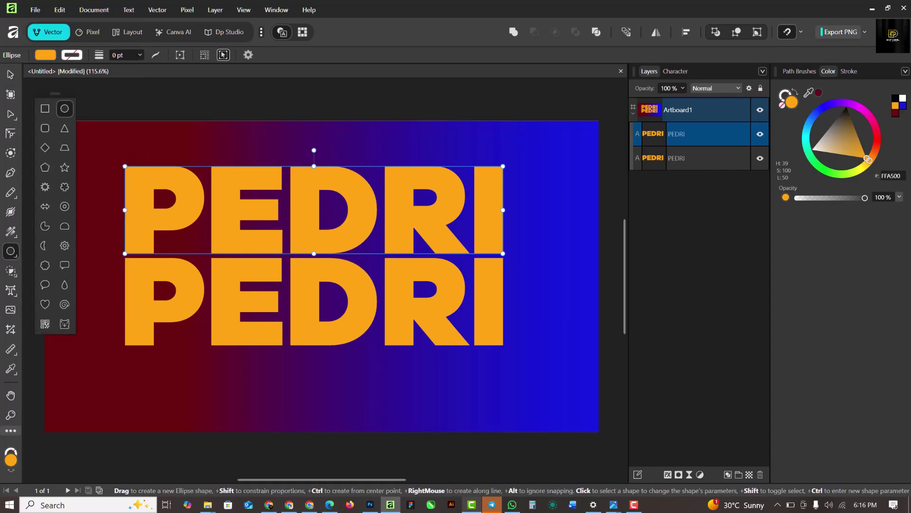
click(903, 98)
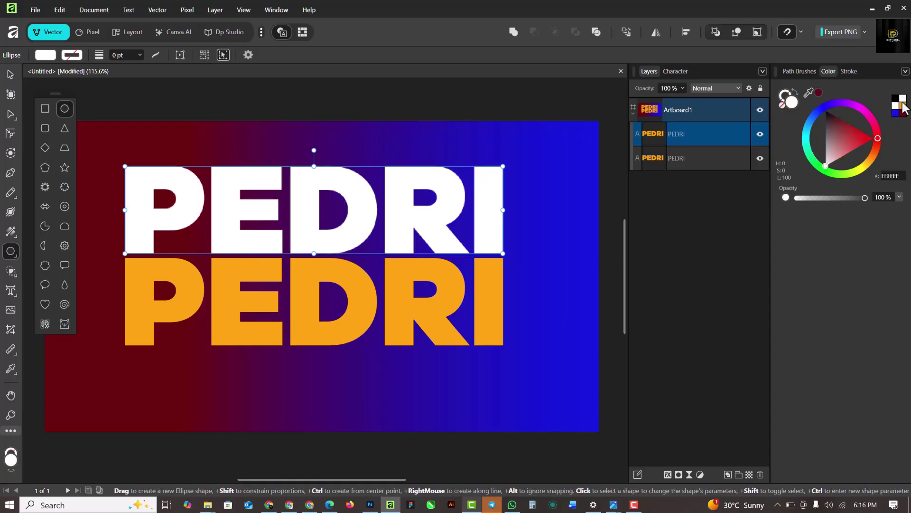
key(ctrl+z)
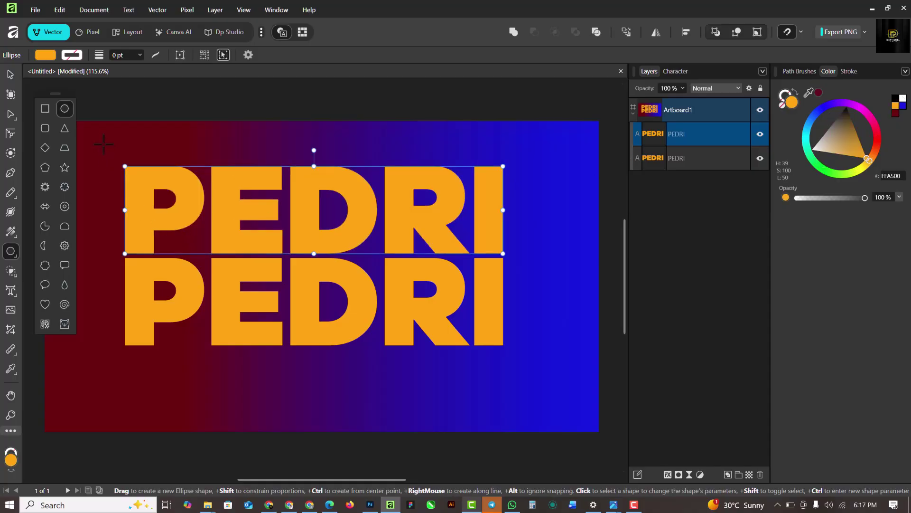
drag(100, 139, 524, 230)
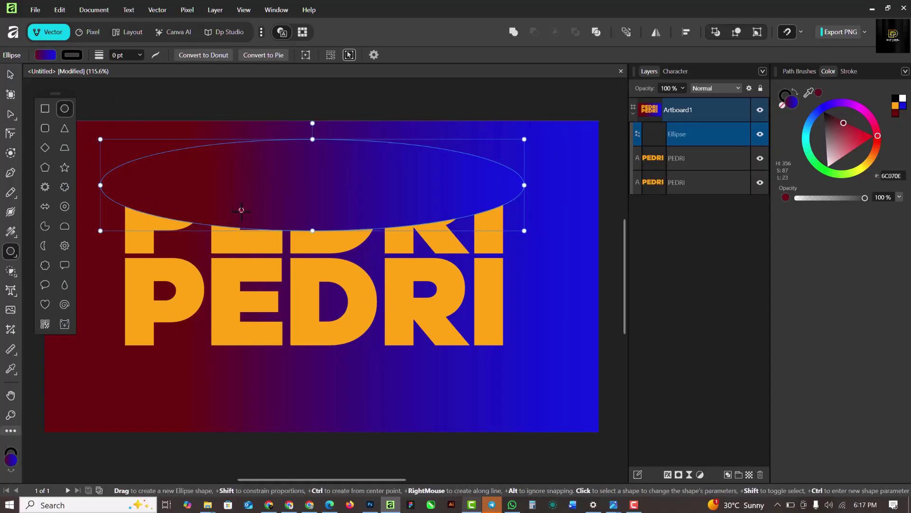
Fill the ellipse with white and apply a linear transparency gradient that fades it out from its lower edge upward
click(903, 99)
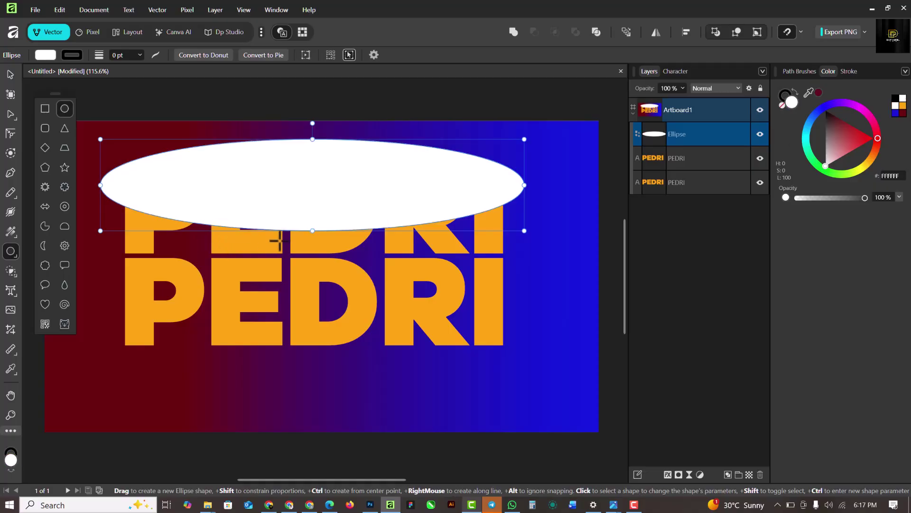
click(12, 233)
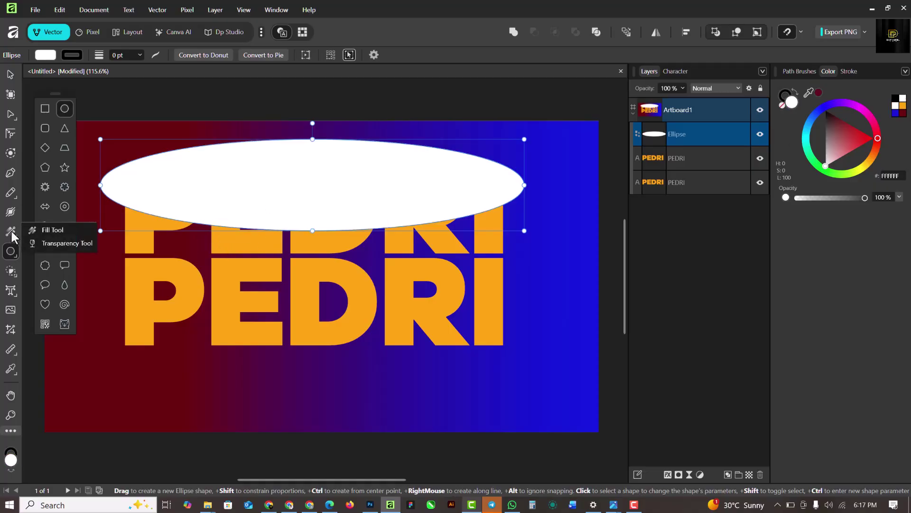
click(60, 244)
drag(311, 227, 311, 175)
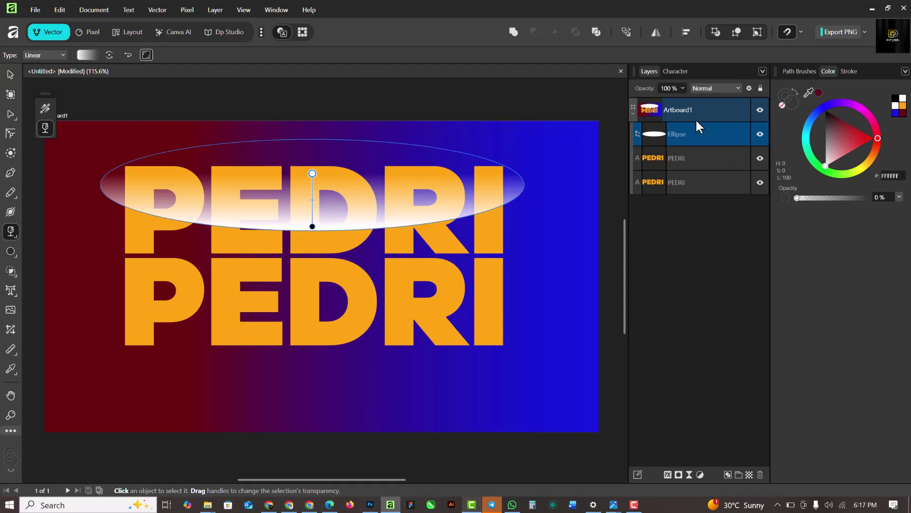
click(9, 72)
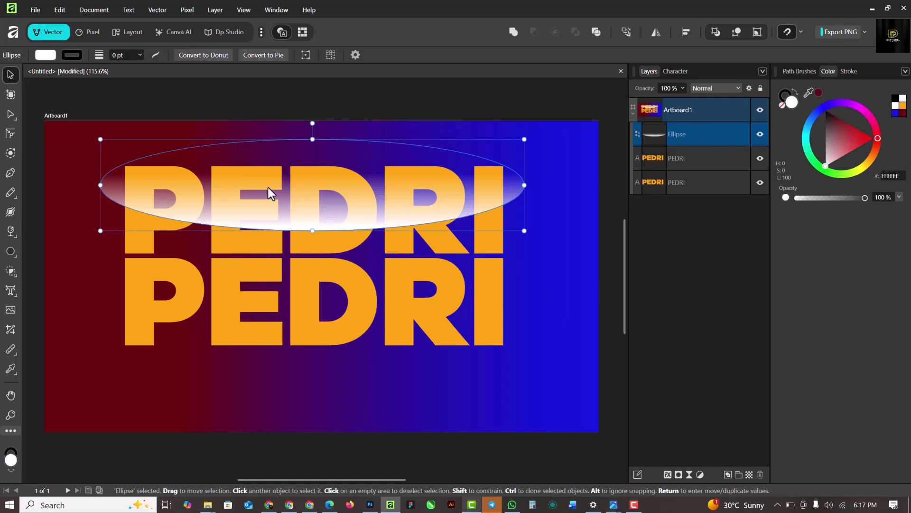
click(782, 105)
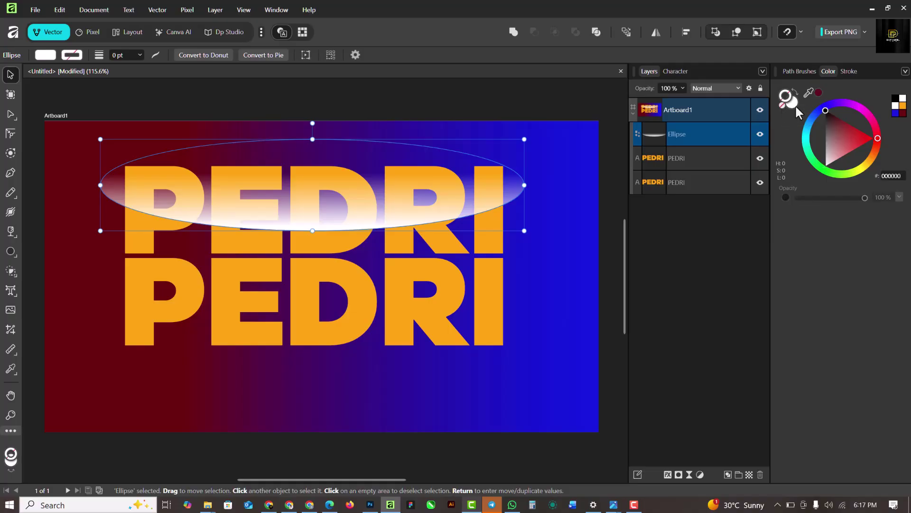
click(794, 104)
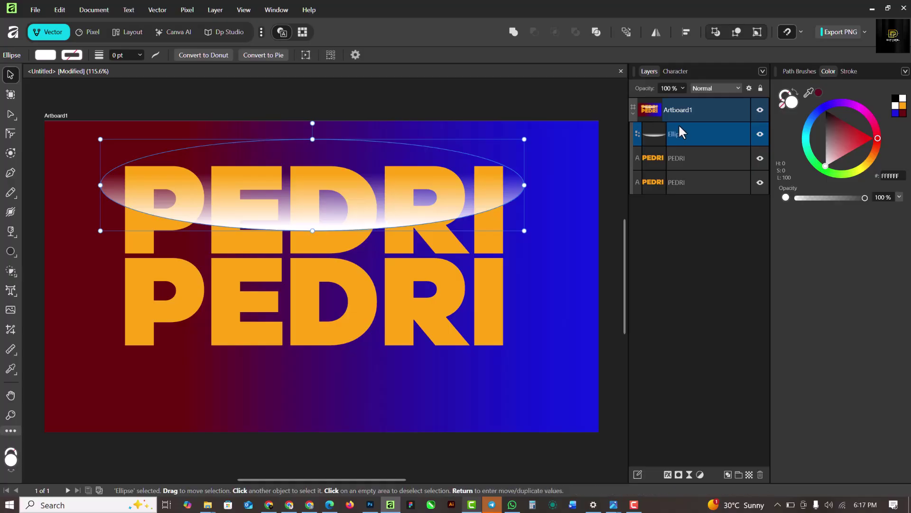
Clip the white ellipse inside the upper PEDRI text so the highlight follows its letters
click(354, 248)
click(366, 208)
drag(712, 136, 711, 159)
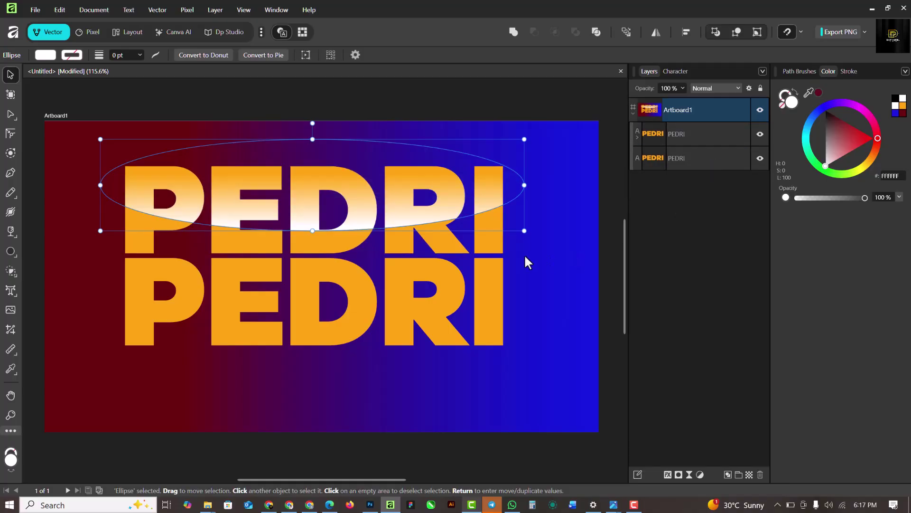
Reduce the opacity of the ellipse nested in the upper PEDRI text to 56%
click(637, 137)
double_click(698, 158)
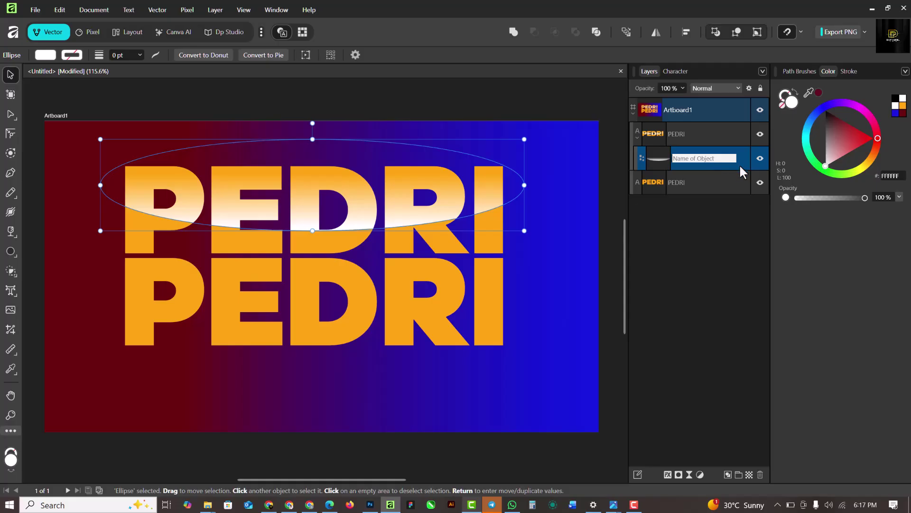
key(Return)
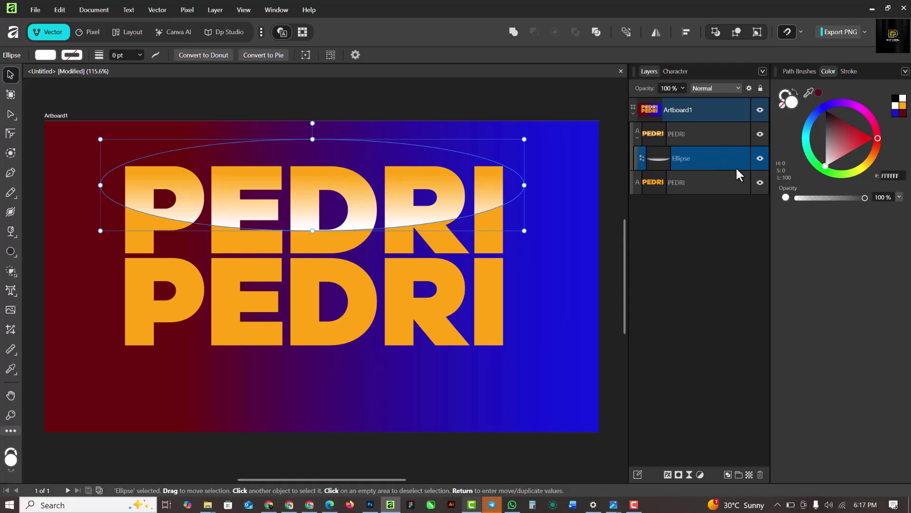
click(682, 88)
drag(664, 101, 651, 102)
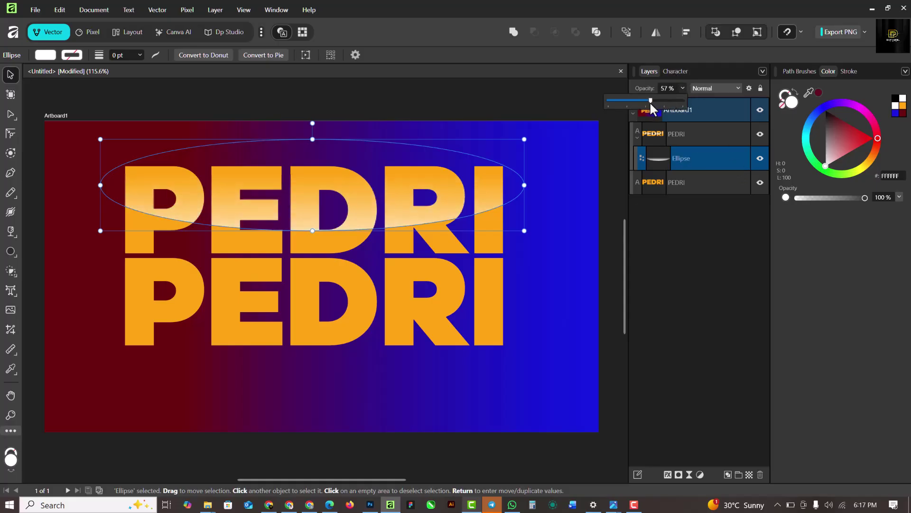
click(526, 244)
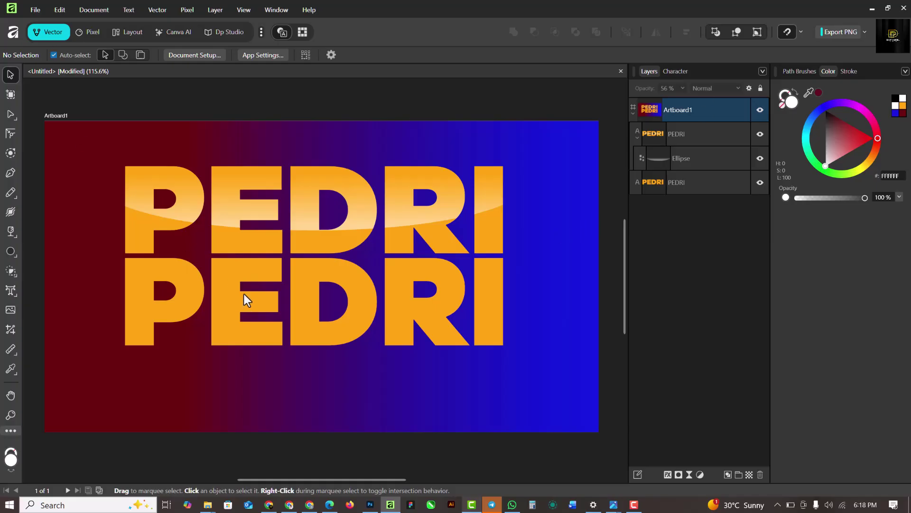
Change the fill of both PEDRI lines to the yellower orange FFB800
click(272, 248)
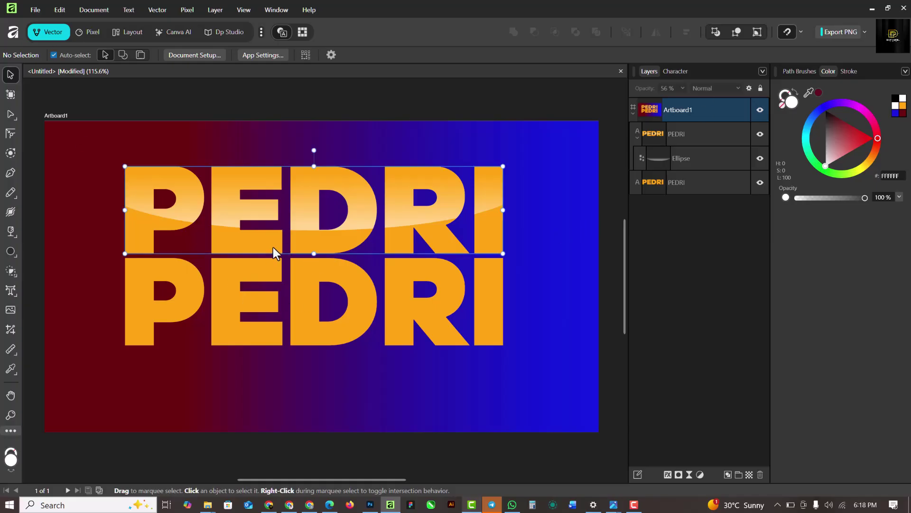
shift+click(272, 272)
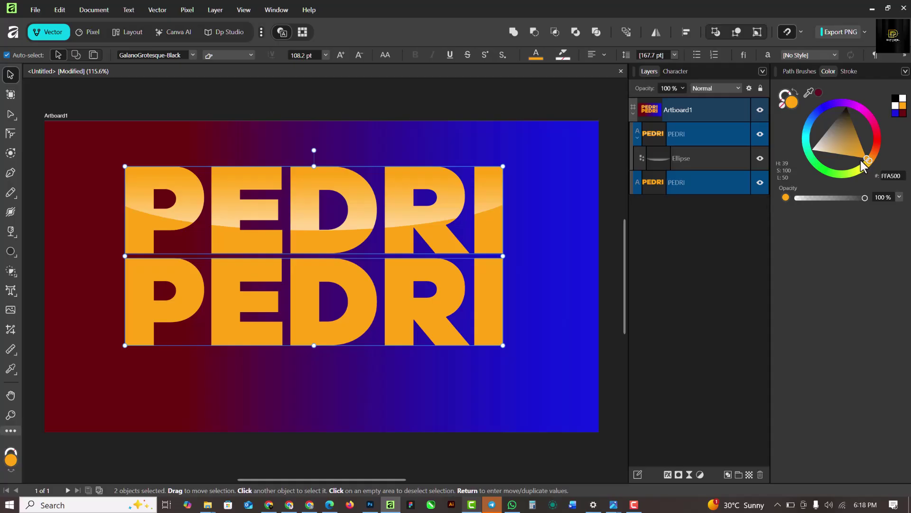
drag(870, 159, 870, 164)
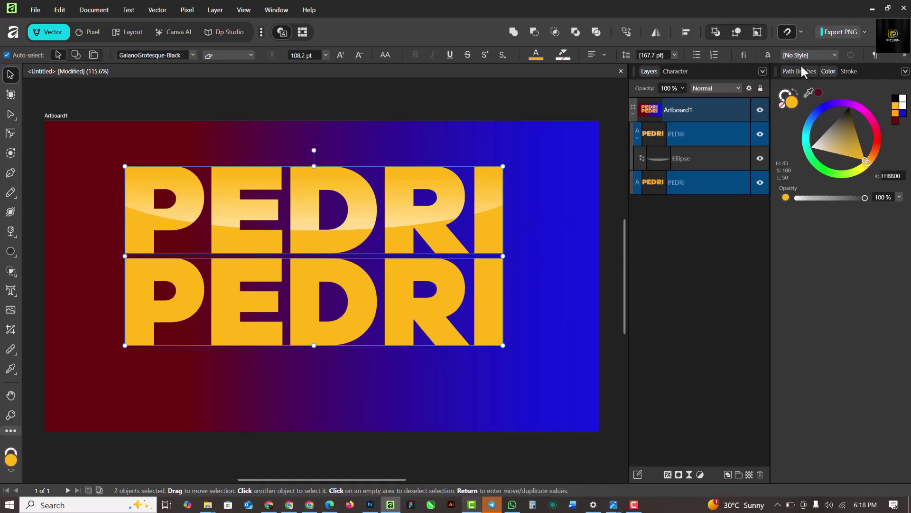
Set the tracking of both PEDRI lines to -20‰
click(680, 72)
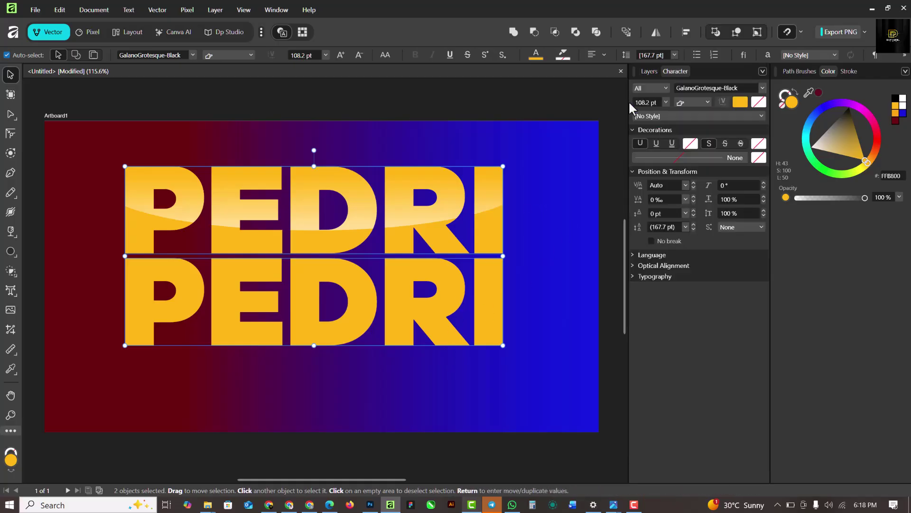
click(686, 199)
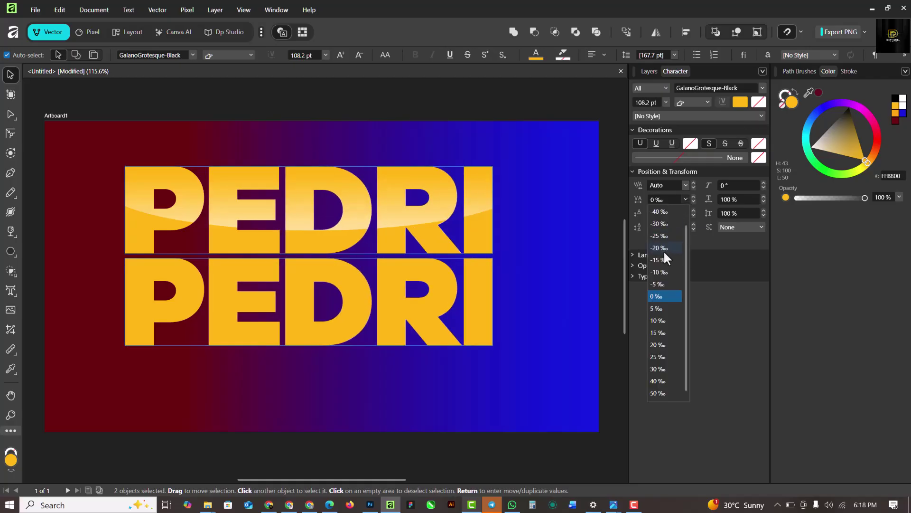
key(XF86MonBrightnessUp)
key(Return)
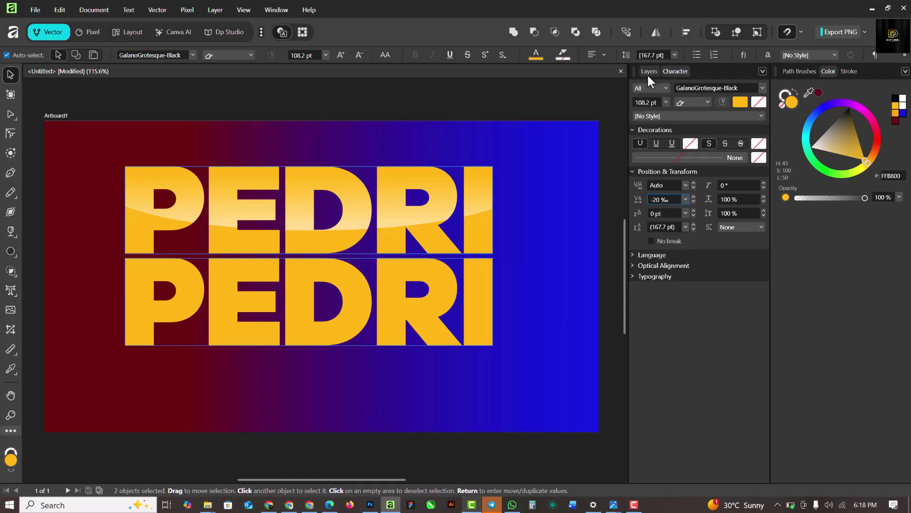
Collapse the upper PEDRI layer, nudge both text lines slightly to the right on the artboard and deselect them
click(649, 72)
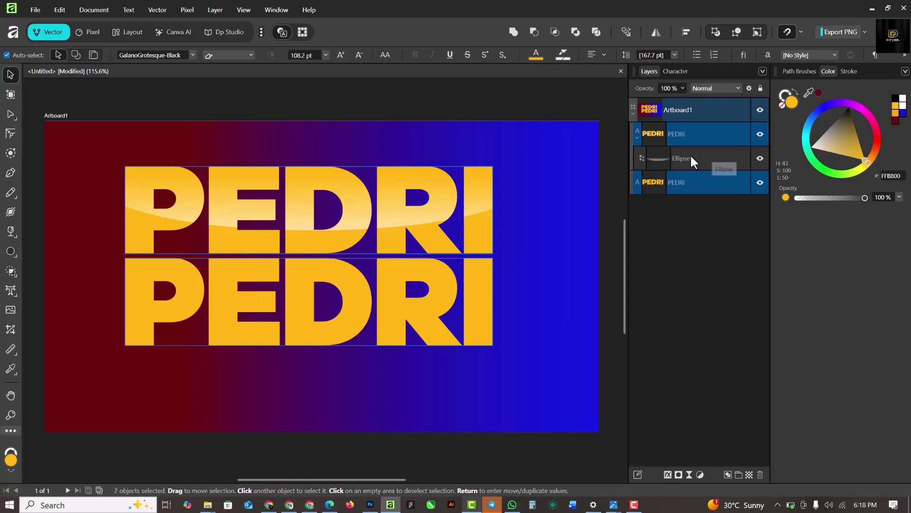
click(637, 138)
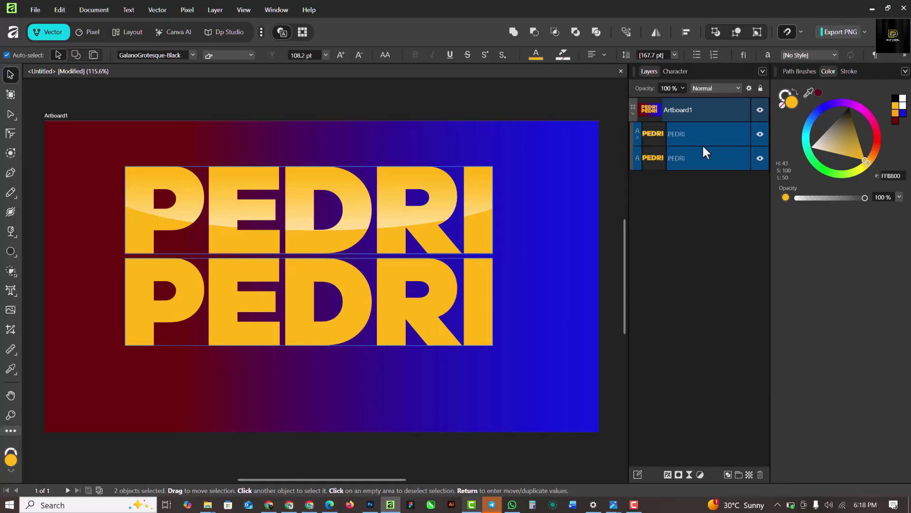
key(shift+Right)
key(shift+Right)
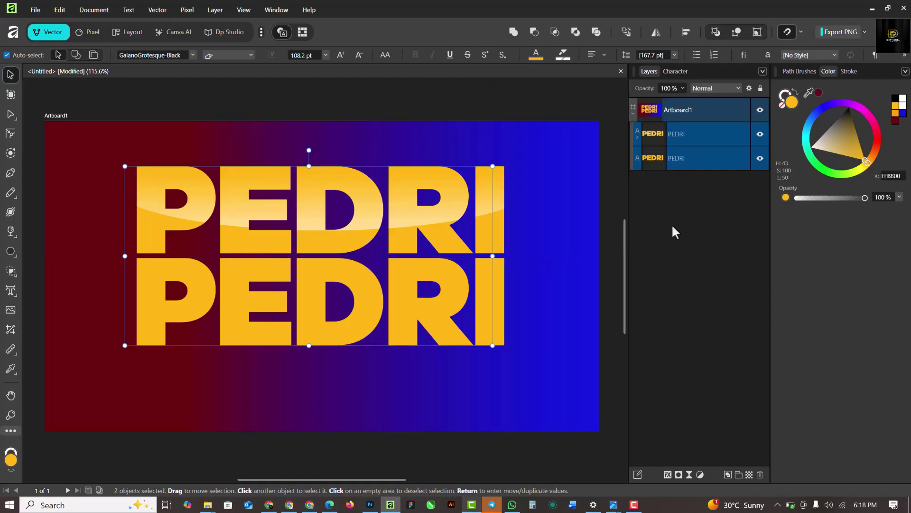
key(ctrl+d)
Switch to File Explorer and place the player photo 390f588c8a9e9a9efc3bdda6d8be1843.jpg from the AI PHOTOSHOP folder onto the artboard
click(208, 505)
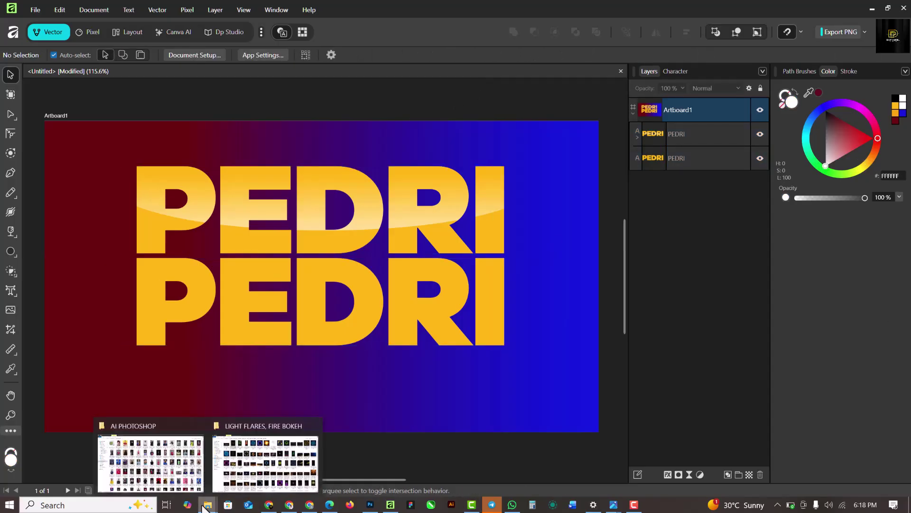
click(153, 460)
click(153, 460)
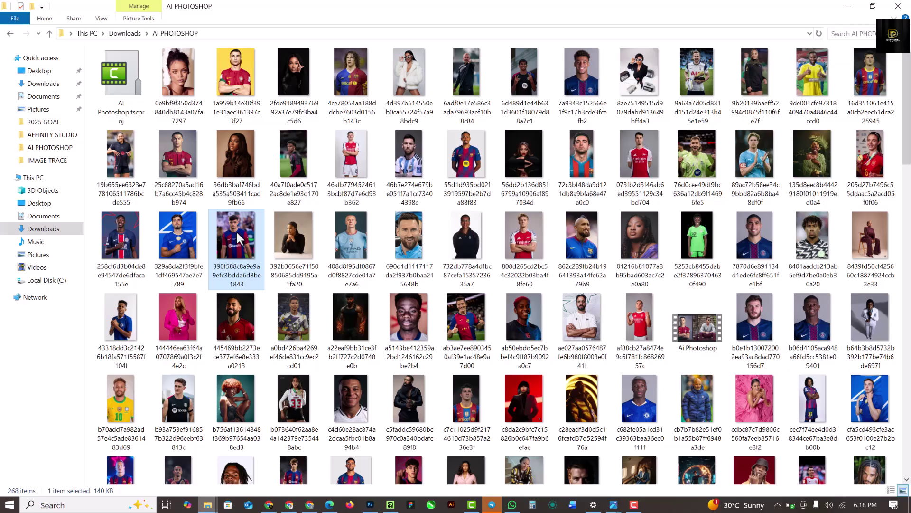
drag(240, 238, 328, 278)
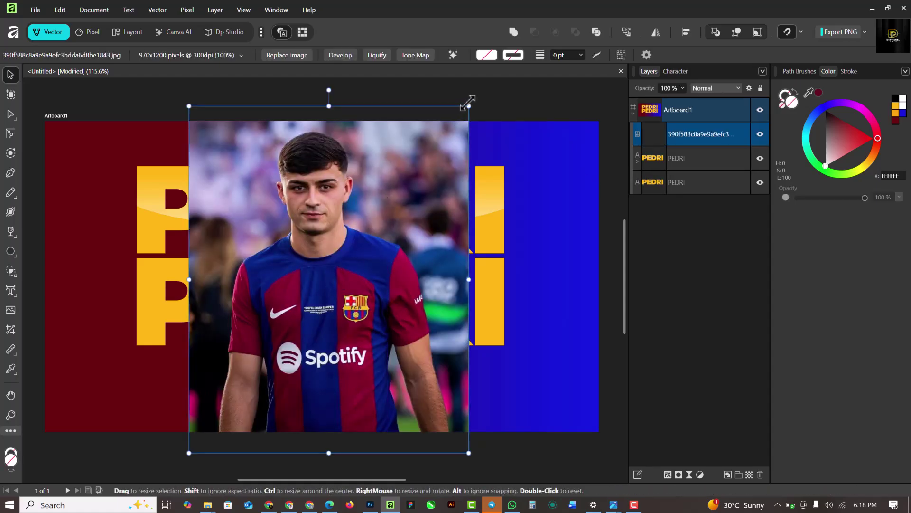
Scale the player photo down to 80% and position it over the middle of the PEDRI lines
drag(466, 101, 443, 144)
drag(410, 214, 388, 217)
key(ctrl+z)
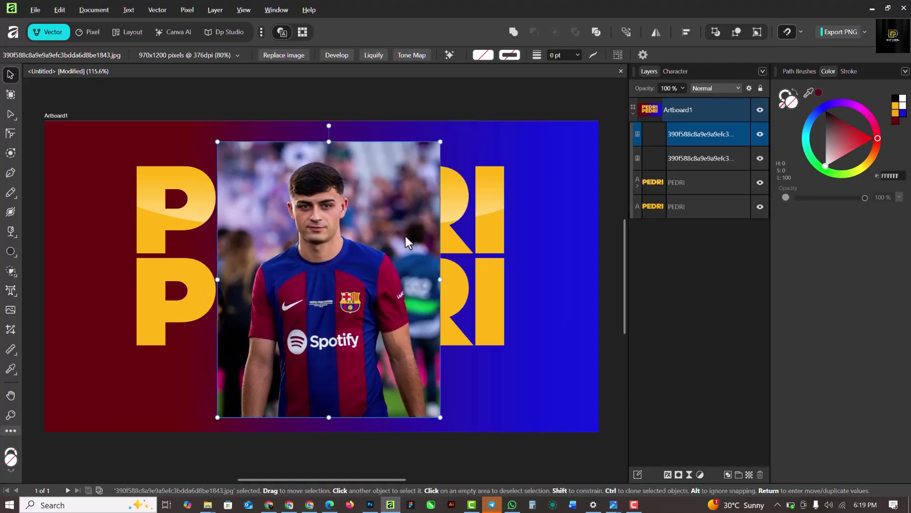
drag(407, 222, 405, 225)
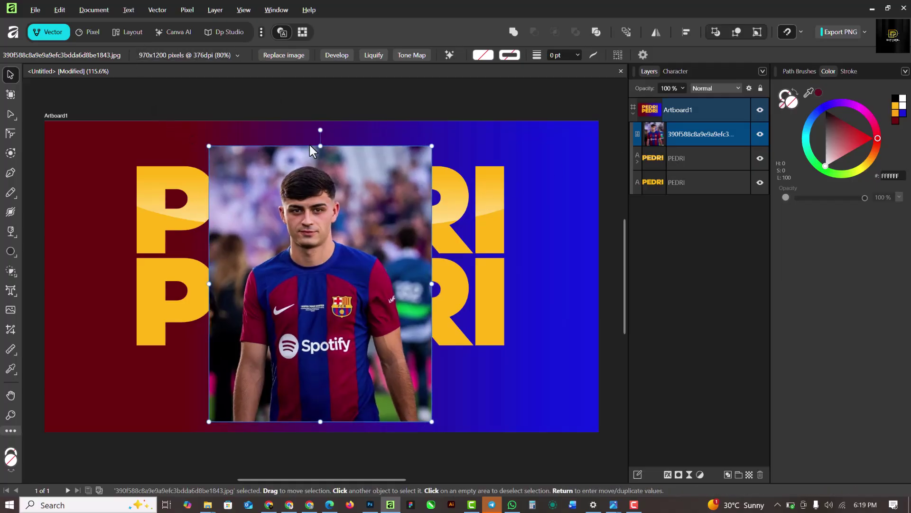
Remove the background from the player photo in the Pixel workspace
click(84, 28)
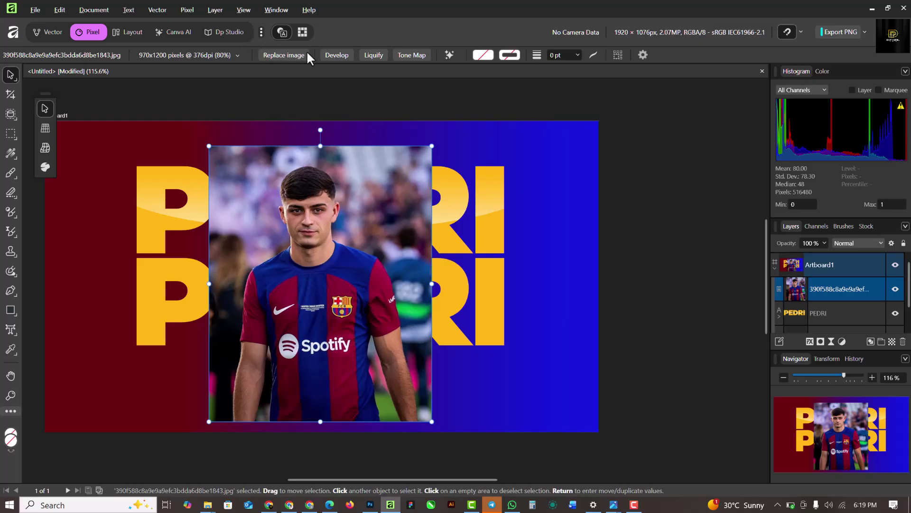
click(450, 55)
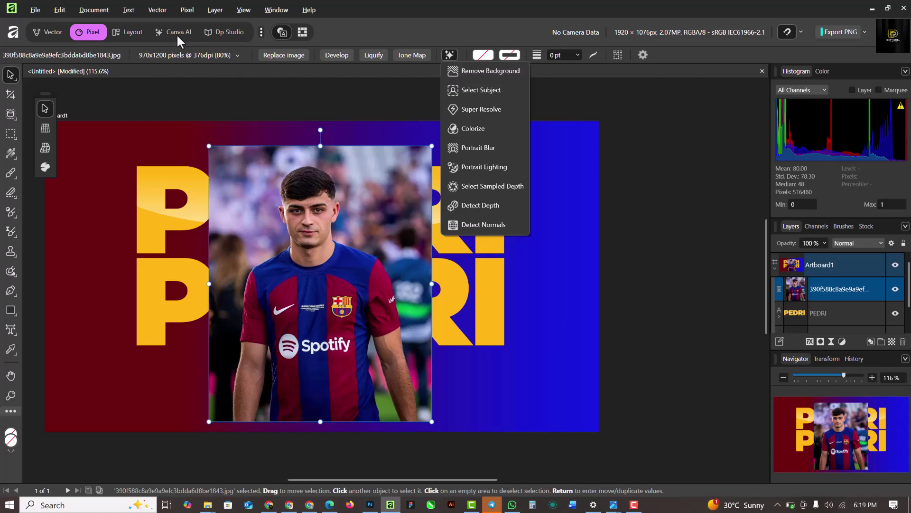
click(483, 73)
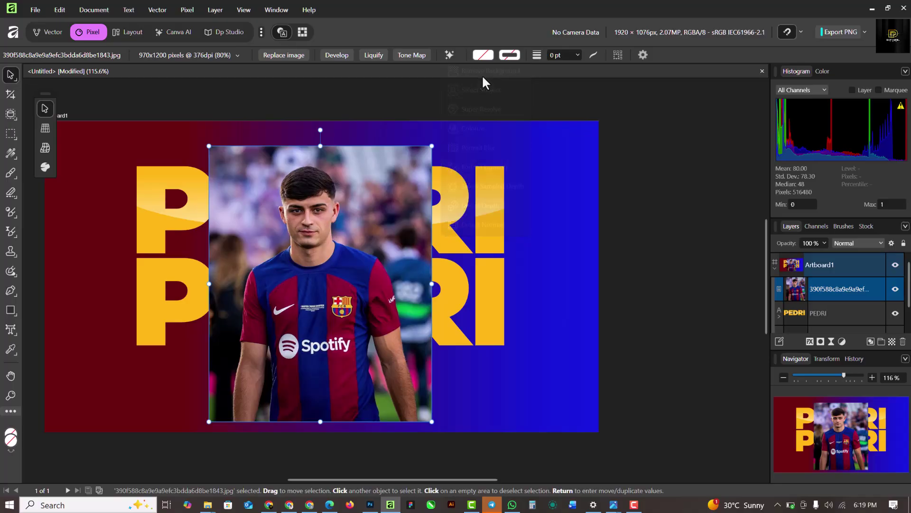
click(602, 110)
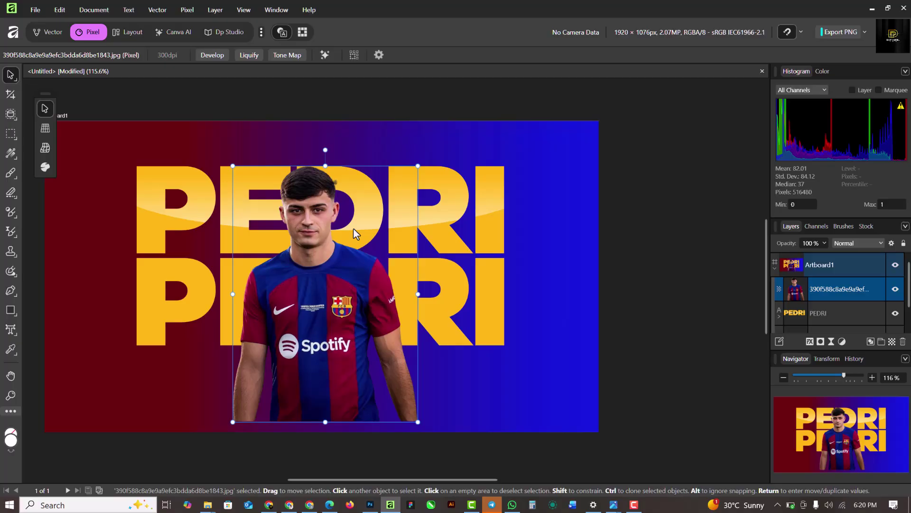
Inspect the cutout's edge around the player's hair and add a mask to the photo layer
scroll(328, 172, up, 8)
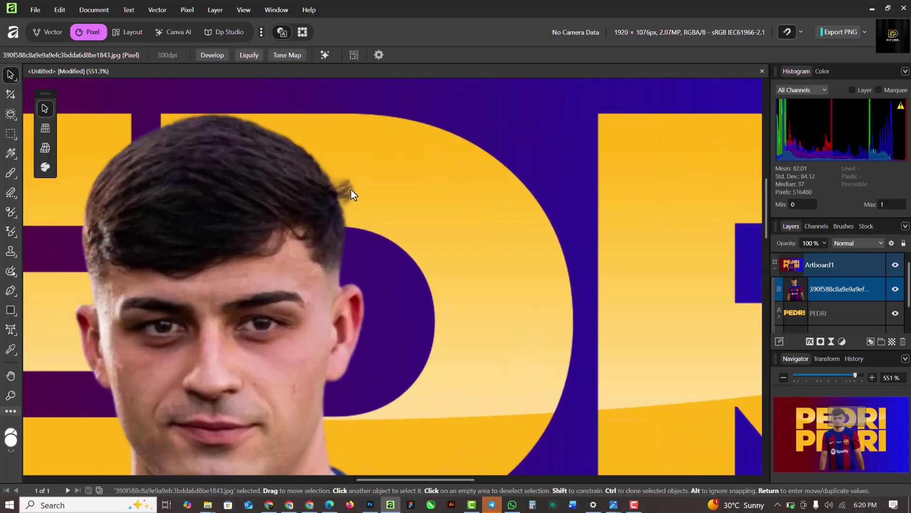
scroll(319, 172, down, 4)
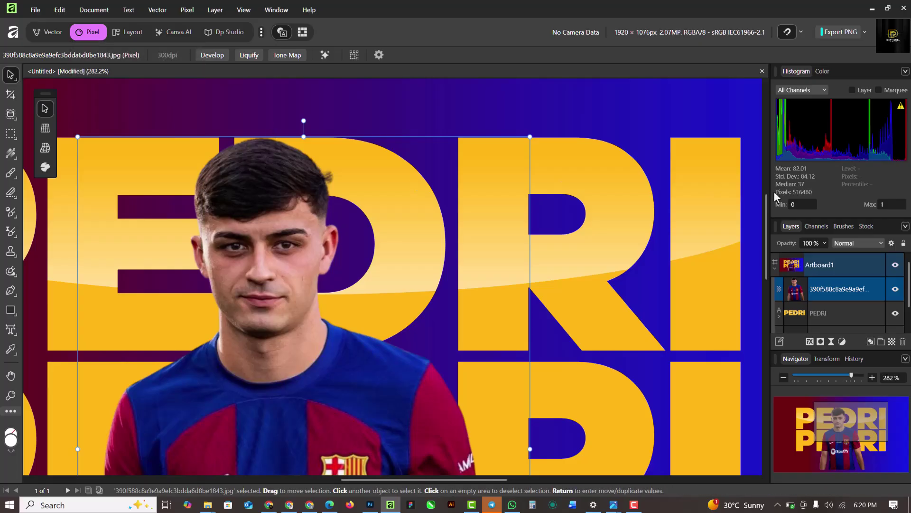
click(818, 342)
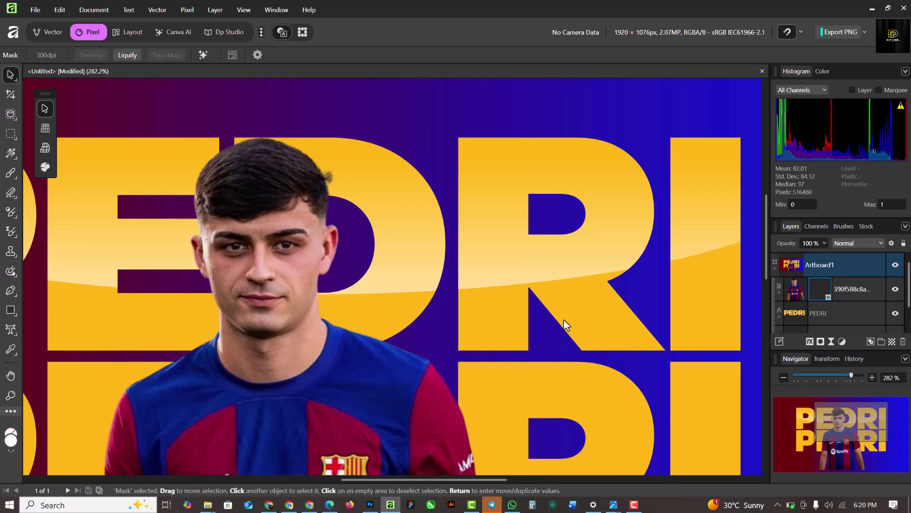
click(311, 218)
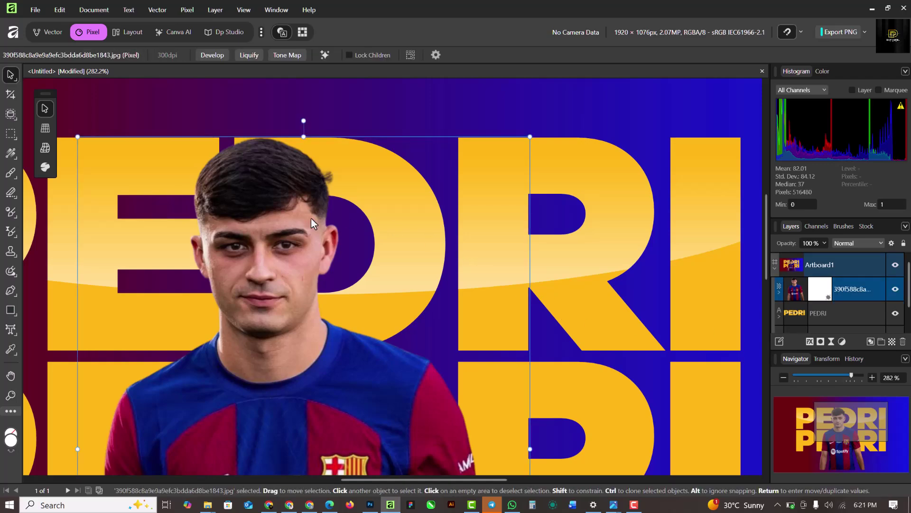
Choose the Paint Brush Tool with 0% hardness and try a 310 px stroke on the photo's mask over the hair, undoing it
click(12, 174)
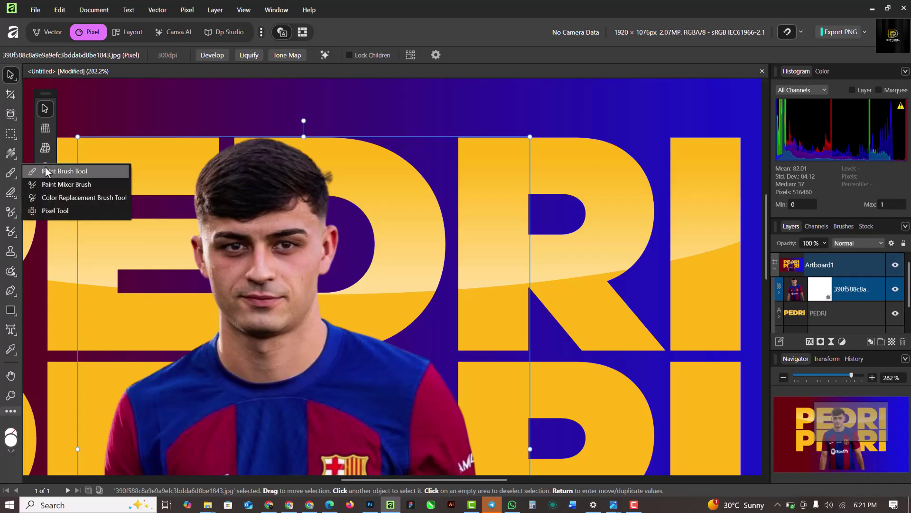
click(47, 170)
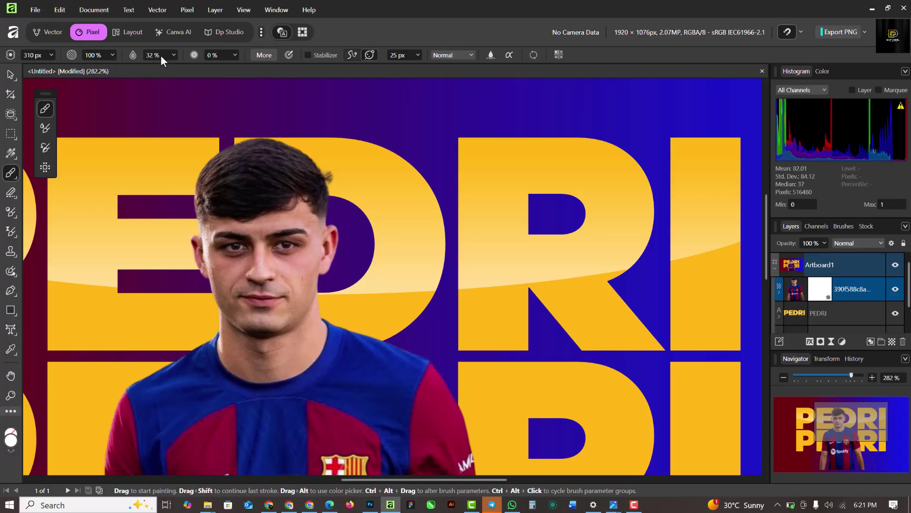
click(236, 56)
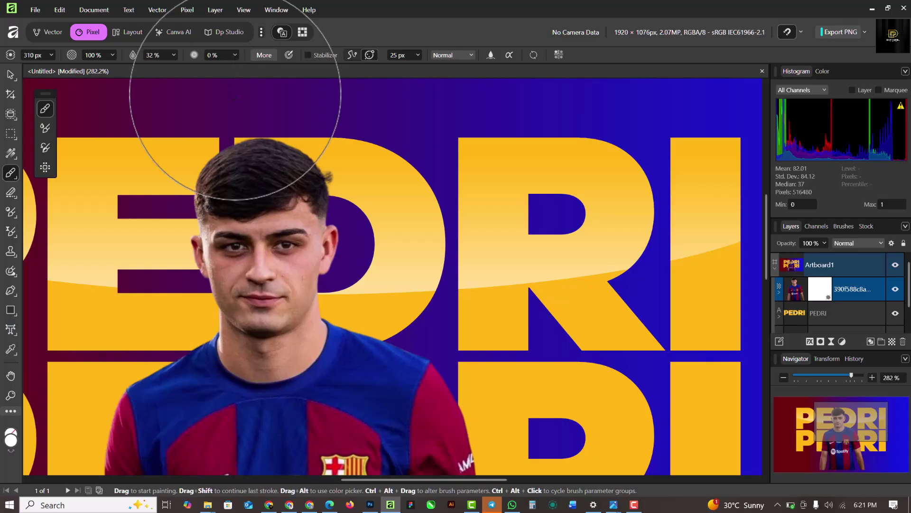
mouse_move(275, 102)
mouse_down()
mouse_move(356, 183)
mouse_move(303, 183)
mouse_up()
key(ctrl+z)
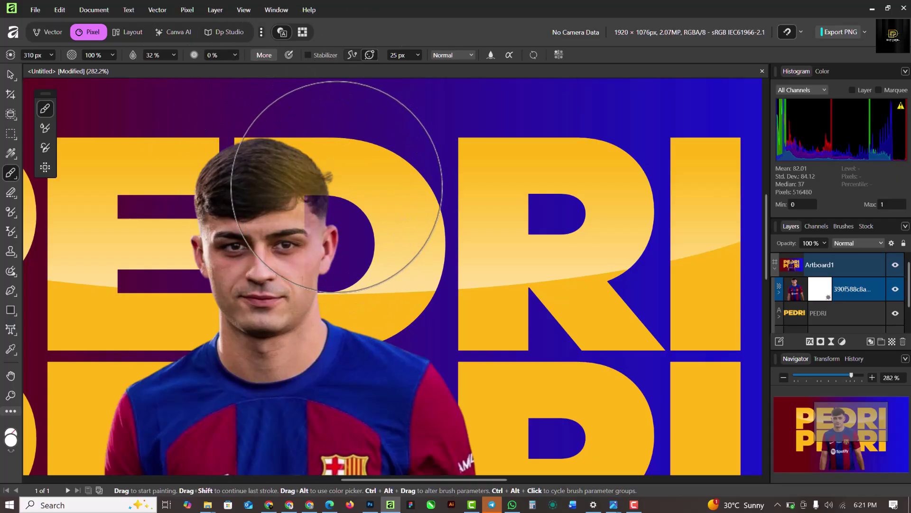
Try masking out the stray hair tuft beside the player's head with a 44 px brush and undo the stroke
key(bracketleft)
key(bracketleft)
key(bracketleft)
key(bracketleft)
key(bracketleft)
key(bracketleft)
key(bracketleft)
key(bracketleft)
key(bracketleft)
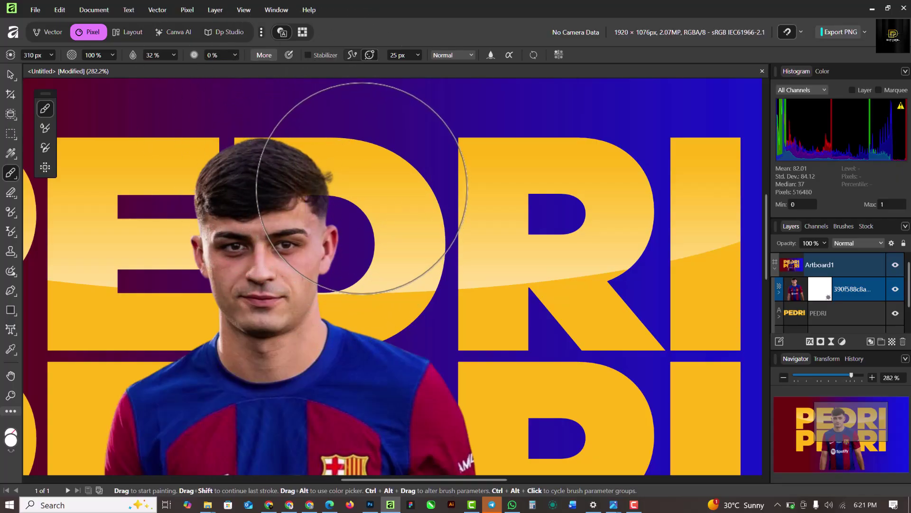
key(bracketleft)
key(bracketleft)
key(bracketleft)
scroll(346, 178, up, 8)
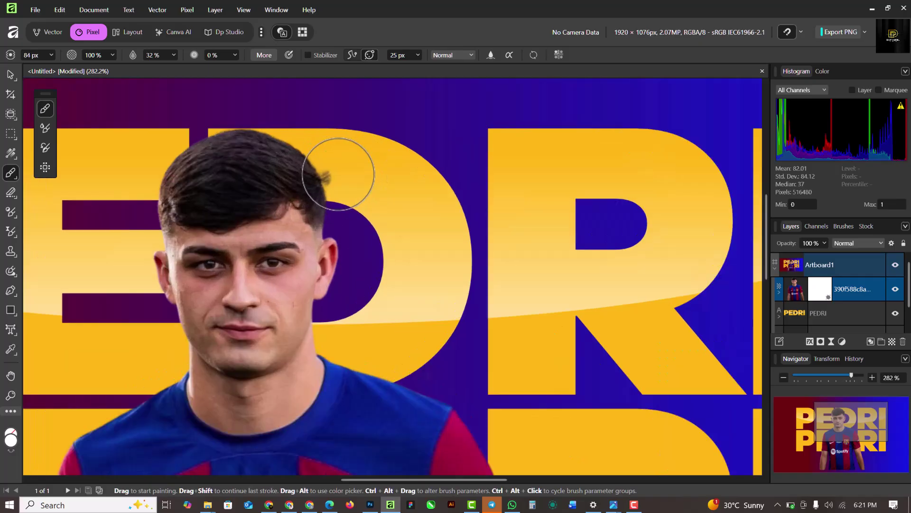
scroll(332, 176, down, 5)
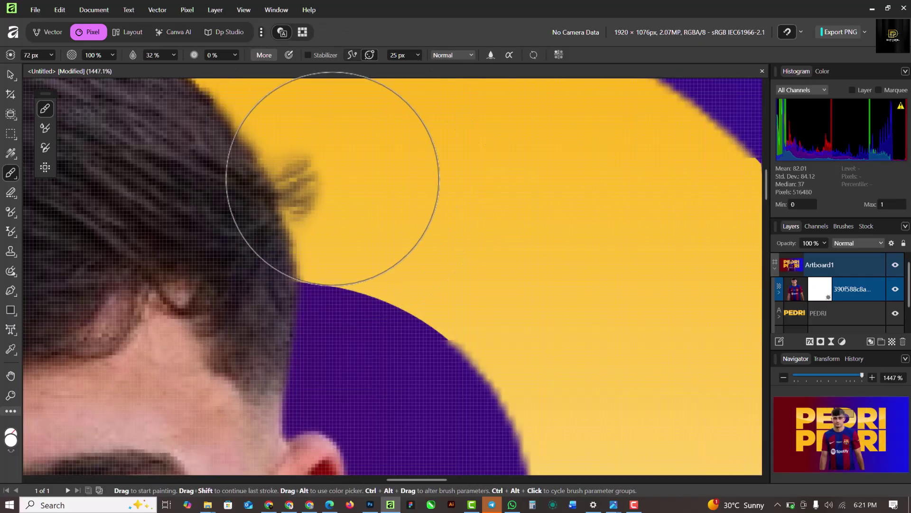
key(bracketleft)
key(bracketleft)
key(bracketleft)
key(bracketleft)
scroll(351, 197, up, 2)
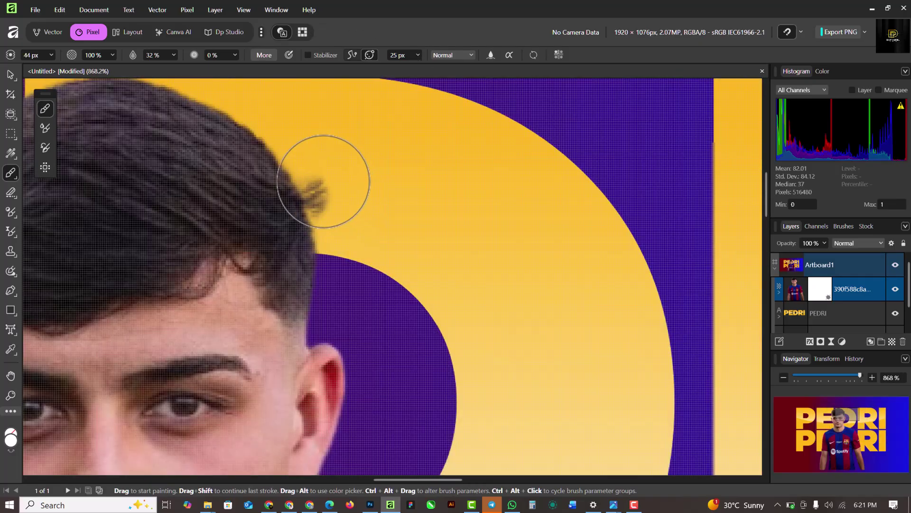
mouse_move(331, 198)
mouse_down()
mouse_move(325, 166)
mouse_move(345, 206)
mouse_up()
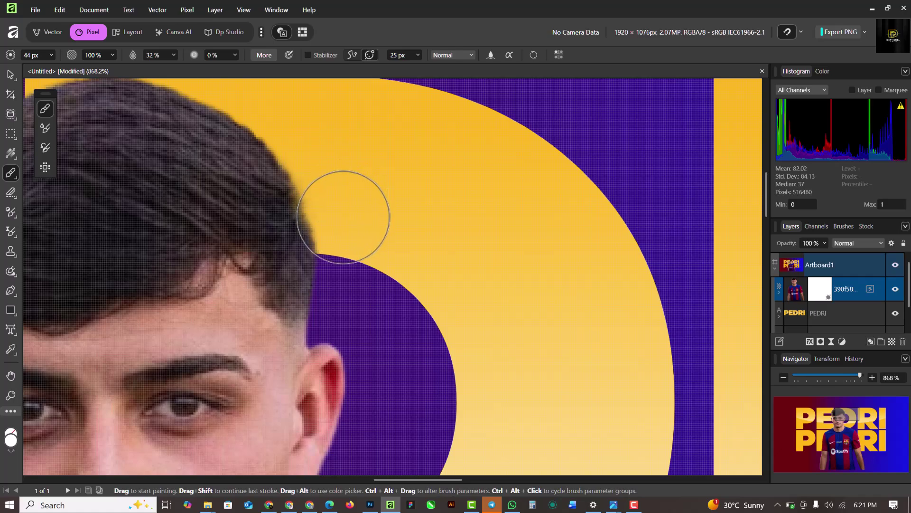
key(ctrl+z)
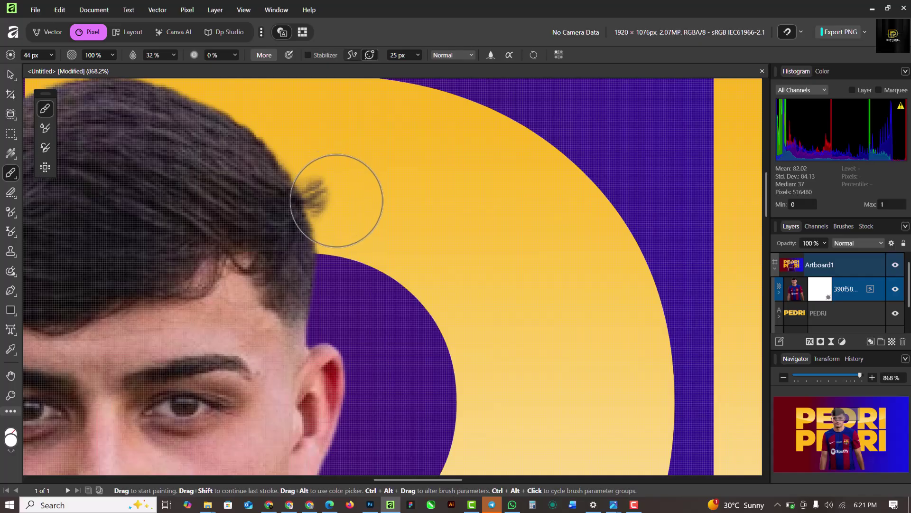
Reduce the brush to 10 px and mask out the stray hair tuft beside the player's head
scroll(334, 196, up, 4)
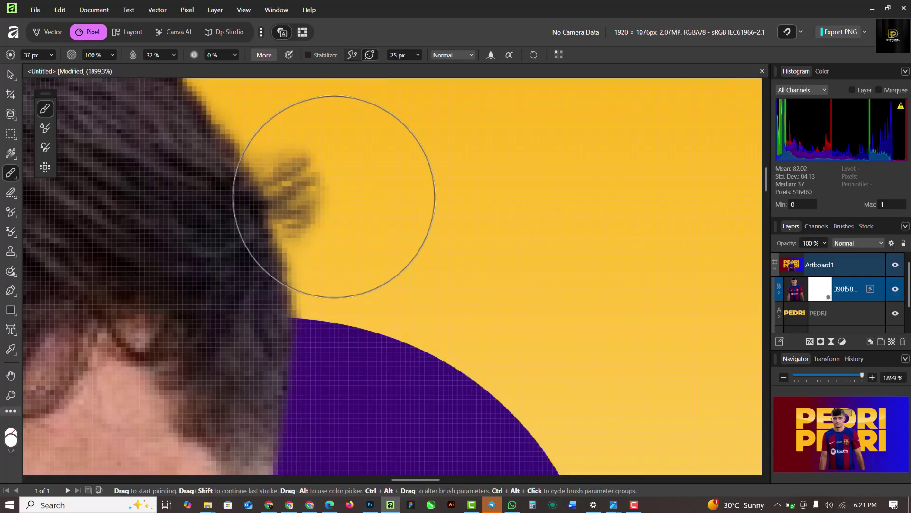
key(bracketleft)
key(bracketleft)
key(bracketleft)
key(bracketleft)
key(bracketleft)
key(bracketleft)
key(bracketleft)
key(bracketleft)
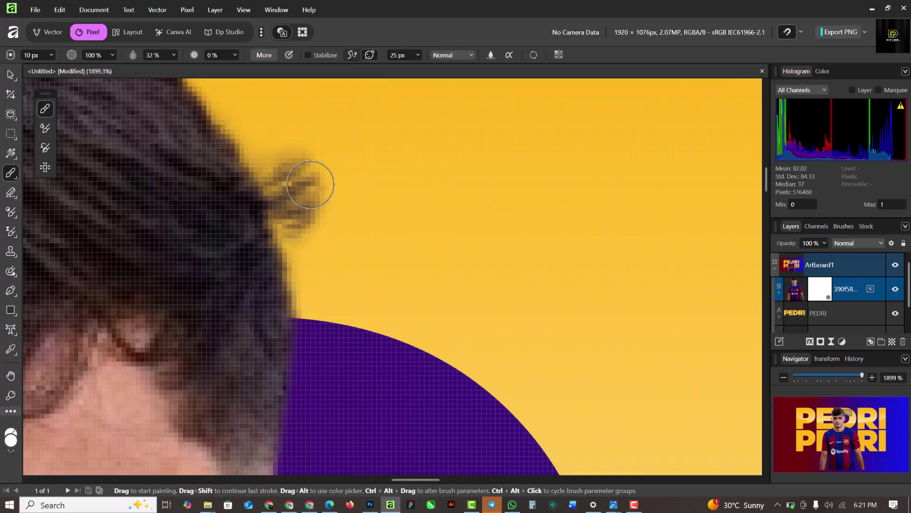
mouse_move(310, 185)
mouse_down()
mouse_move(275, 167)
mouse_move(281, 152)
mouse_move(282, 195)
mouse_move(302, 240)
mouse_move(303, 217)
mouse_move(261, 147)
mouse_move(311, 275)
mouse_move(321, 211)
mouse_up()
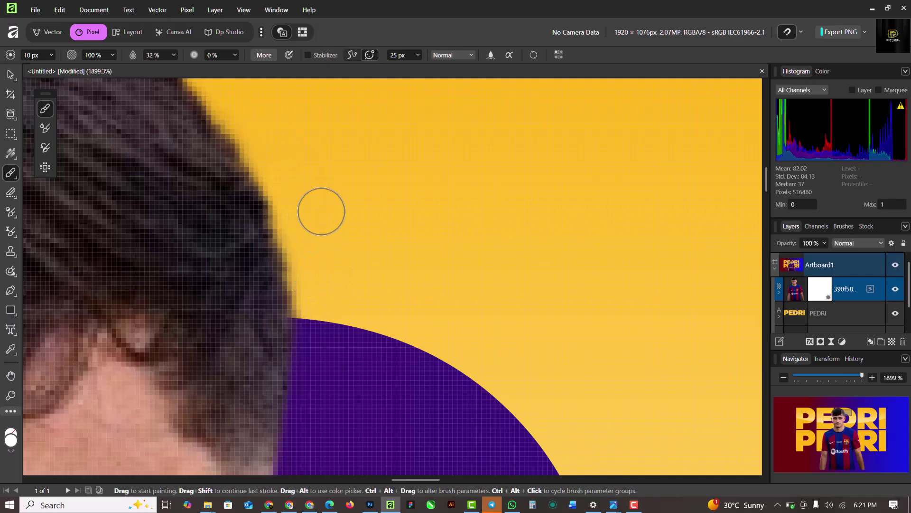
scroll(323, 240, down, 5)
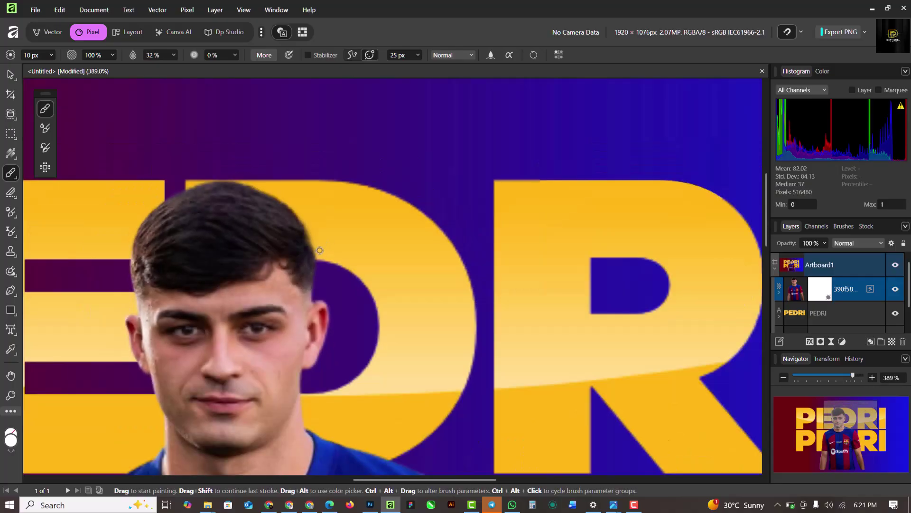
scroll(319, 250, down, 3)
scroll(319, 250, up, 1)
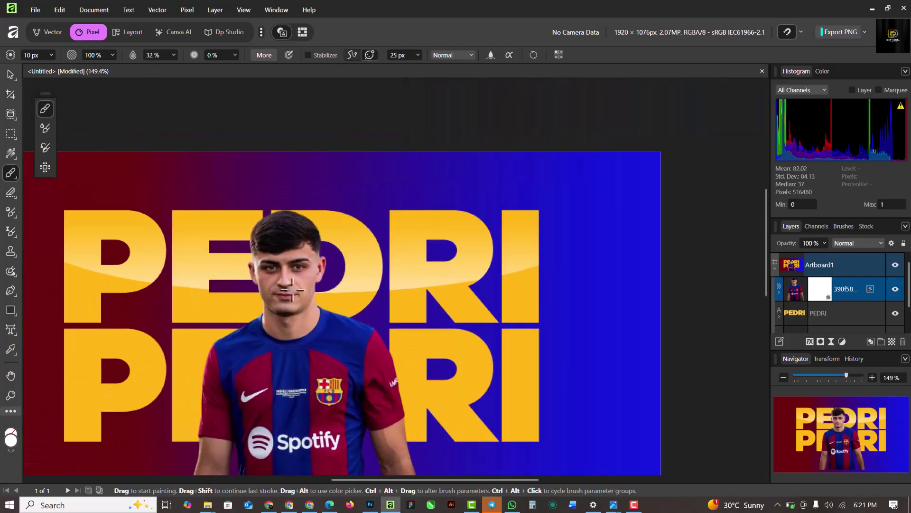
Select the masked player photo with the Move Tool and convert it to an image resource
click(11, 76)
scroll(296, 353, down, 3)
scroll(295, 354, up, 2)
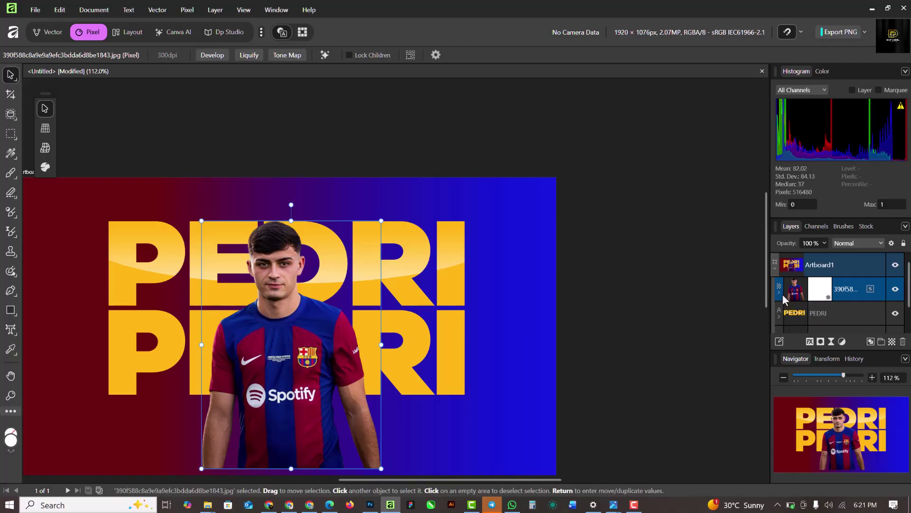
right_click(276, 341)
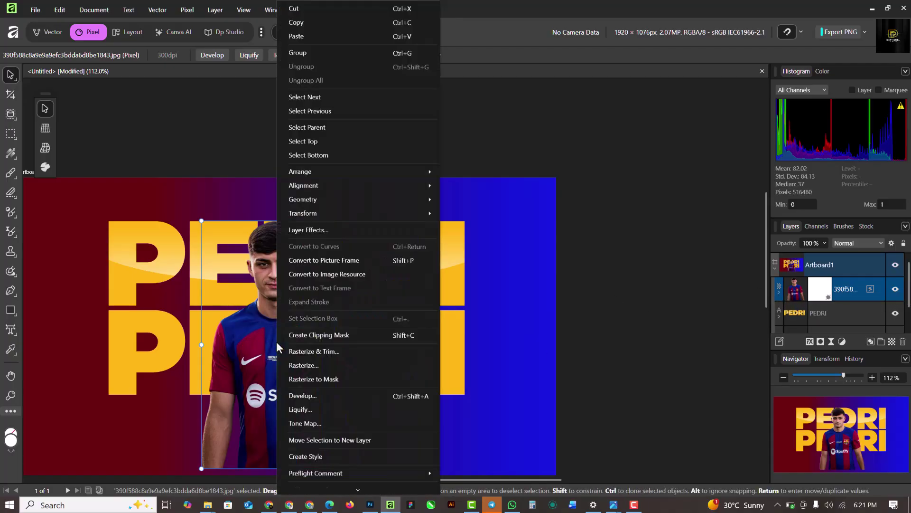
click(341, 275)
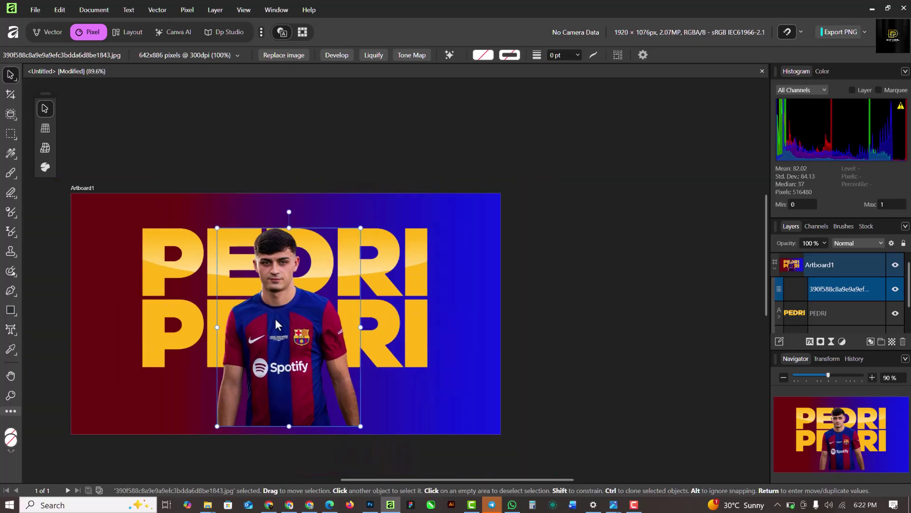
scroll(275, 318, down, 1)
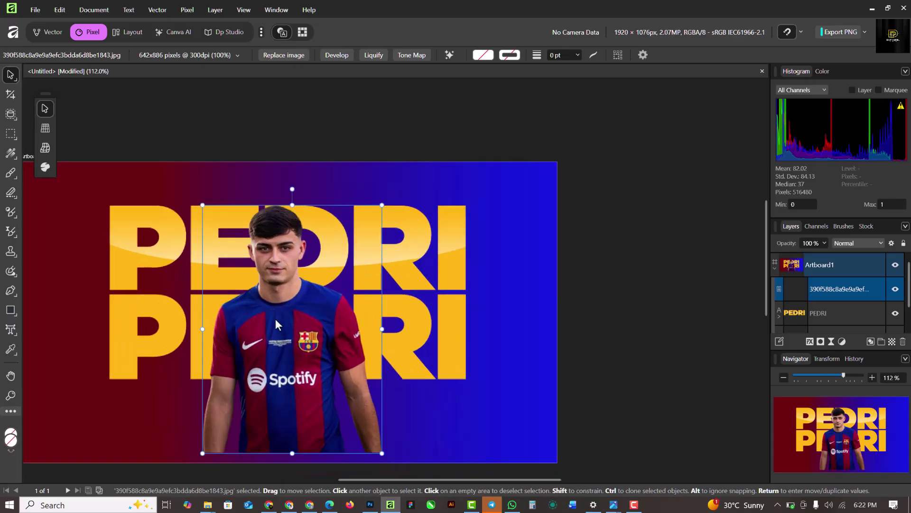
Fade out the player's lower body in the Vector workspace with a linear transparency from the shirt's Spotify logo down to the photo's bottom edge
click(13, 158)
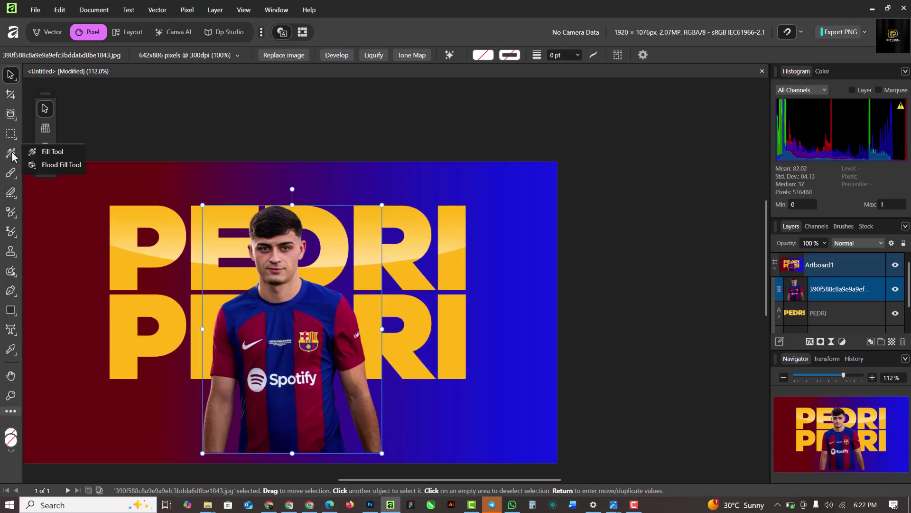
click(50, 32)
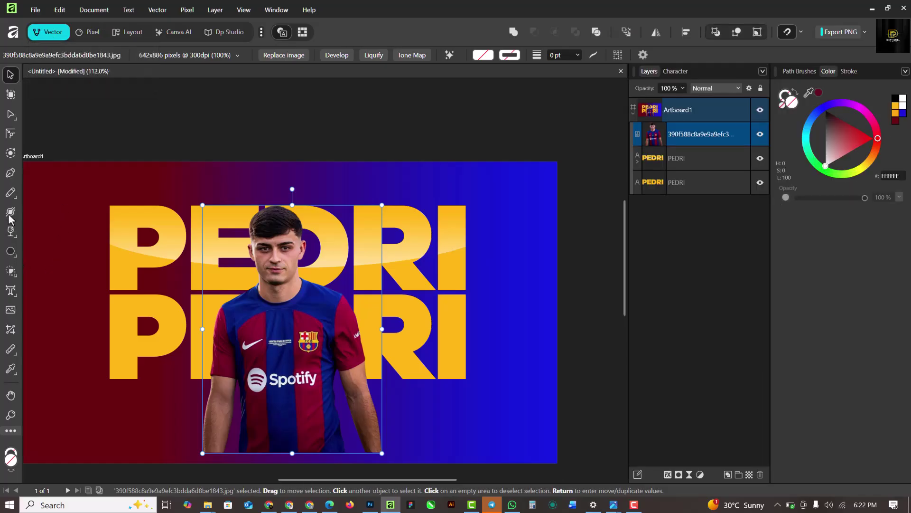
click(13, 236)
click(53, 240)
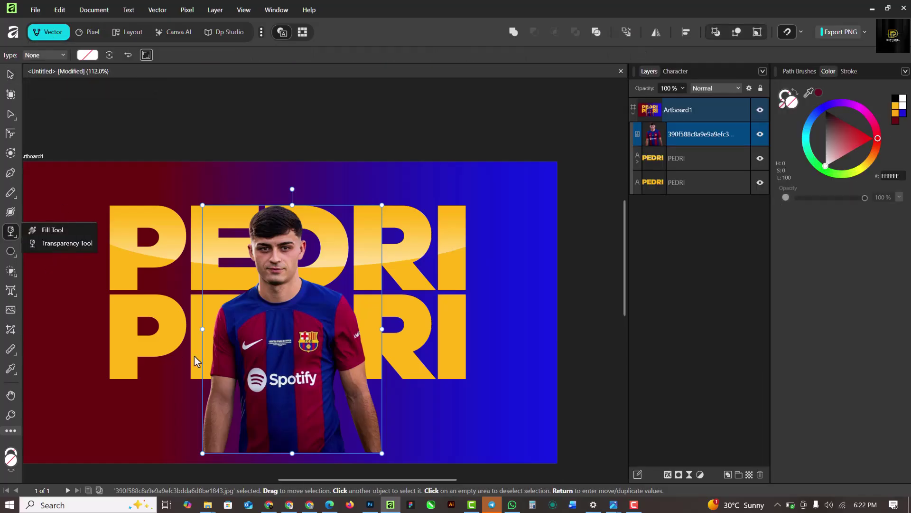
drag(295, 360, 294, 454)
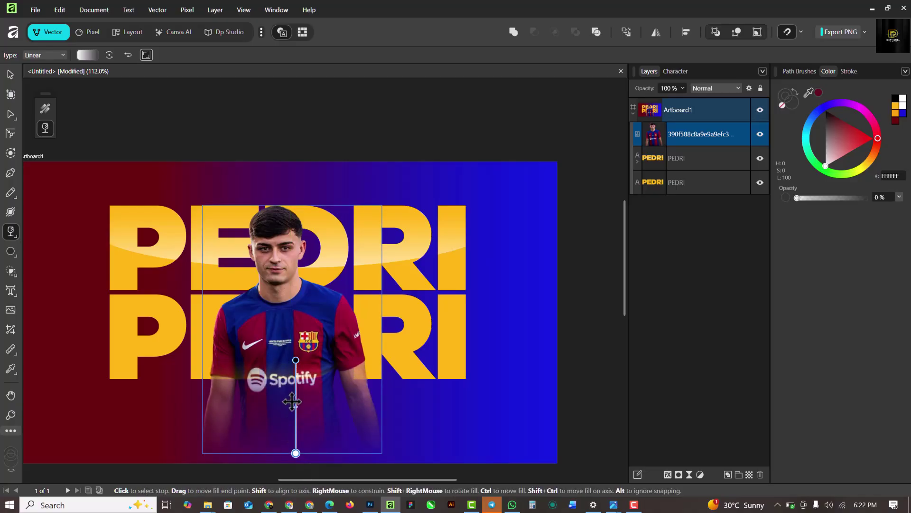
drag(296, 374, 295, 384)
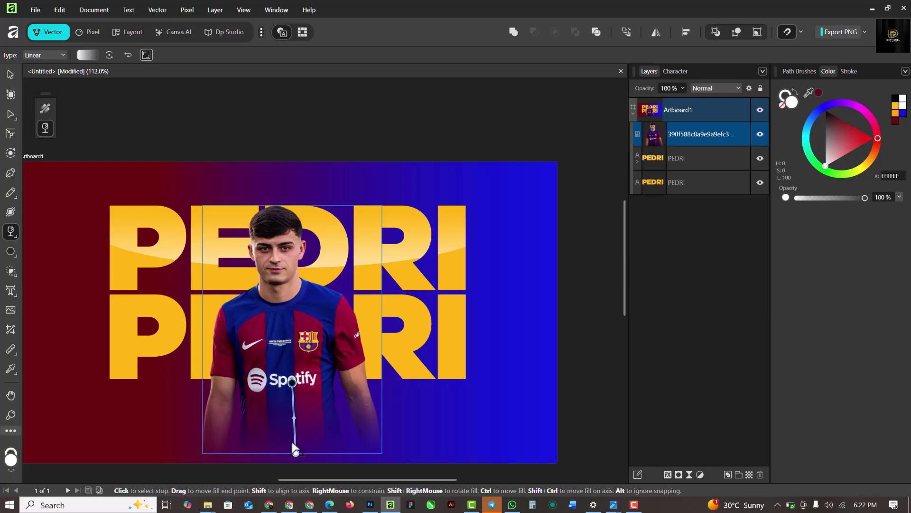
click(9, 73)
click(322, 126)
key(ctrl+0)
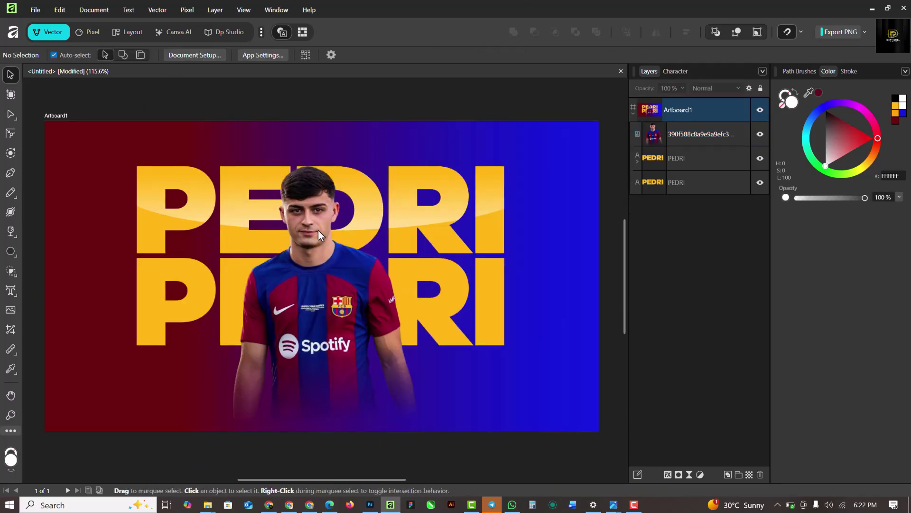
Open the player photo in Develop from the Pixel workspace and set Detail Refinement to radius 14% and amount 6%
click(283, 249)
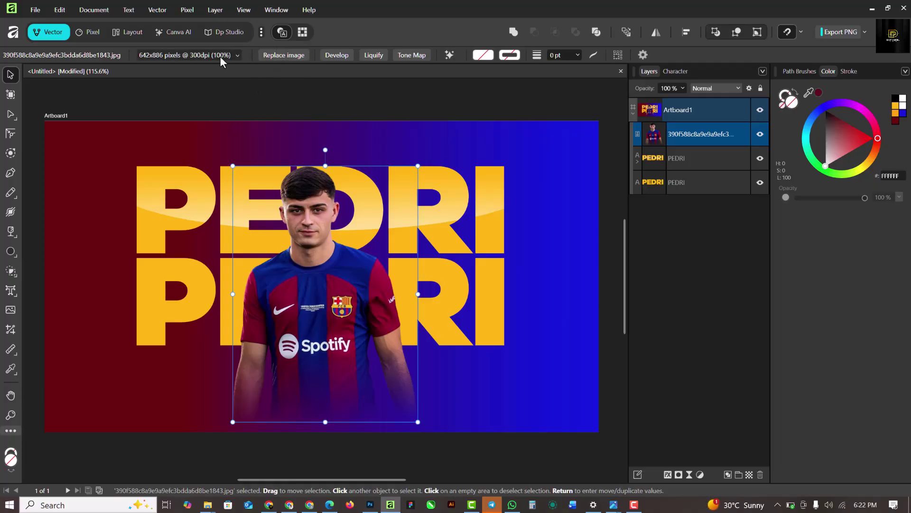
click(92, 32)
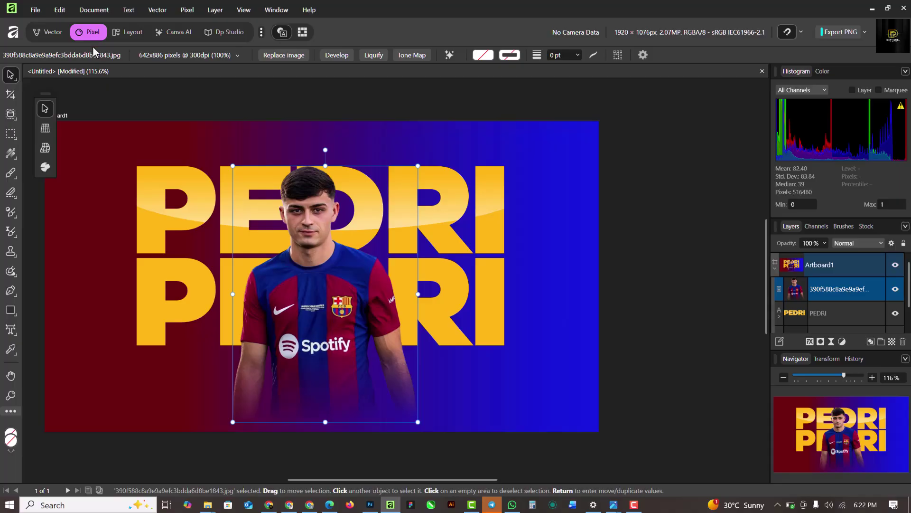
click(332, 56)
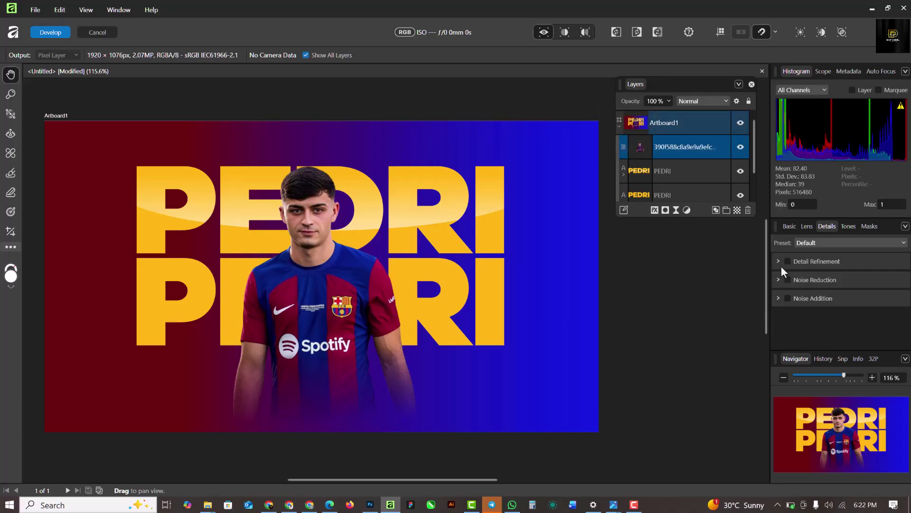
click(779, 260)
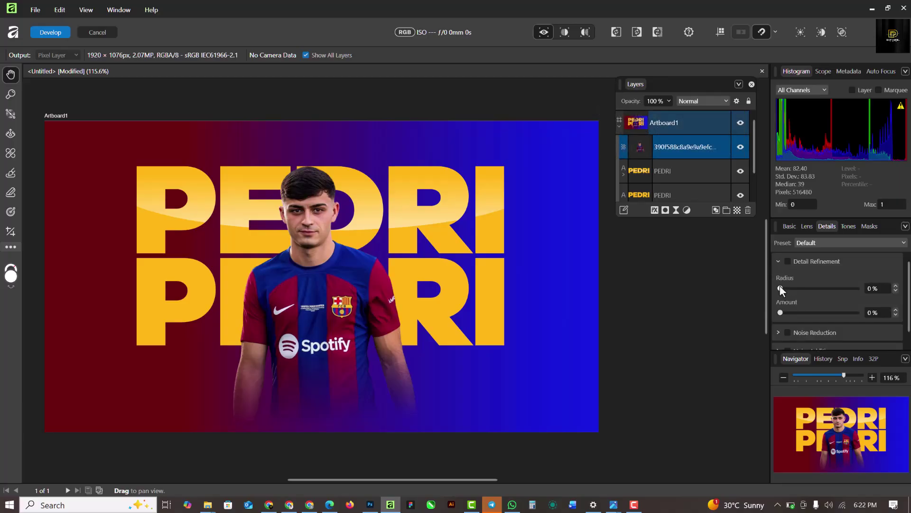
drag(781, 288, 784, 311)
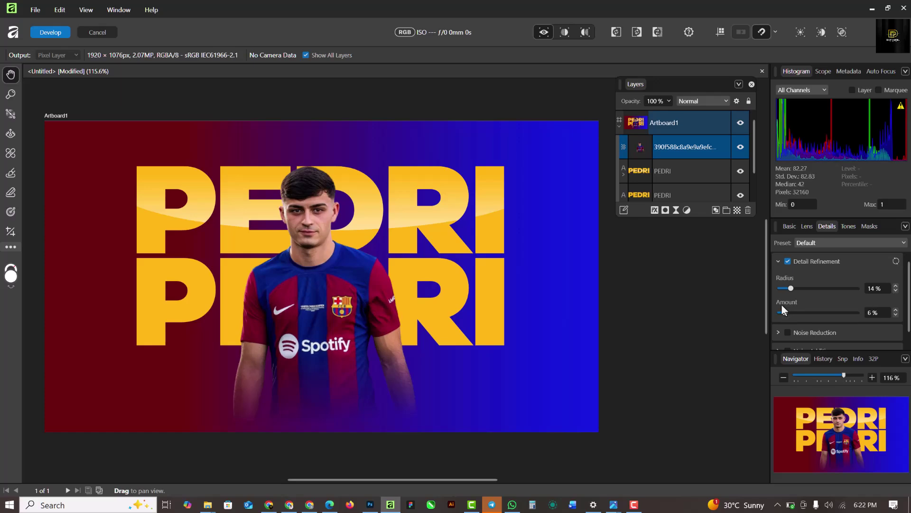
Set the player photo's clarity to 100% in the basic Enhance settings and check the face and shirt up close
click(791, 227)
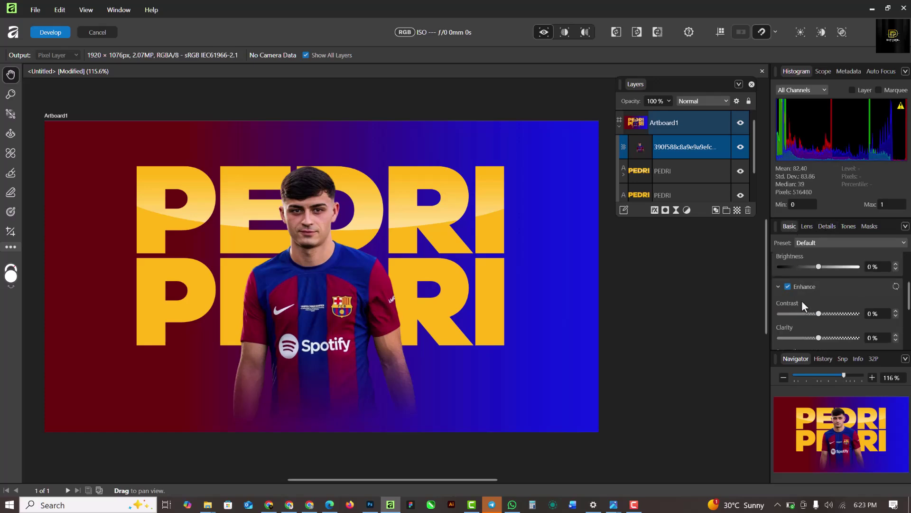
scroll(803, 302, down, 1)
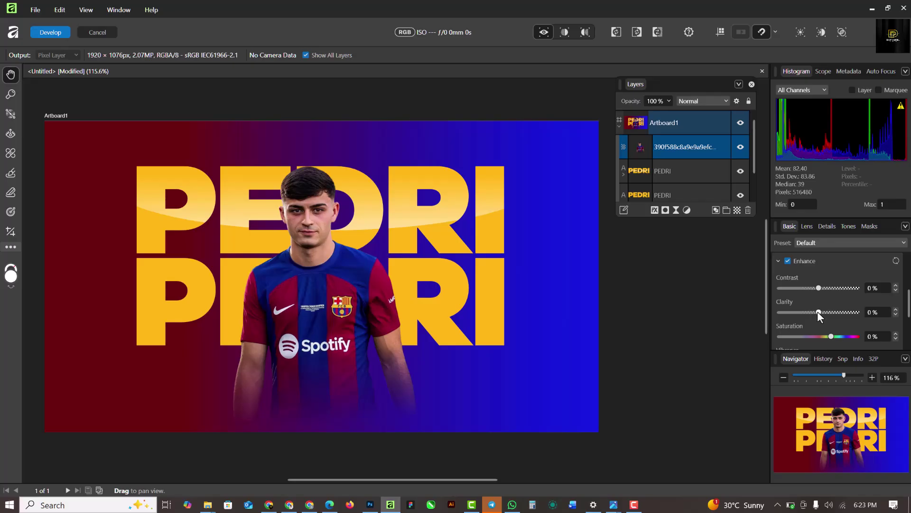
drag(818, 312, 850, 314)
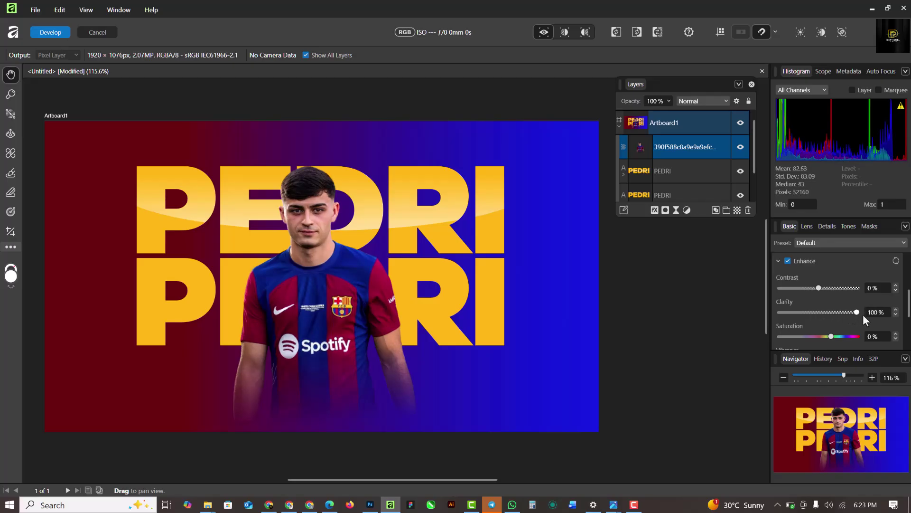
scroll(317, 224, up, 3)
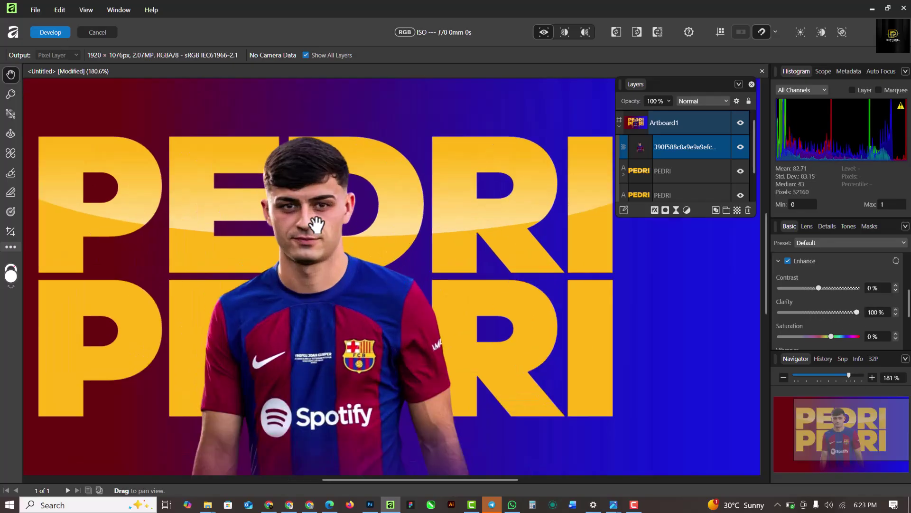
scroll(316, 224, up, 2)
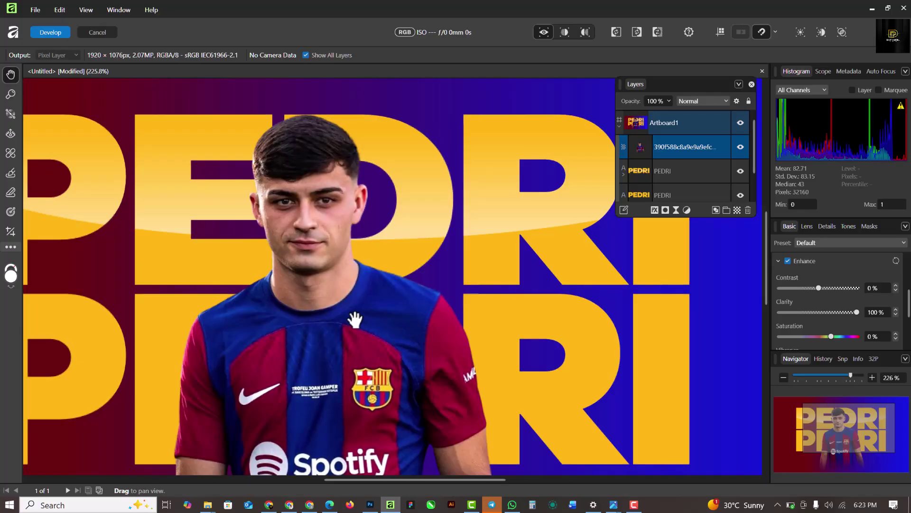
Set the player photo's contrast to 6% and vibrance to 6% in the Enhance settings
scroll(287, 205, down, 2)
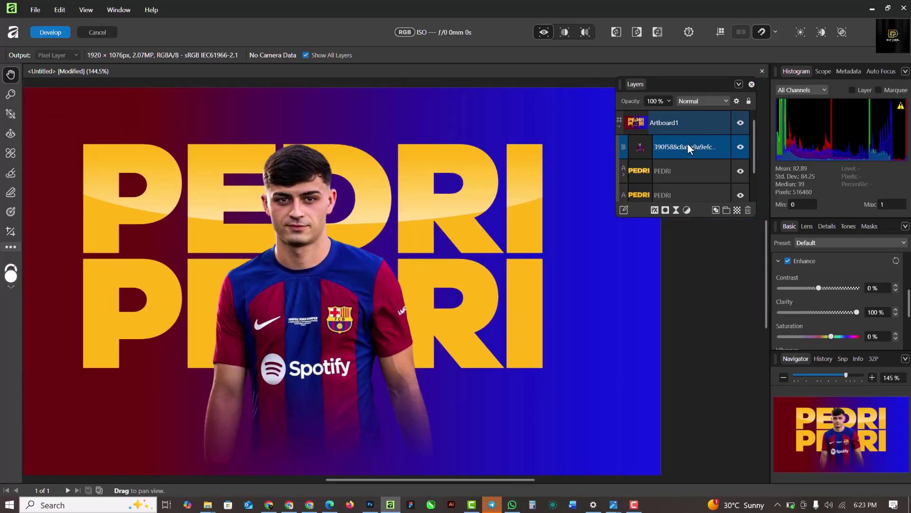
click(40, 32)
mouse_move(818, 287)
mouse_down()
mouse_move(831, 286)
mouse_move(822, 288)
mouse_up()
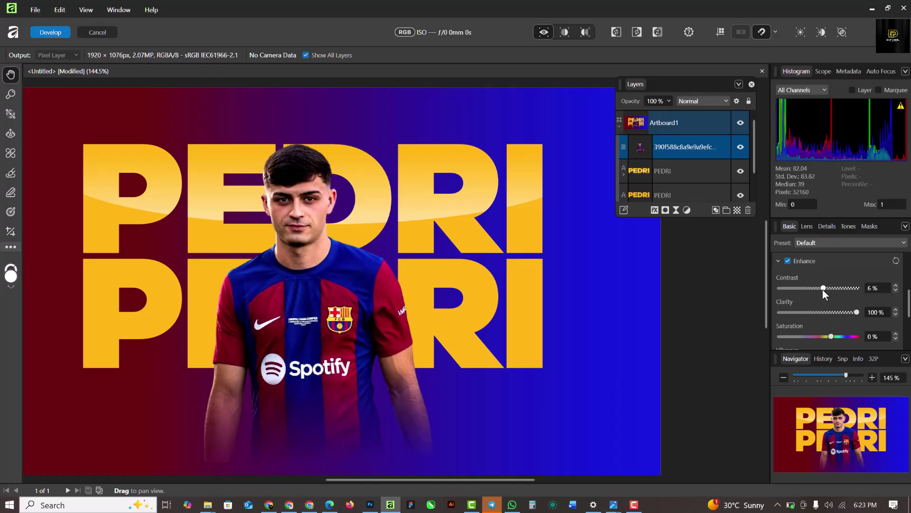
scroll(821, 321, down, 1)
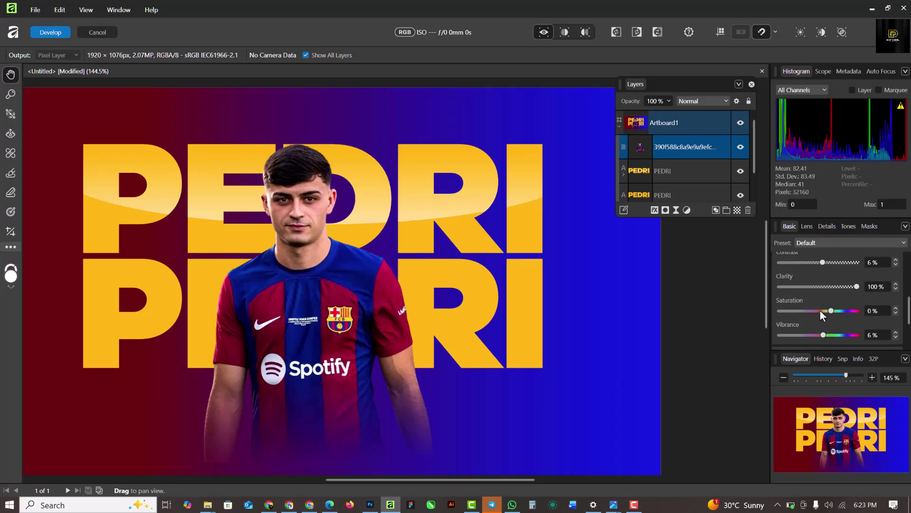
scroll(820, 309, down, 2)
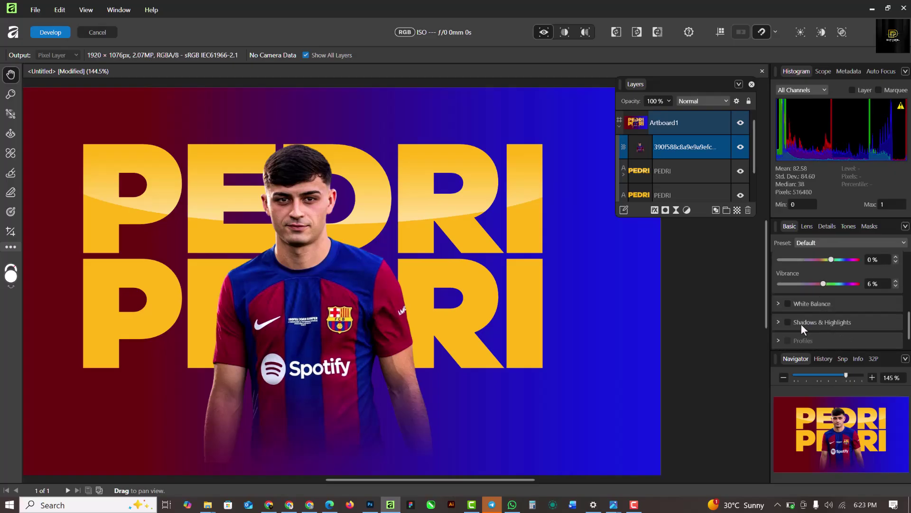
Set the player photo's shadows to 13% and highlights to 32%, and apply the Develop adjustments
click(779, 321)
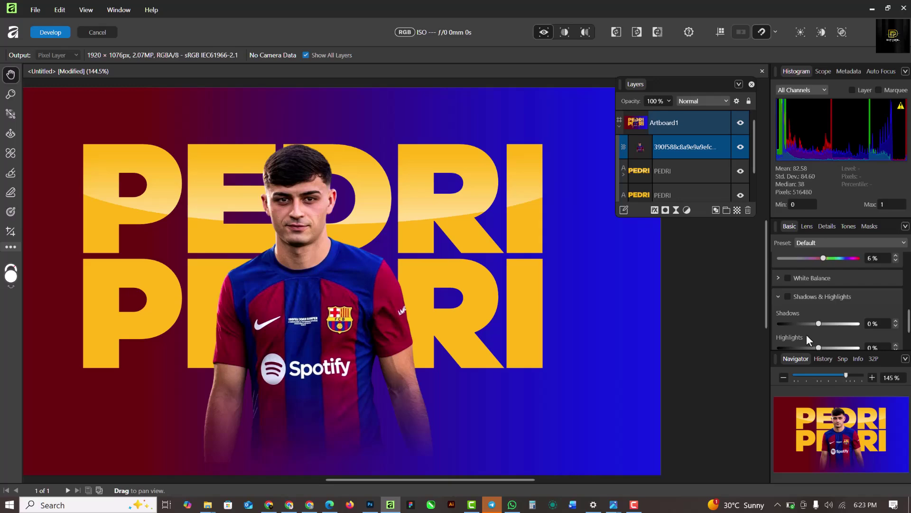
scroll(807, 334, down, 2)
mouse_move(818, 321)
mouse_down()
mouse_move(802, 323)
mouse_move(828, 296)
mouse_move(813, 300)
mouse_move(823, 301)
mouse_move(826, 322)
mouse_move(840, 321)
mouse_move(831, 323)
mouse_up()
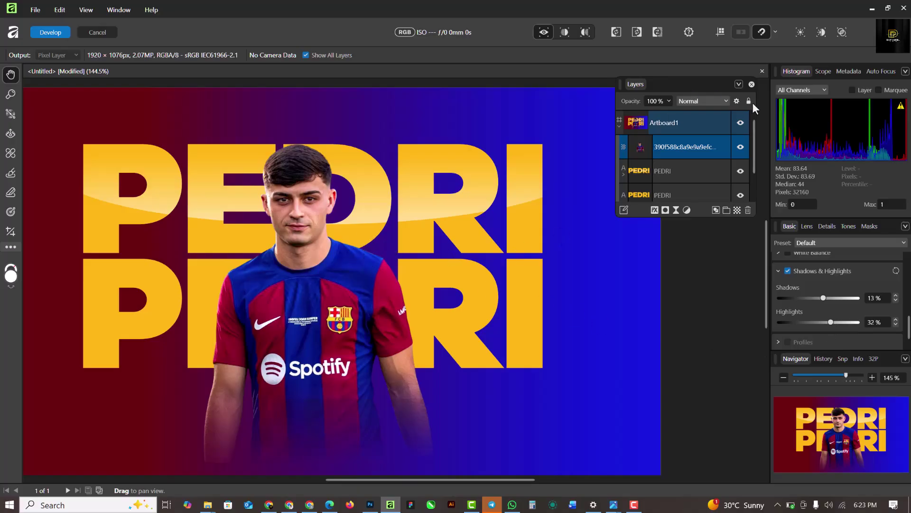
click(52, 32)
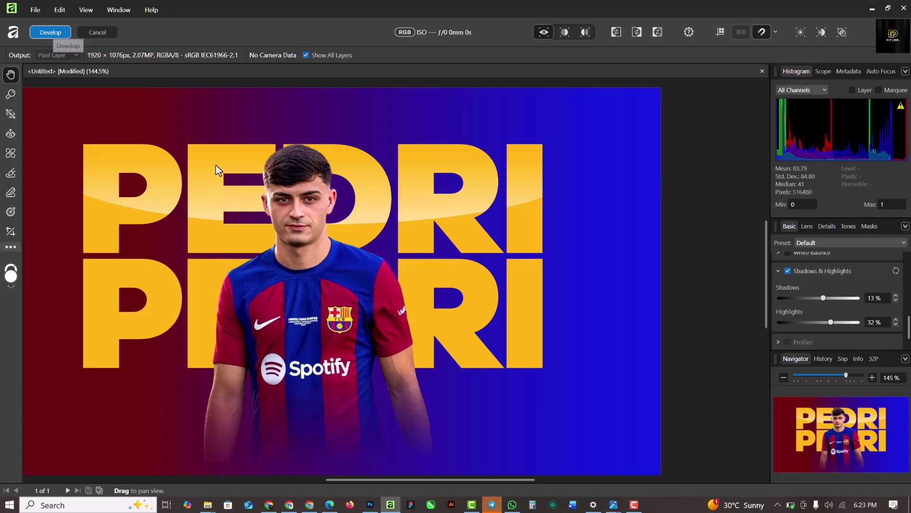
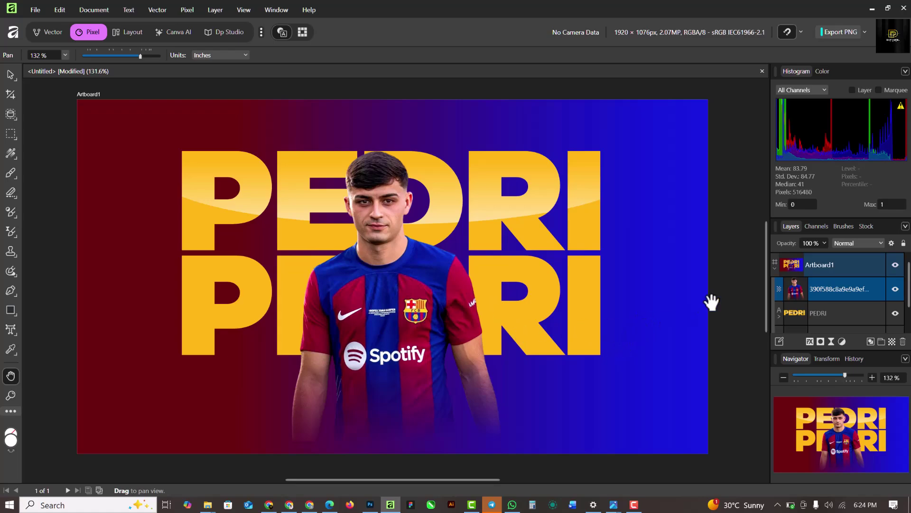
Return to the Vector workspace and browse File Explorer to the inner LIGHT FLARES, FIRE BOKEH folder of GRAPHICS BUNDLE 1.0
click(46, 33)
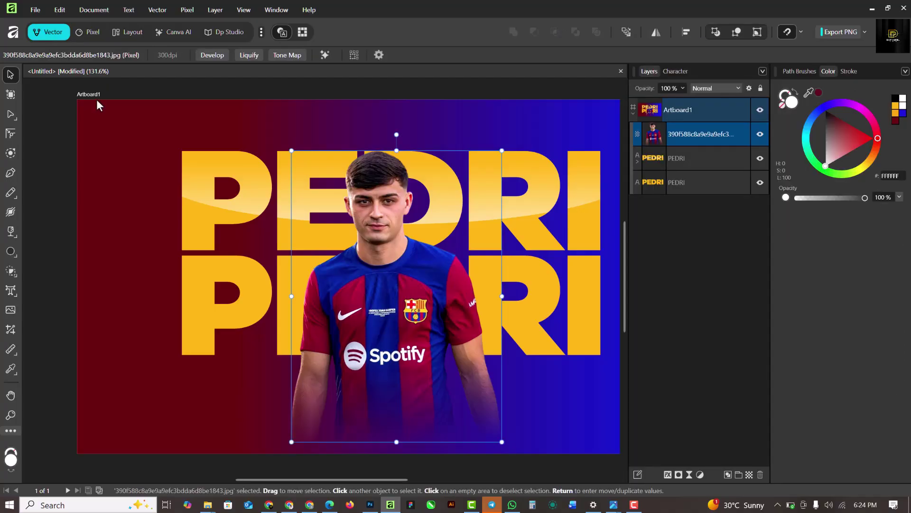
scroll(95, 99, down, 2)
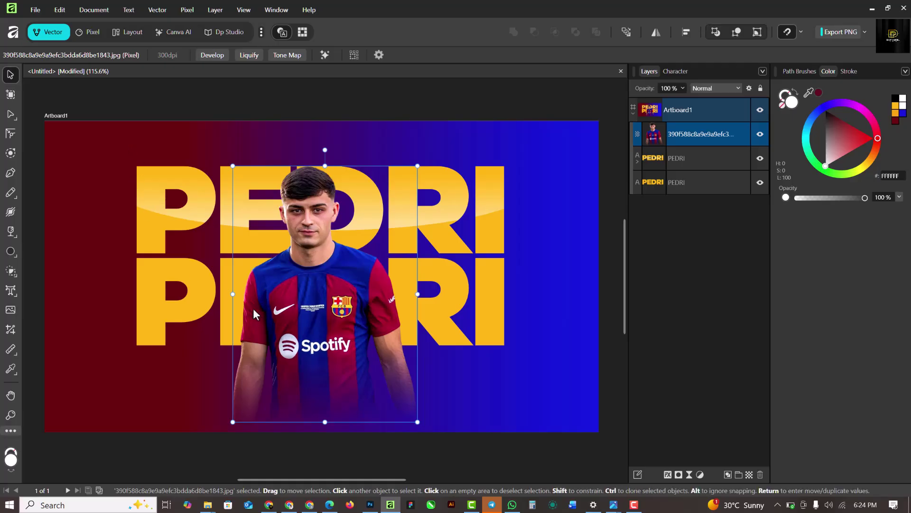
mouse_move(208, 507)
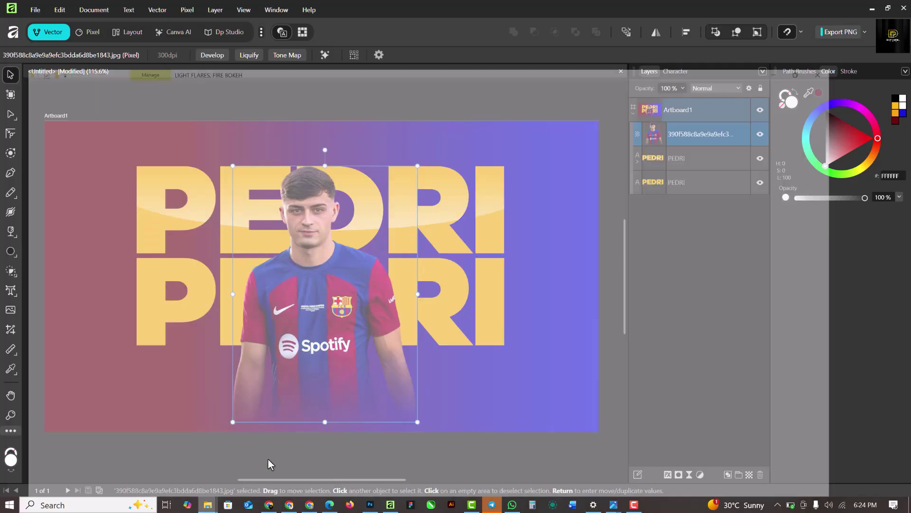
click(268, 458)
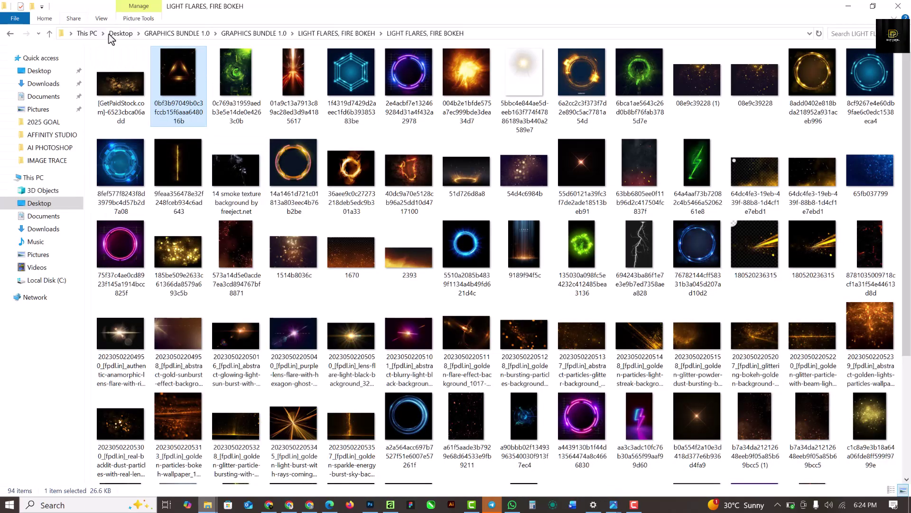
click(255, 34)
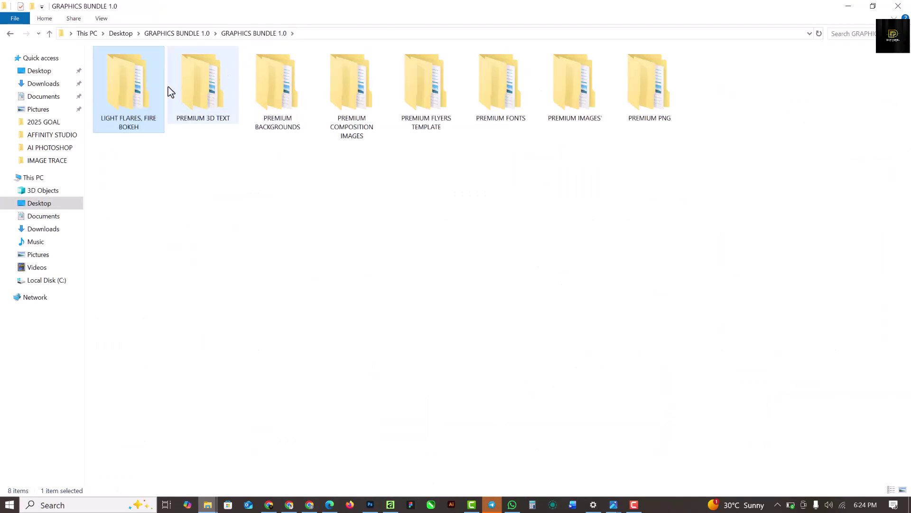
double_click(126, 83)
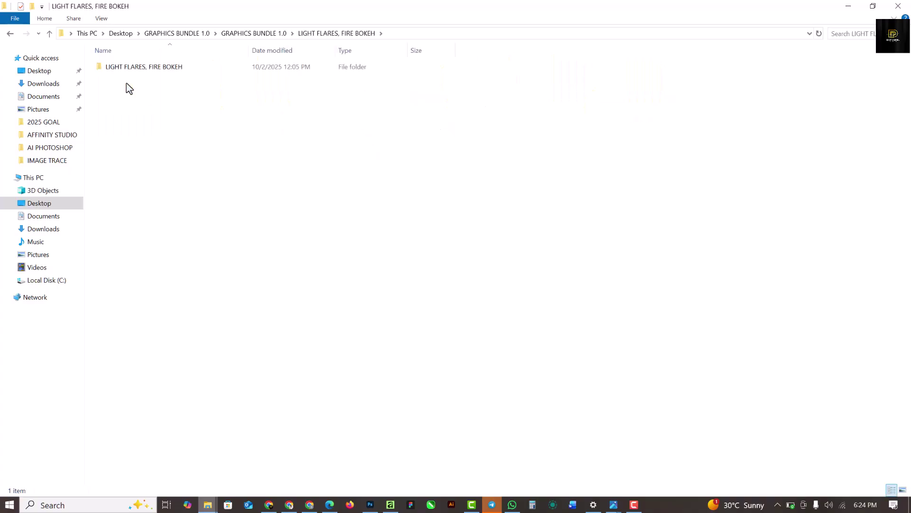
double_click(138, 70)
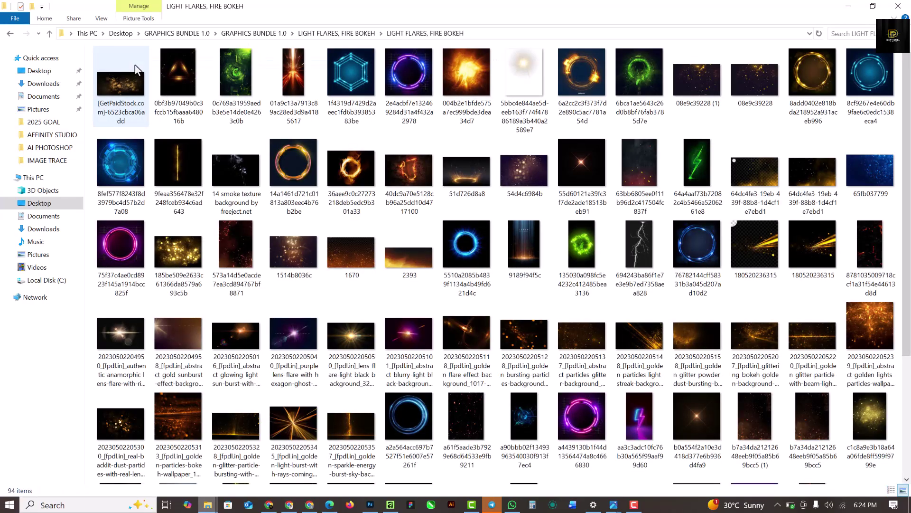
Place the golden triangle light-flare image in front of the player, rotate it 90° clockwise, and enlarge it to cover the whole artboard
click(181, 74)
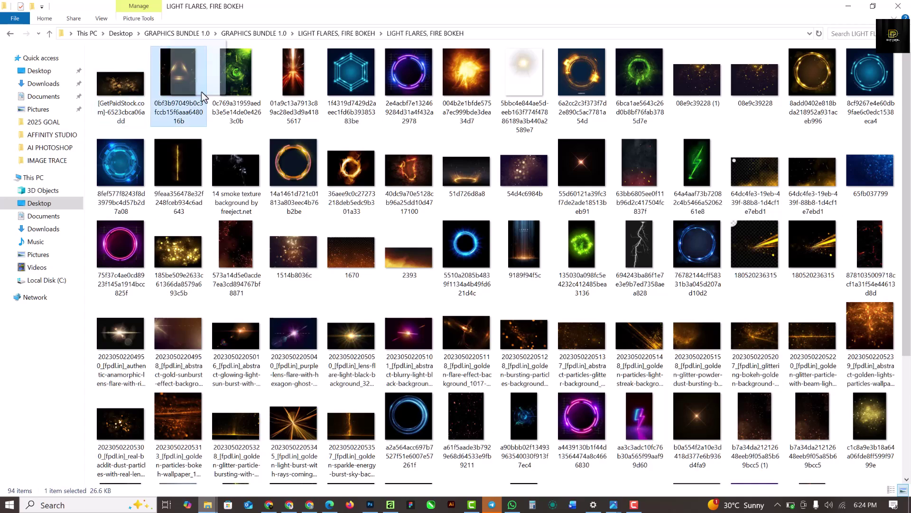
drag(494, 297, 338, 137)
drag(385, 172, 372, 255)
scroll(368, 246, down, 3)
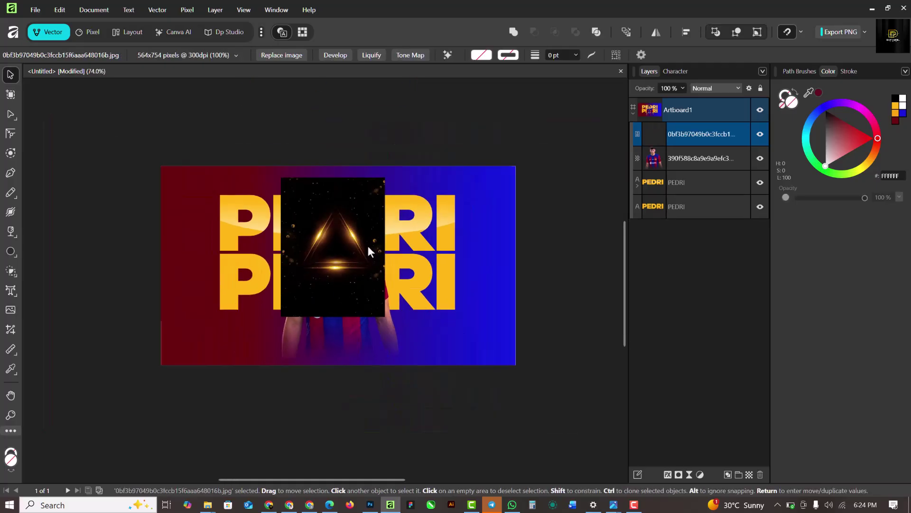
drag(393, 176, 537, 373)
scroll(354, 216, up, 1)
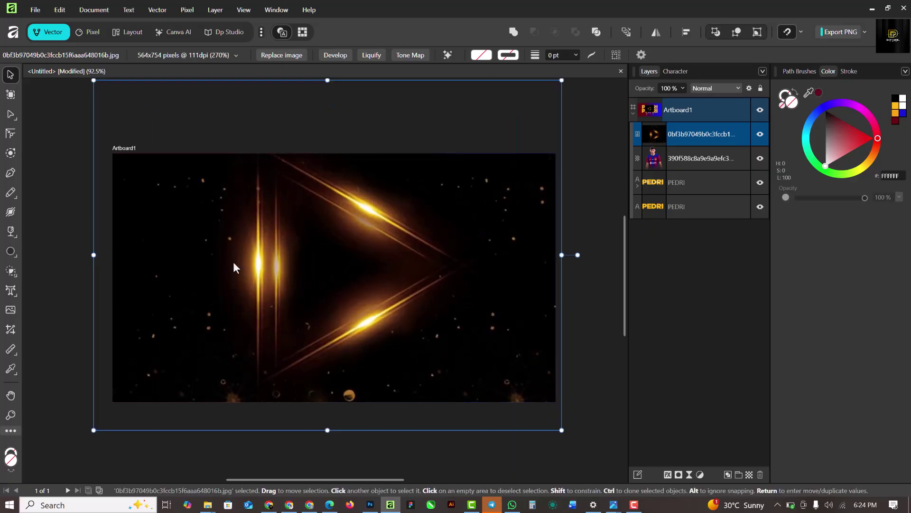
scroll(233, 266, up, 1)
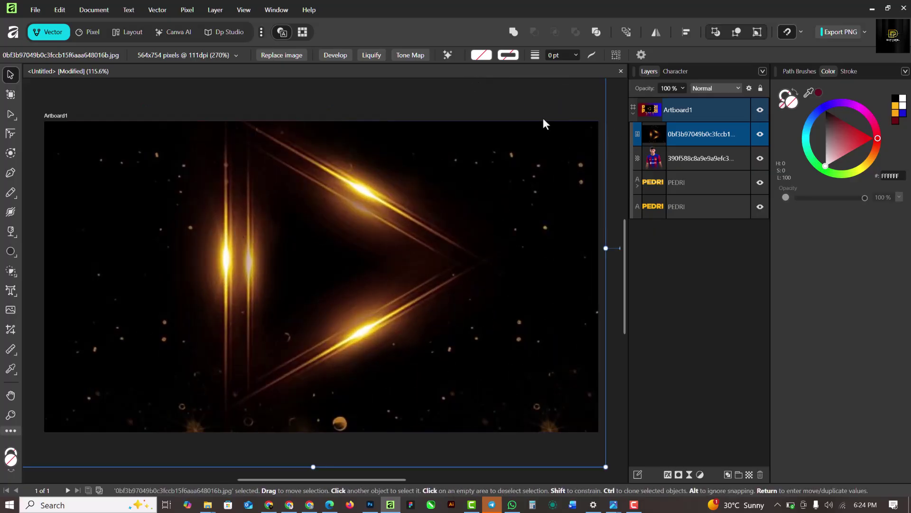
Add a live Gaussian Blur filter with a 4.1 px radius to the light-flare image
click(699, 476)
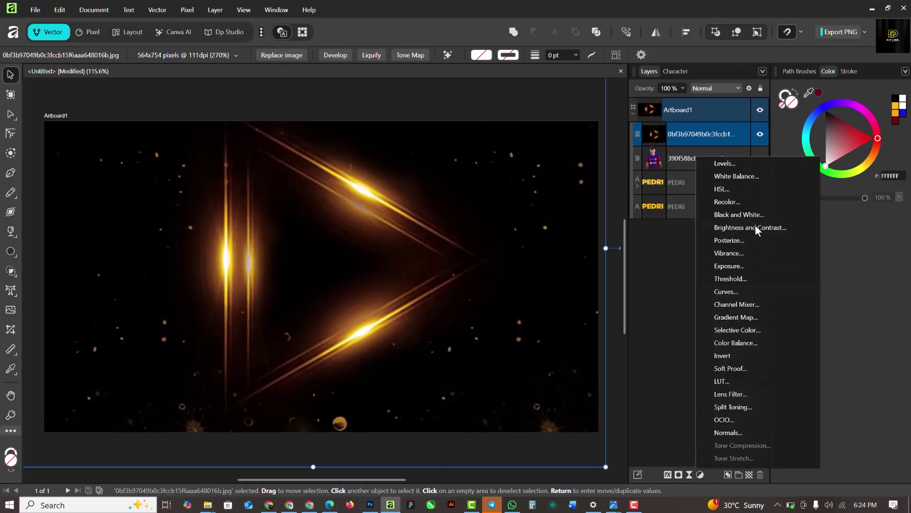
click(688, 476)
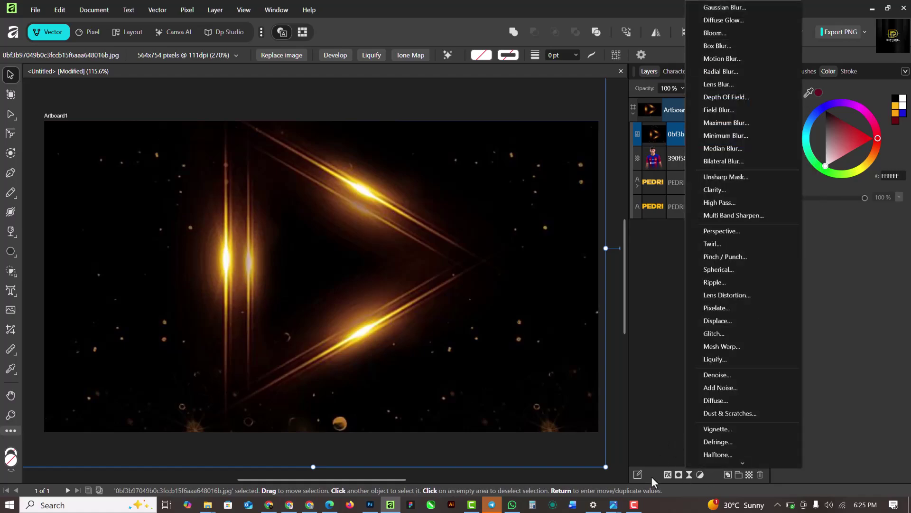
click(689, 474)
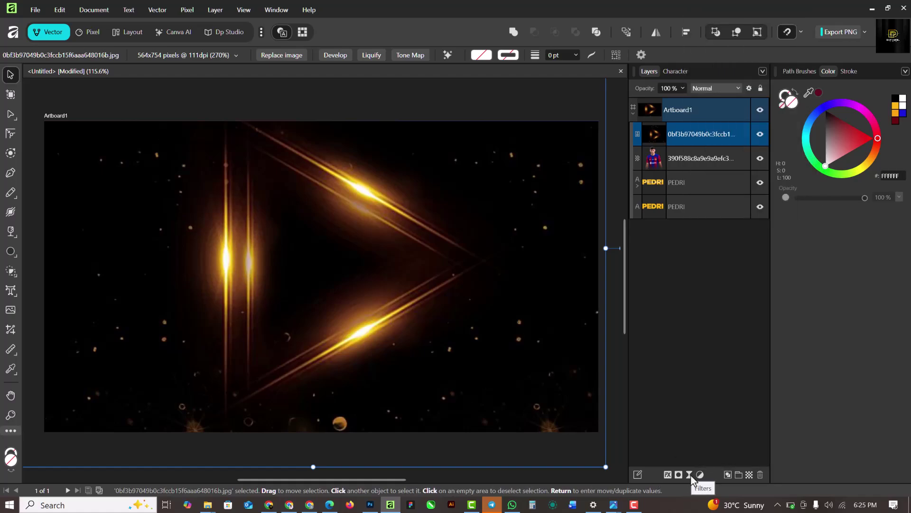
click(690, 474)
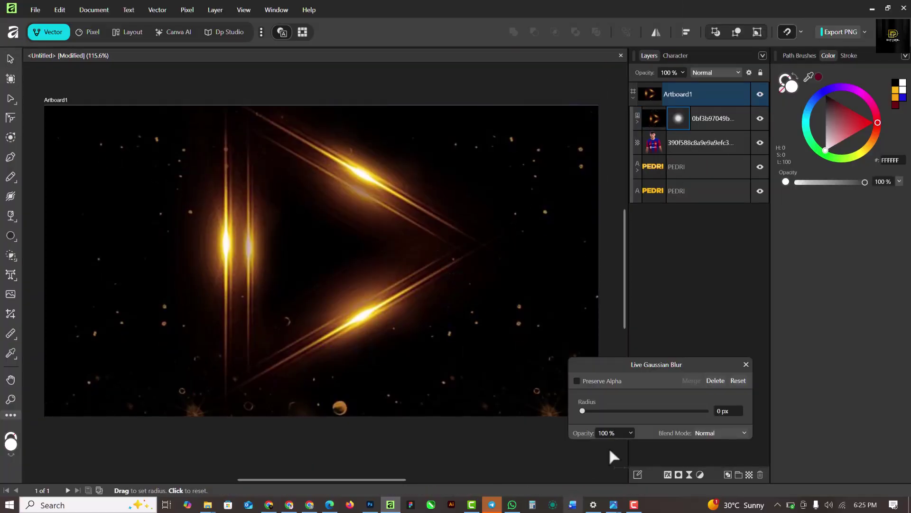
drag(597, 411, 622, 411)
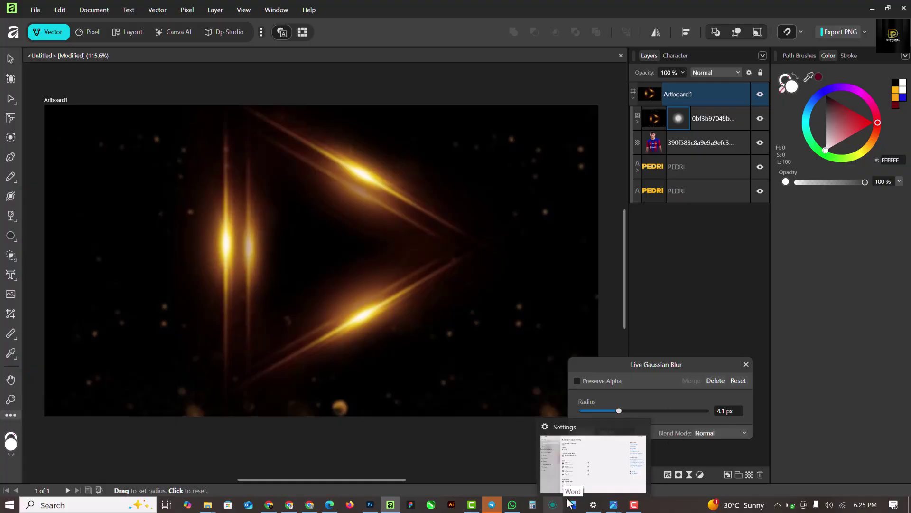
click(746, 362)
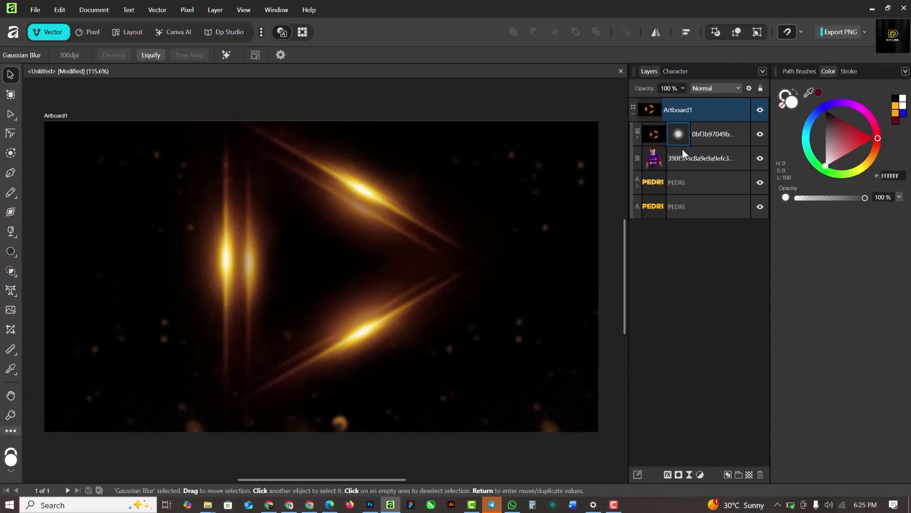
Set the light-flare image's blend mode to Screen and enlarge it slightly beyond the artboard
click(658, 137)
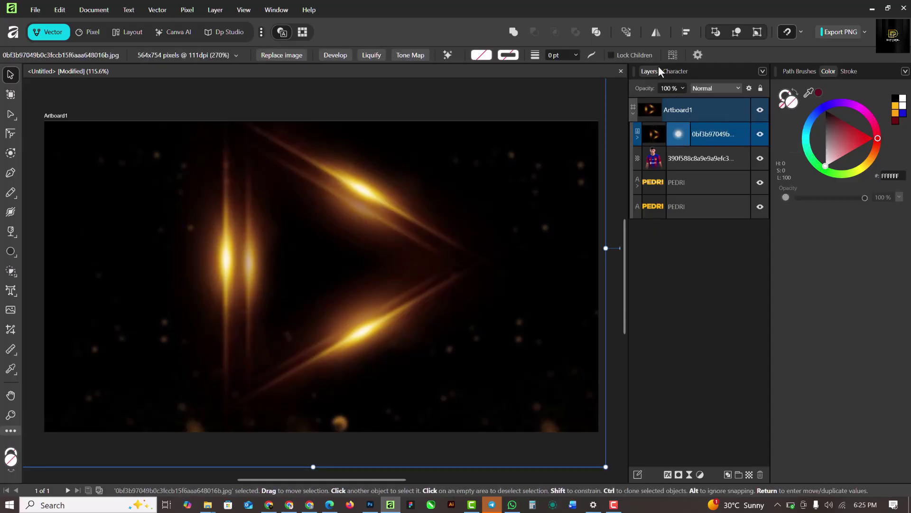
click(710, 90)
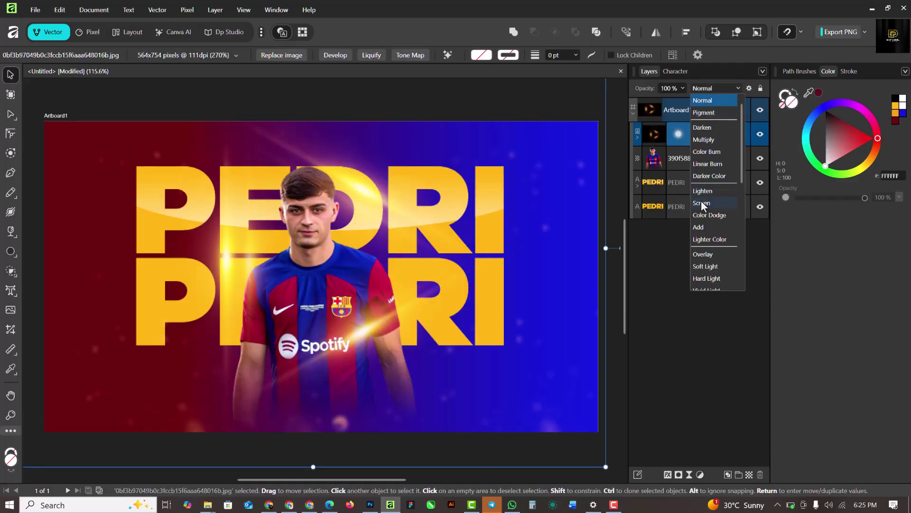
click(701, 200)
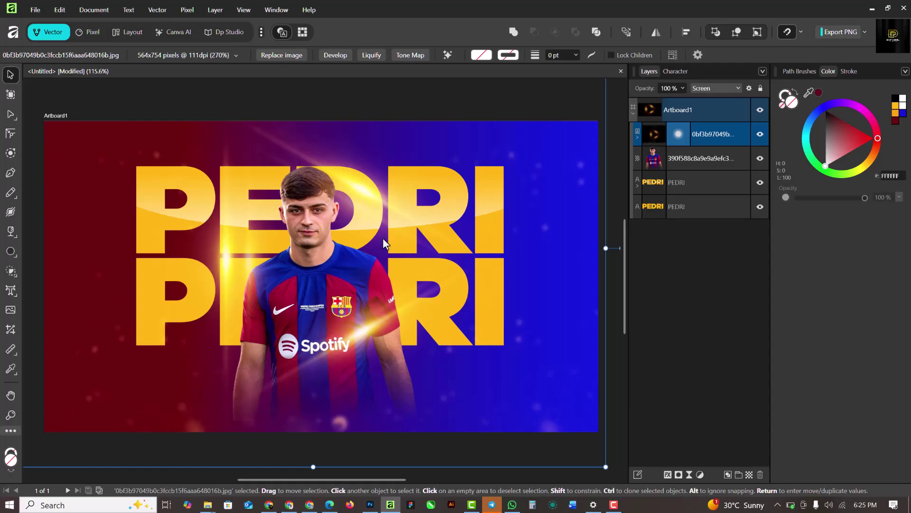
scroll(383, 238, down, 1)
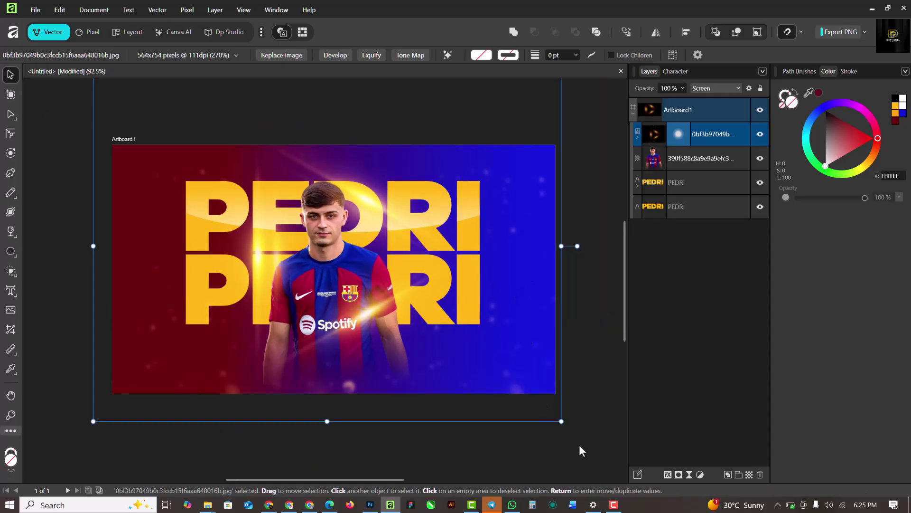
drag(562, 421, 583, 437)
scroll(382, 239, up, 1)
Draw a full-width rectangle over about the bottom fifth of the artboard and fill it with dark red 6C070E
drag(12, 254, 57, 8)
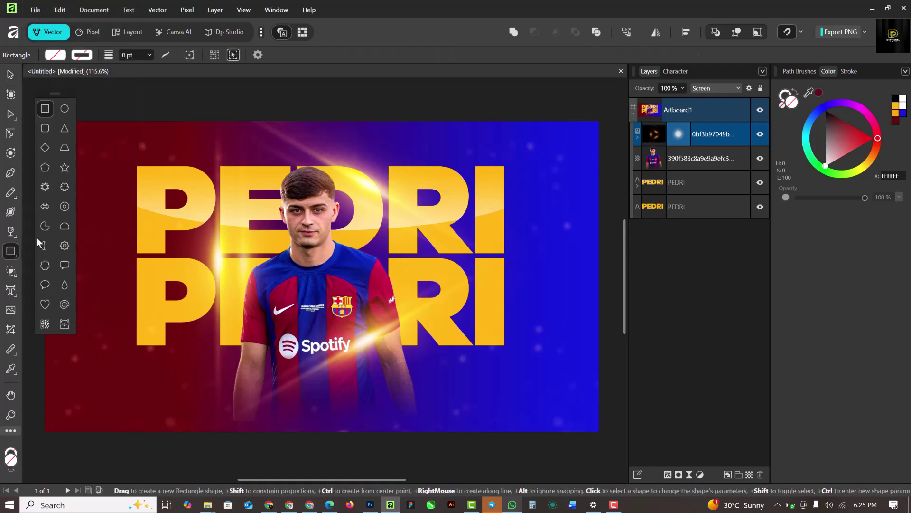
drag(33, 367, 591, 447)
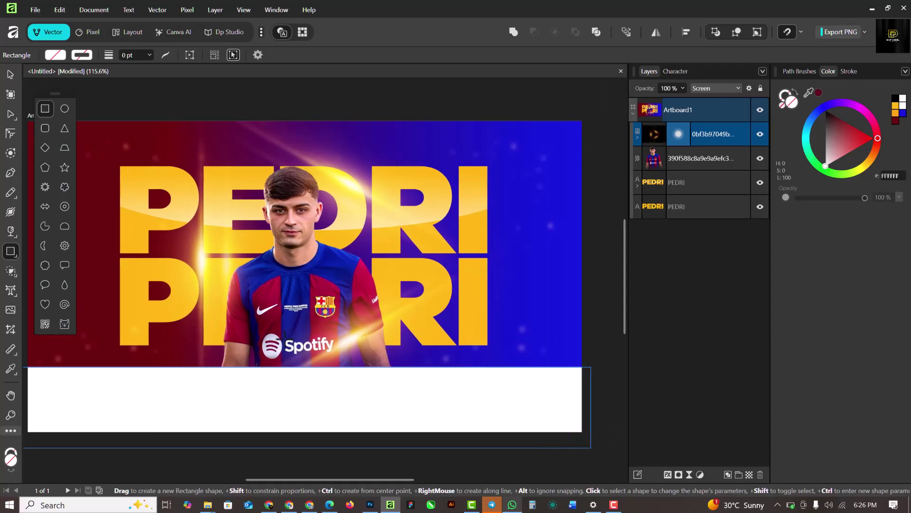
scroll(380, 288, down, 2)
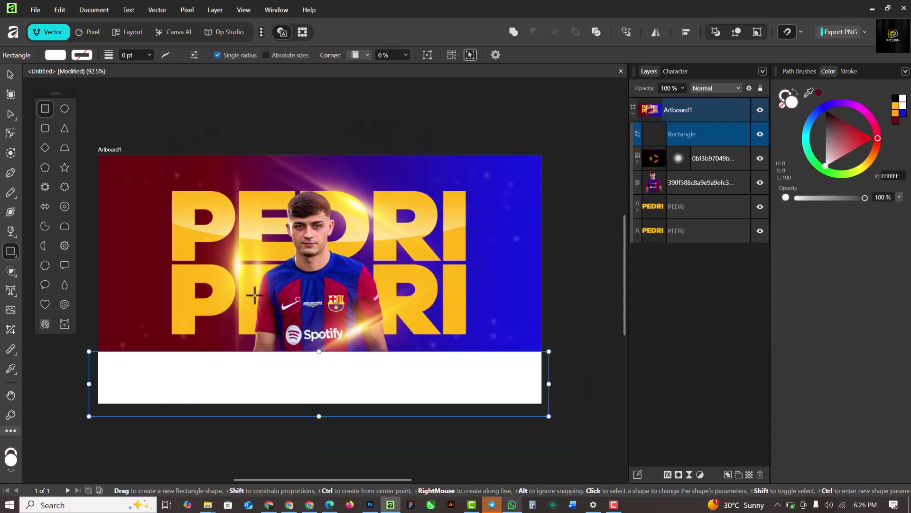
click(897, 123)
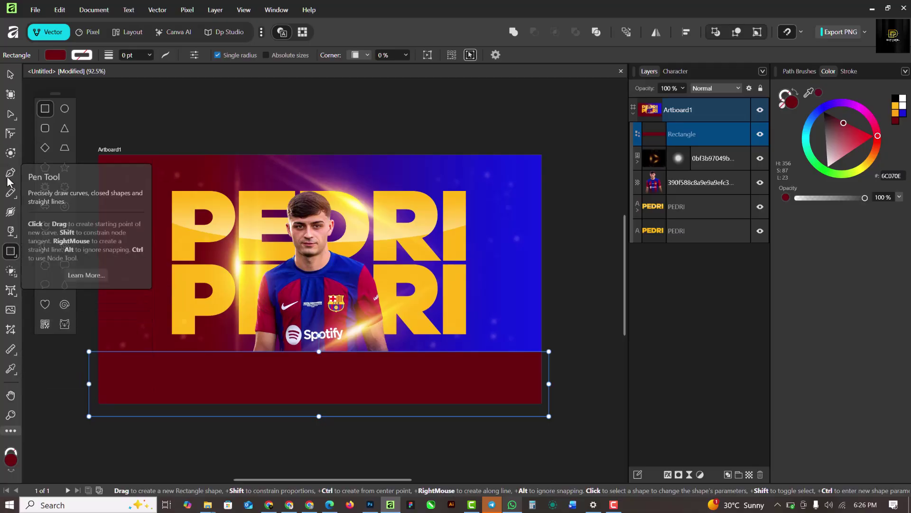
Apply a horizontal linear gradient to the bottom rectangle with the Fill Tool, running from near its left end to near its right end
right_click(12, 237)
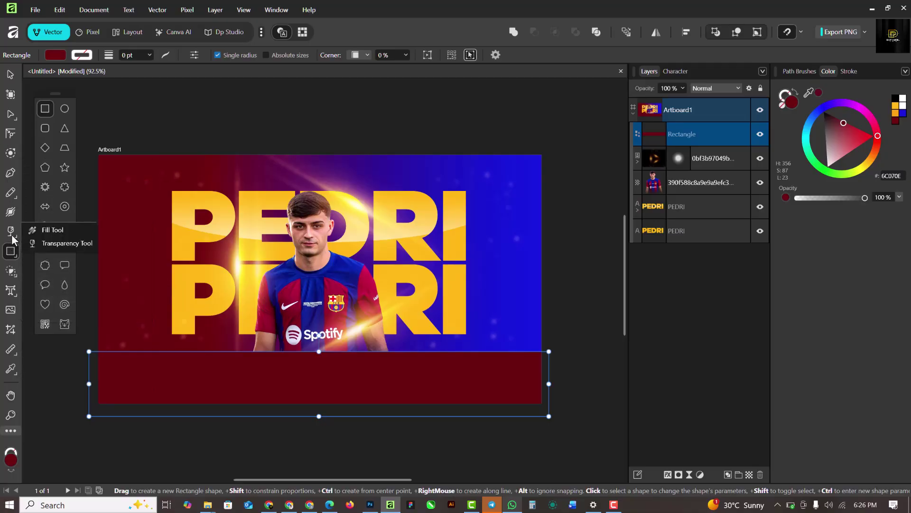
click(57, 232)
drag(139, 383, 492, 384)
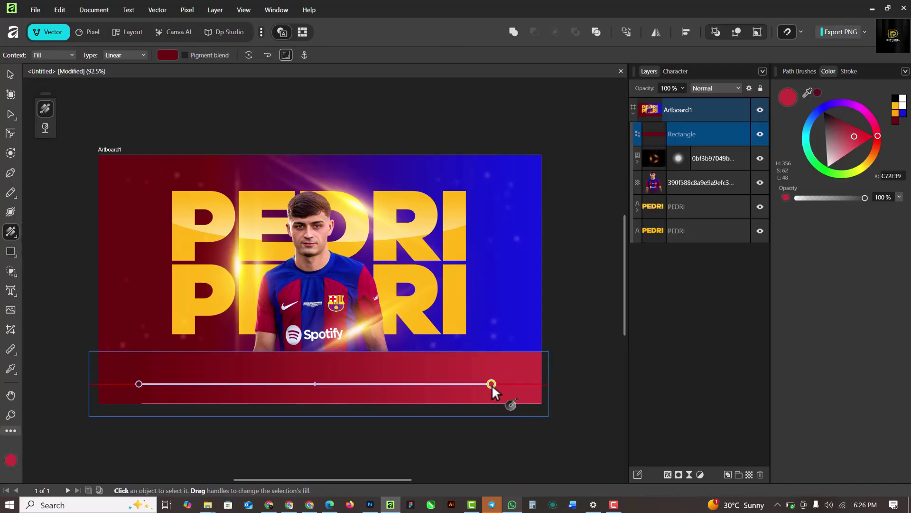
Set the bottom rectangle's gradient end stop to blue 0812E3 and fade it upward with a vertical linear transparency ending at its top edge
click(902, 114)
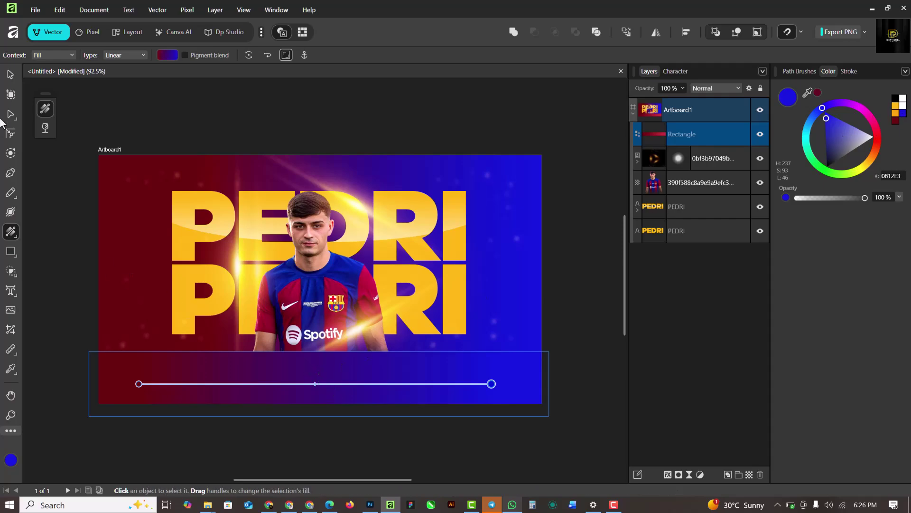
scroll(250, 375, up, 1)
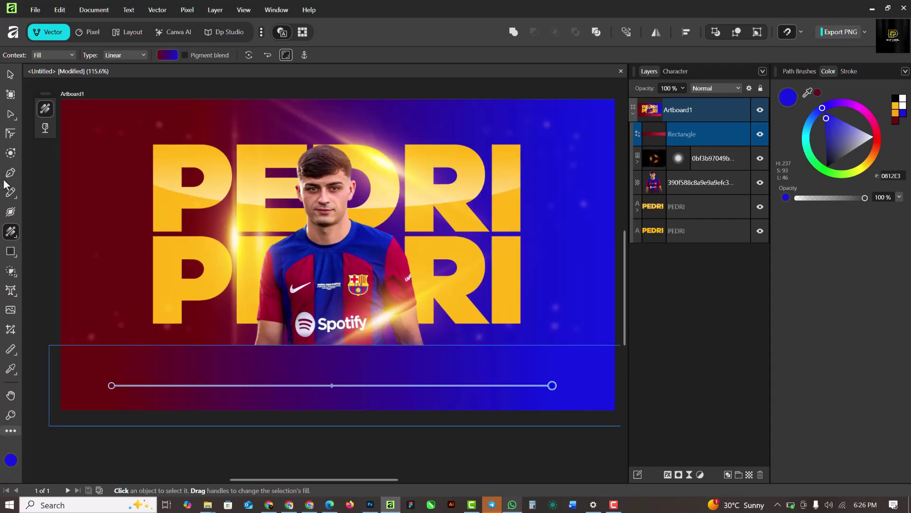
drag(12, 234, 53, 244)
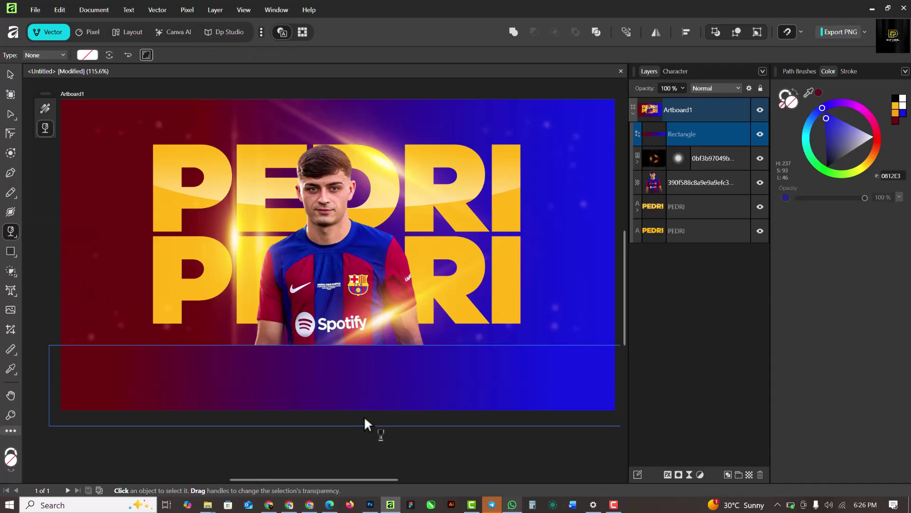
drag(357, 402, 357, 345)
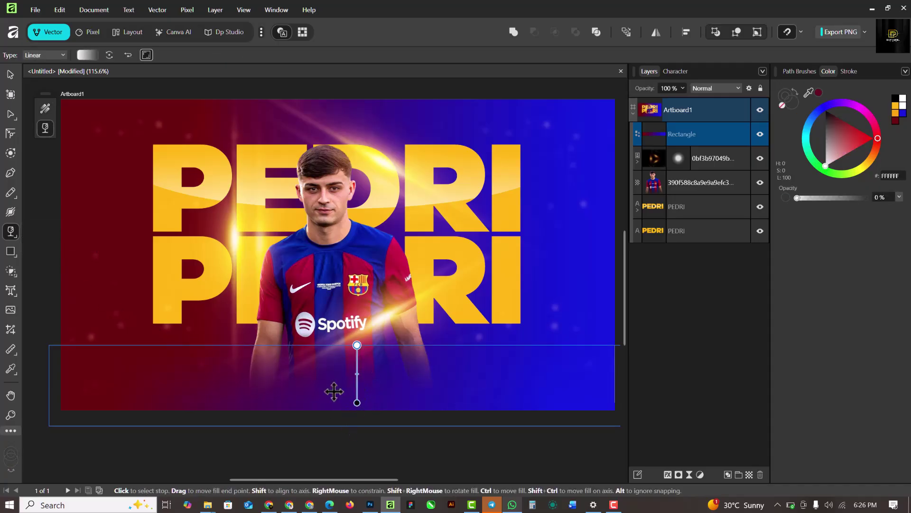
Extend the bottom rectangle's top edge up to the player's chest and set its gradient's blue end stop to dark blue 000566
click(8, 77)
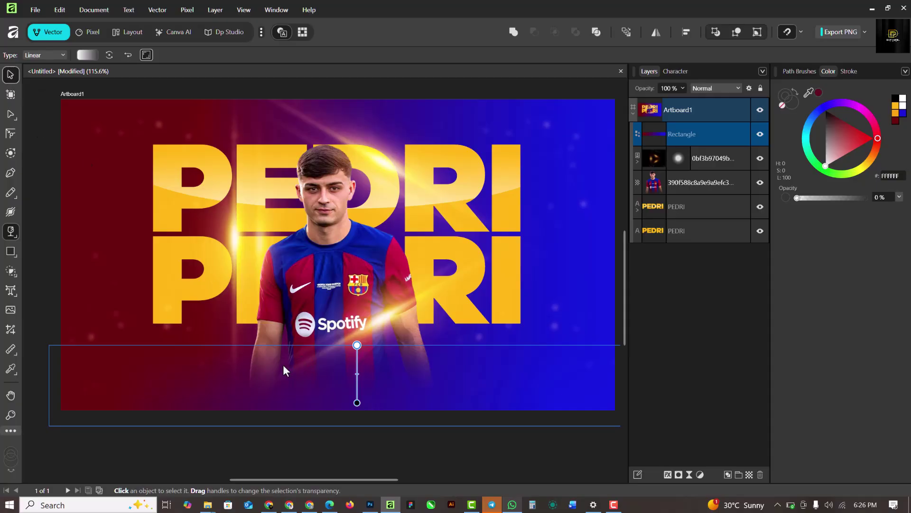
drag(336, 344, 337, 286)
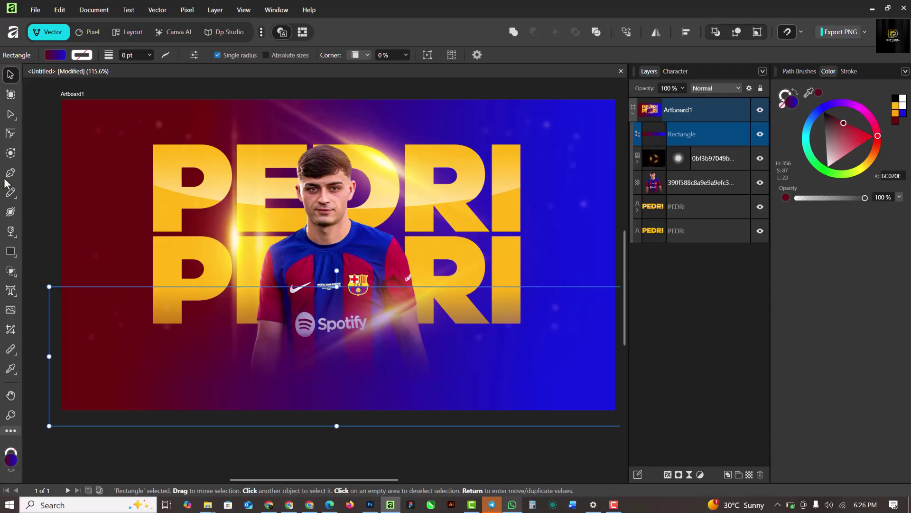
click(11, 232)
click(48, 228)
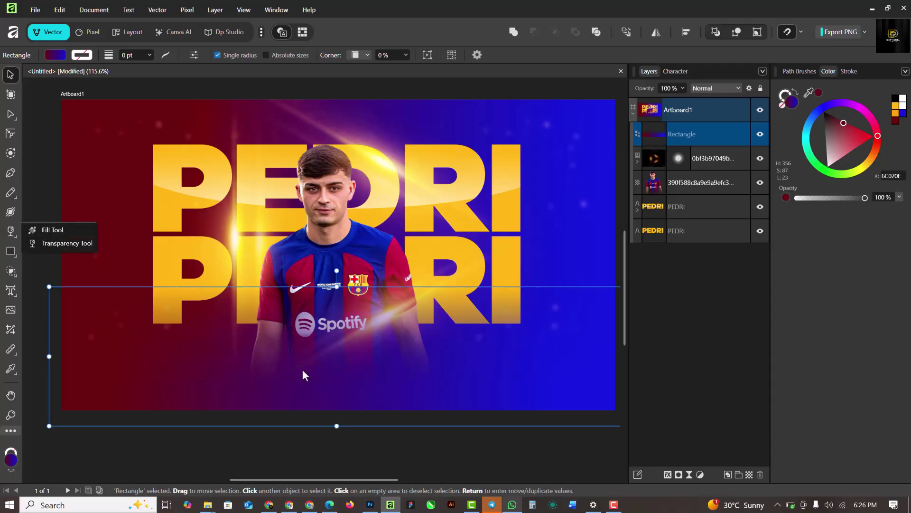
click(553, 356)
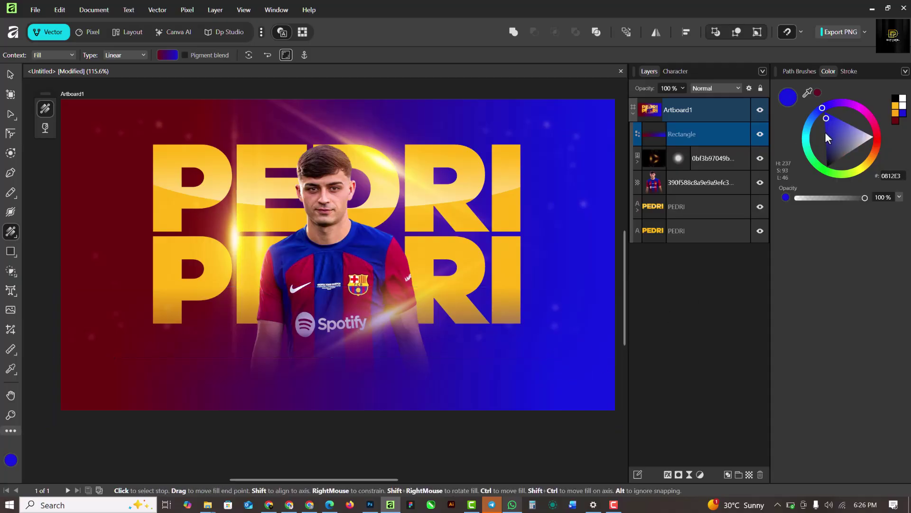
drag(826, 138, 825, 144)
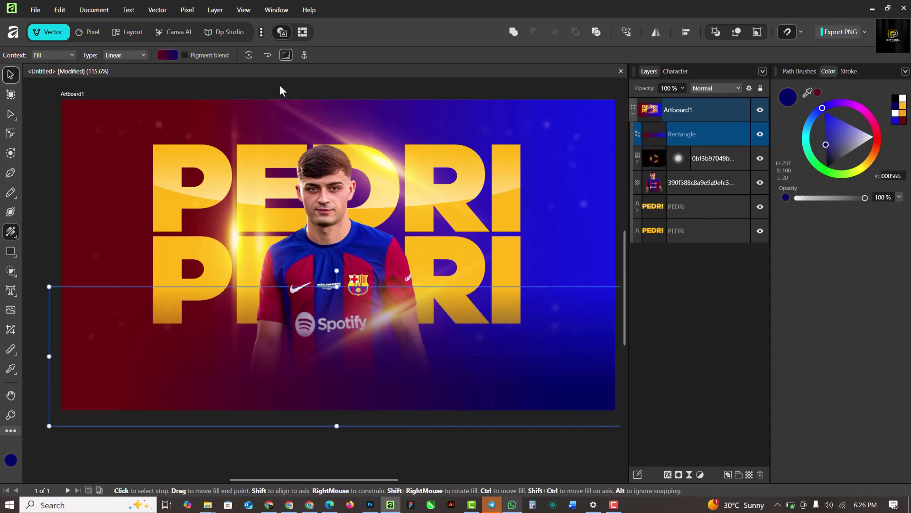
key(v)
key(Escape)
scroll(300, 235, up, 1)
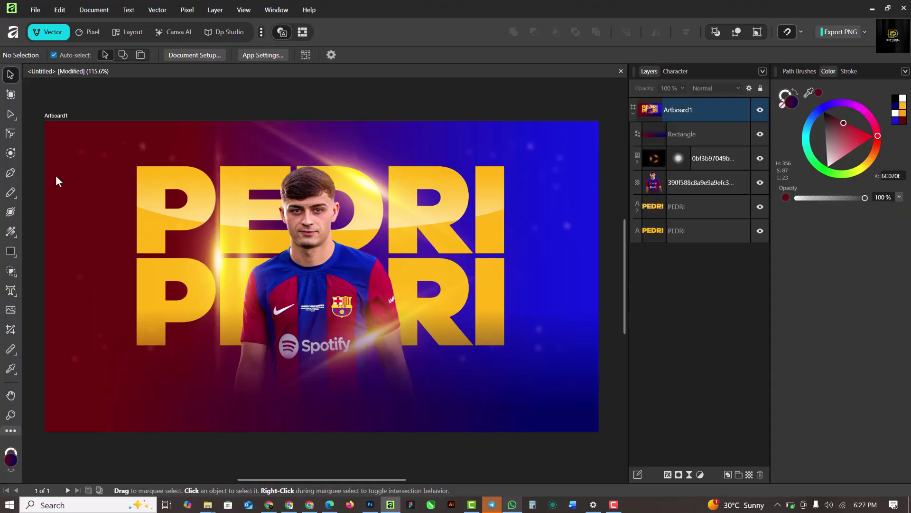
Hide the light-flare image, then duplicate the player cutout and place the copy over the right half of the artboard
click(310, 227)
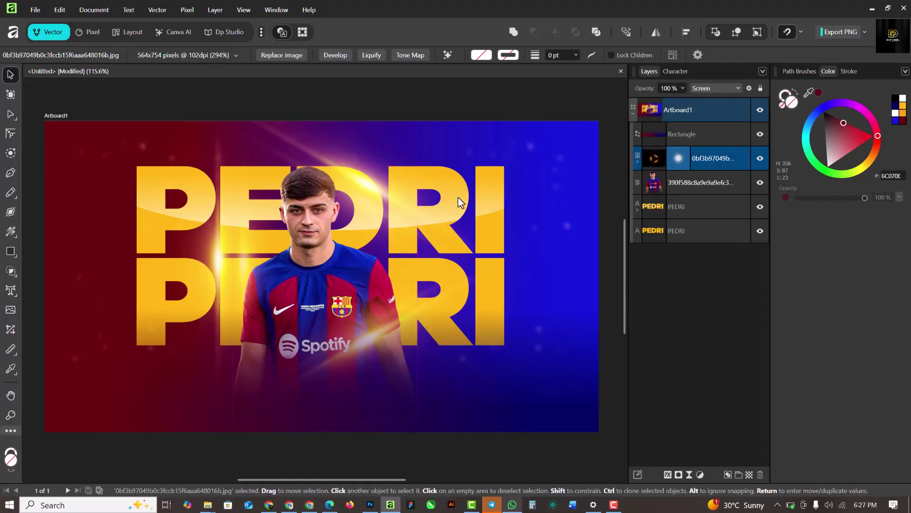
click(760, 159)
click(696, 181)
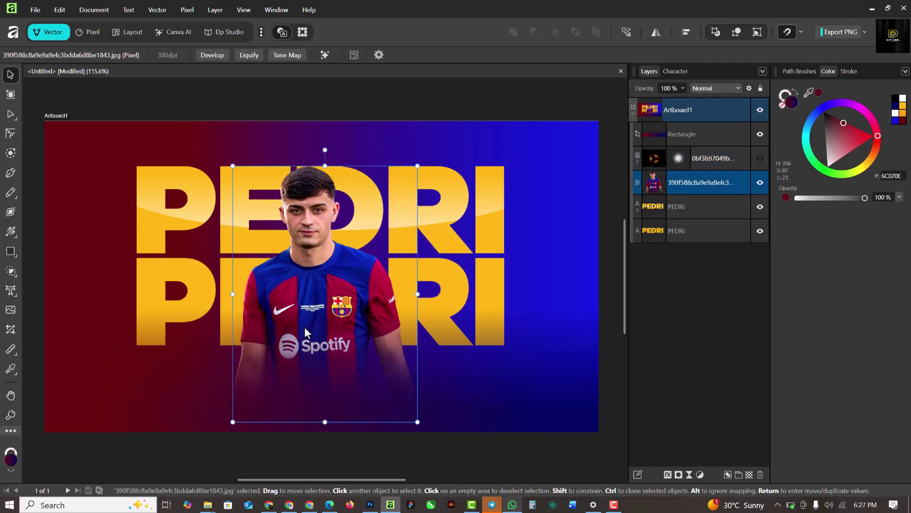
key(ctrl+j)
drag(330, 246, 490, 241)
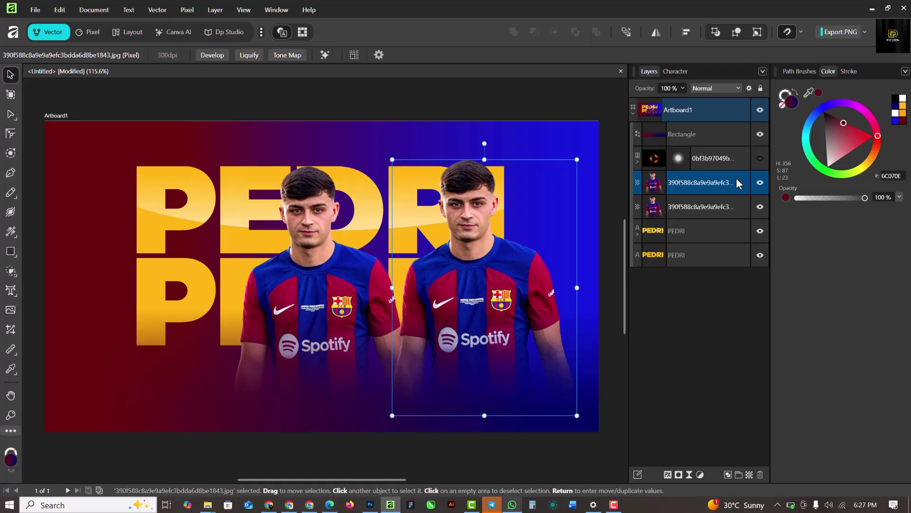
Send the player copy behind both PEDRI texts and enlarge it to about 60% of the artboard's width, with the head reaching the artboard's top edge
click(273, 325)
key(ctrl+bracketleft)
key(ctrl+bracketleft)
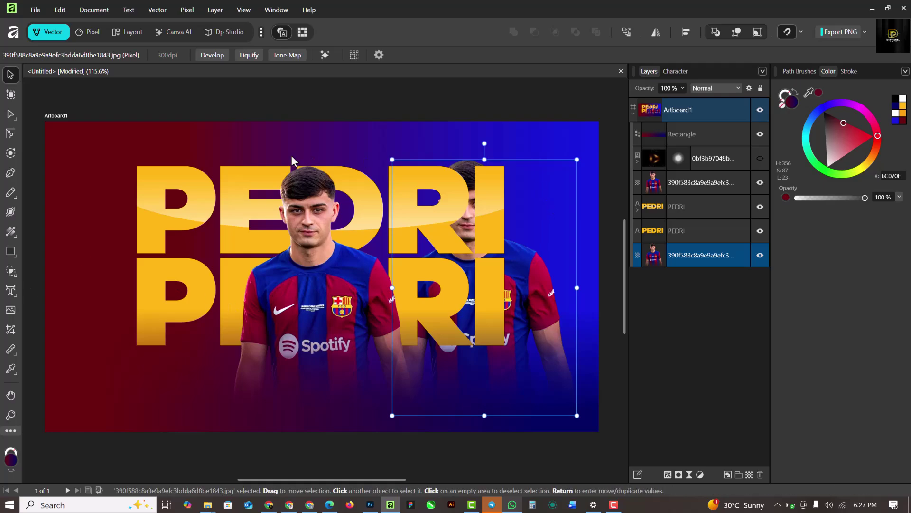
scroll(293, 157, down, 3)
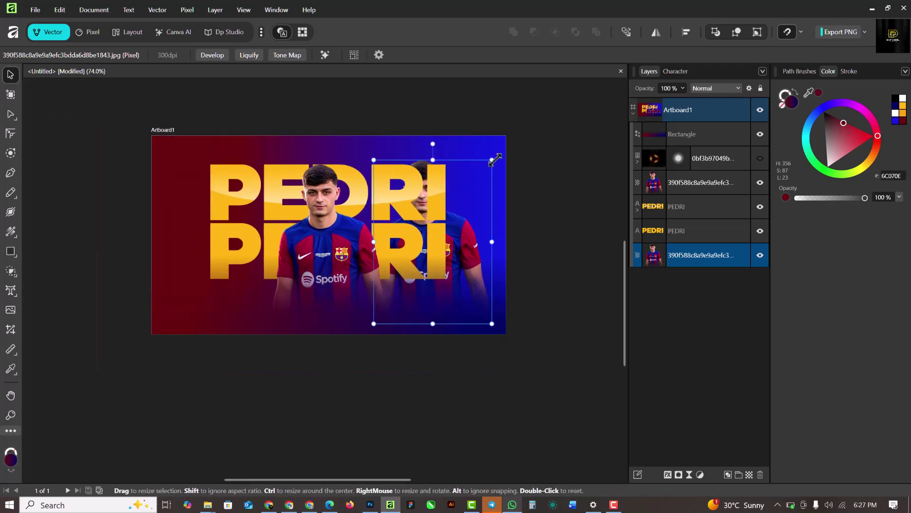
drag(493, 160, 541, 88)
mouse_move(491, 218)
mouse_down()
mouse_move(500, 247)
mouse_move(490, 235)
mouse_up()
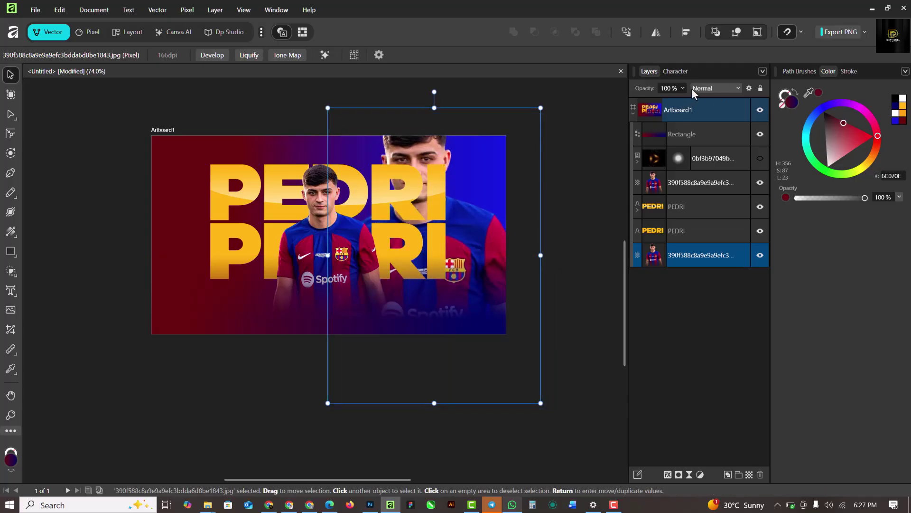
Set the background player copy to Overlay blending, slightly further left, and show the light-flare image again
click(708, 88)
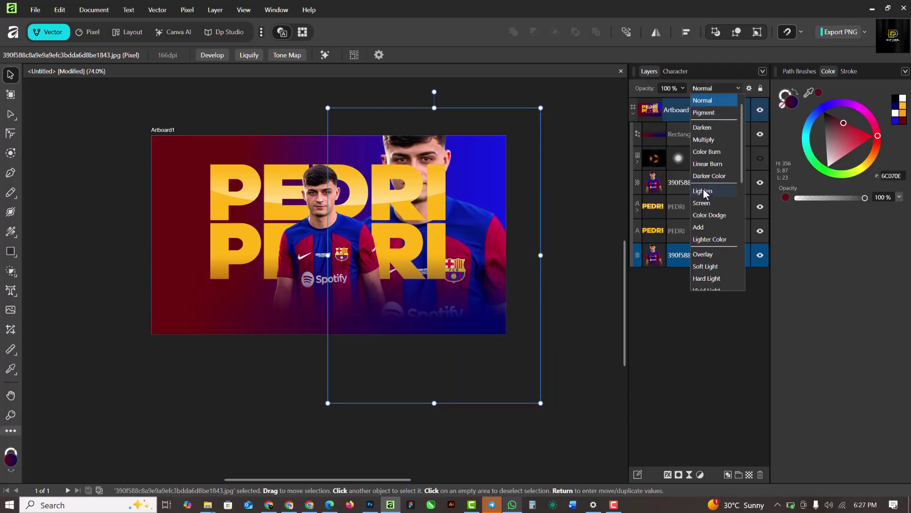
click(706, 255)
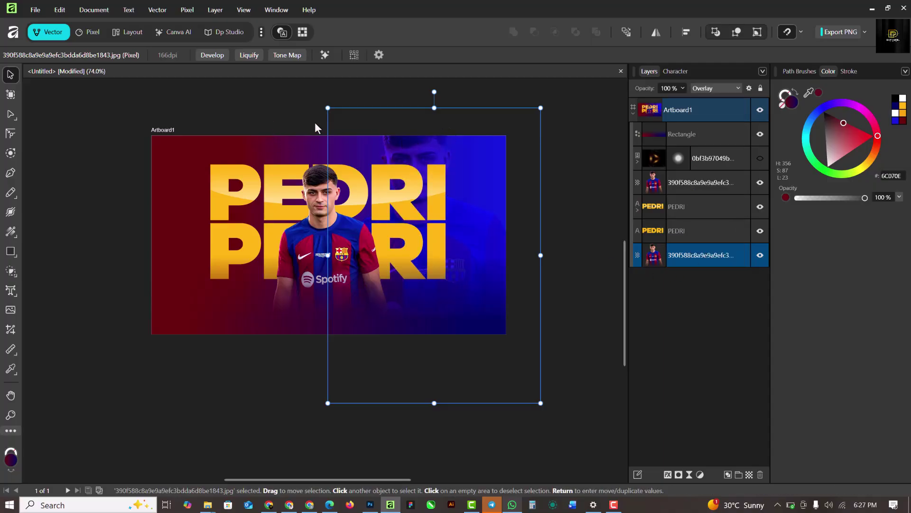
drag(416, 317, 400, 314)
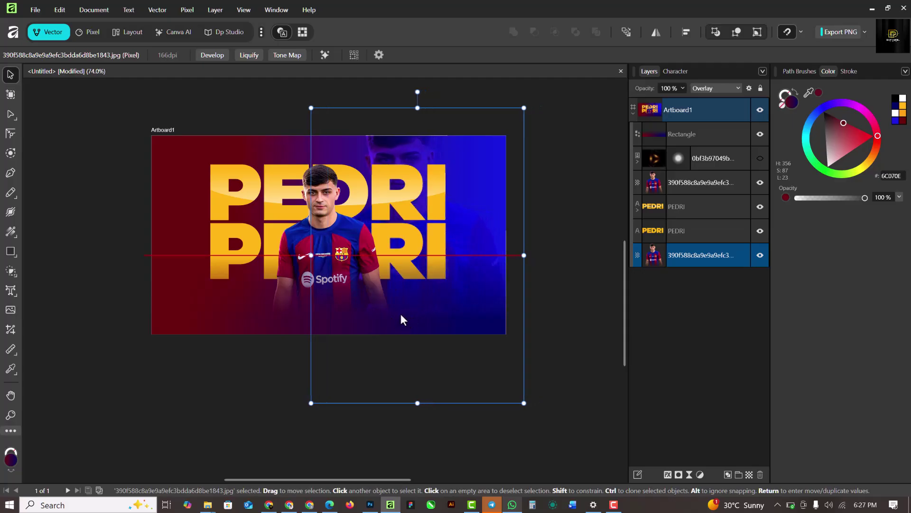
click(250, 383)
key(ctrl+0)
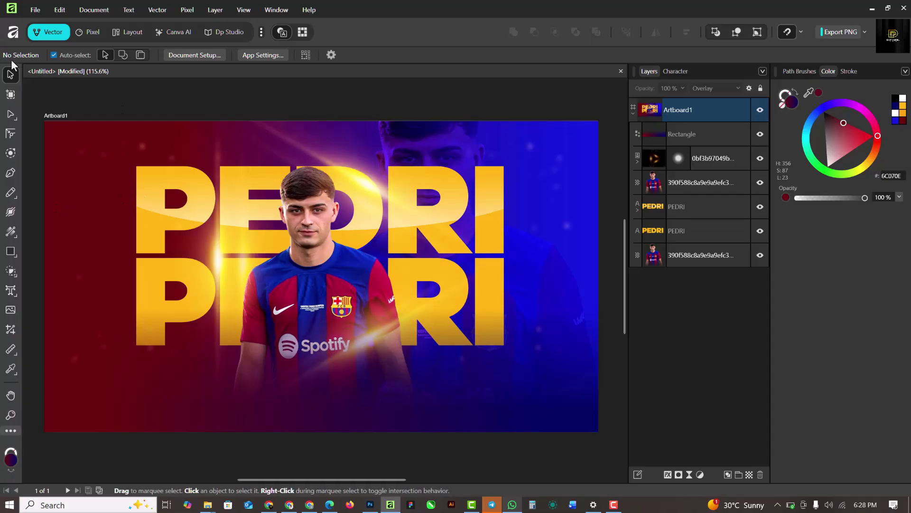
Draw a text frame just below the lower PEDRI's left half and fill it with filler text
click(14, 292)
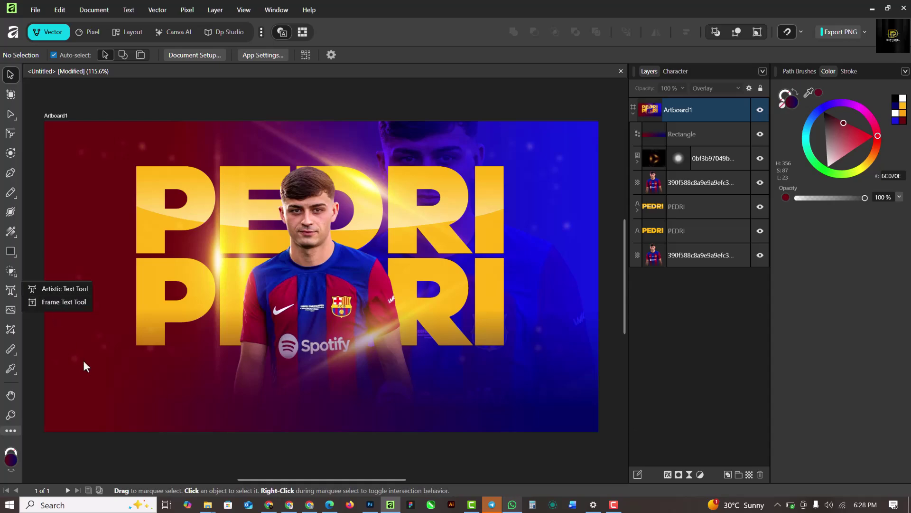
key(t)
drag(137, 356, 278, 405)
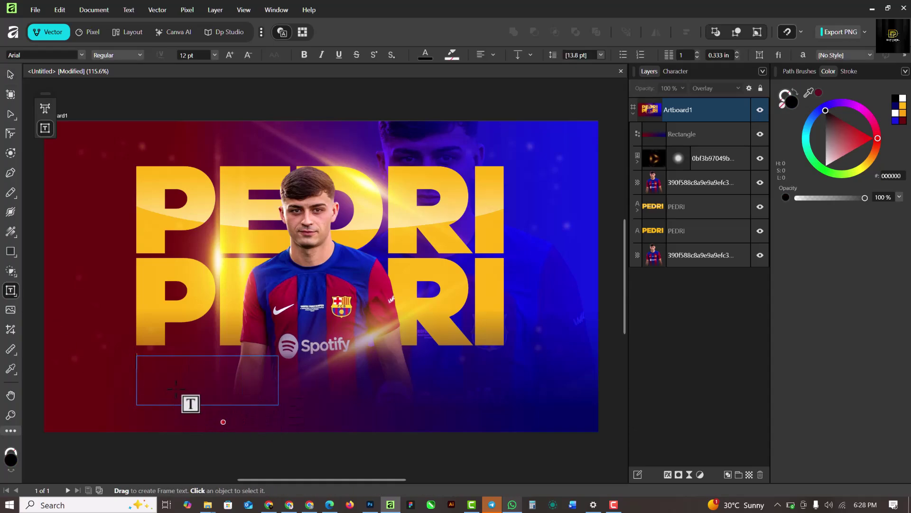
right_click(166, 367)
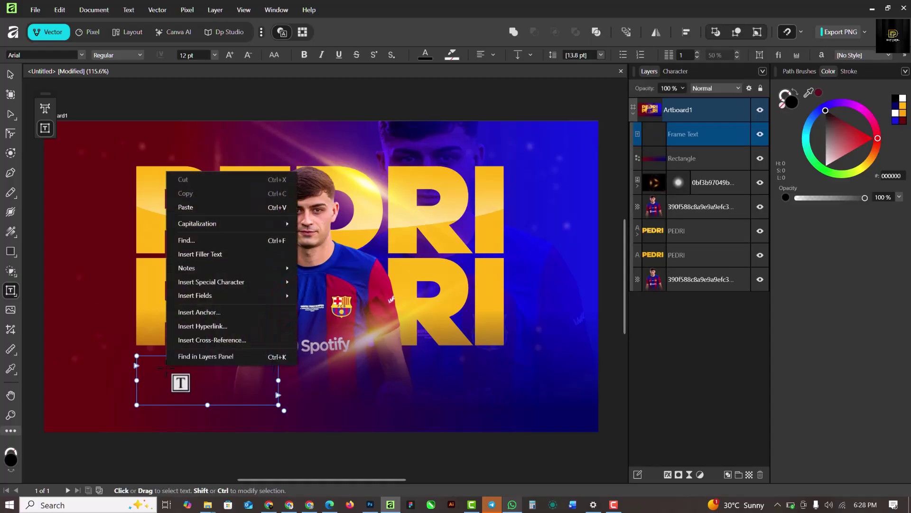
click(216, 253)
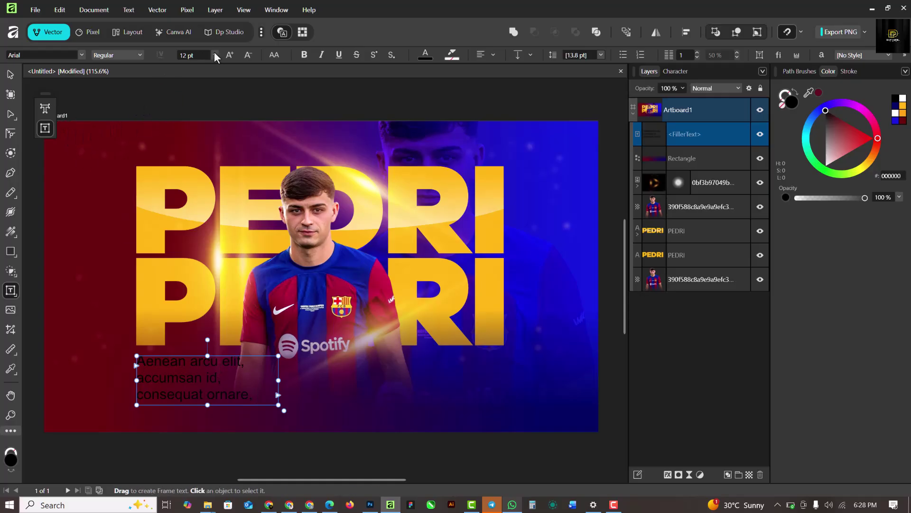
Set the font size of all the filler text to 5.8 pt
key(ctrl+a)
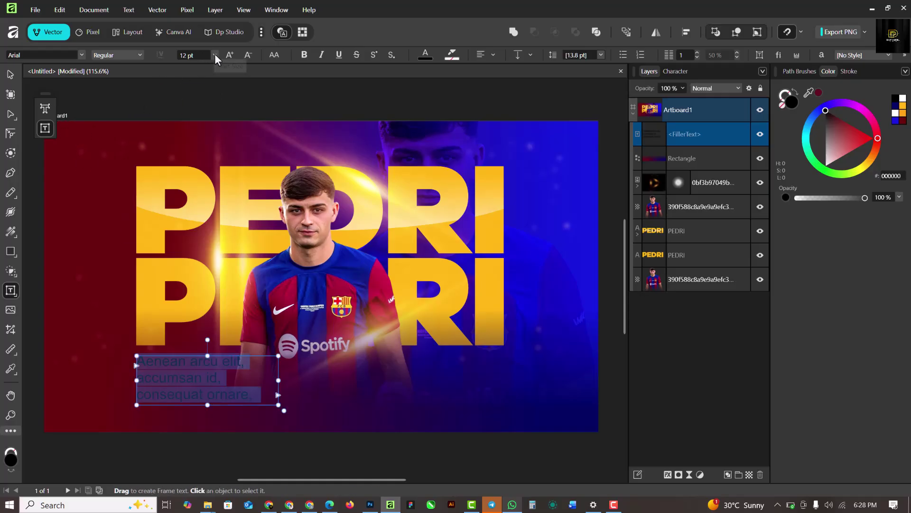
click(214, 55)
scroll(195, 82, up, 2)
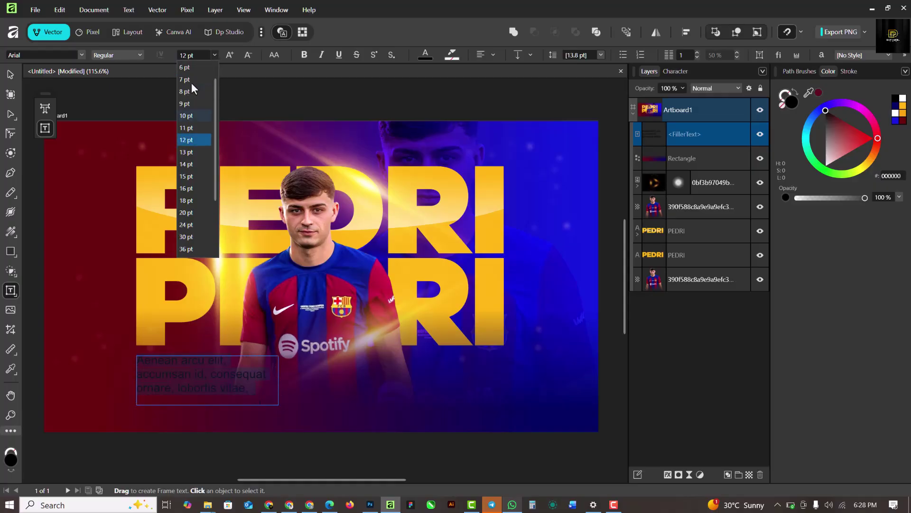
click(184, 67)
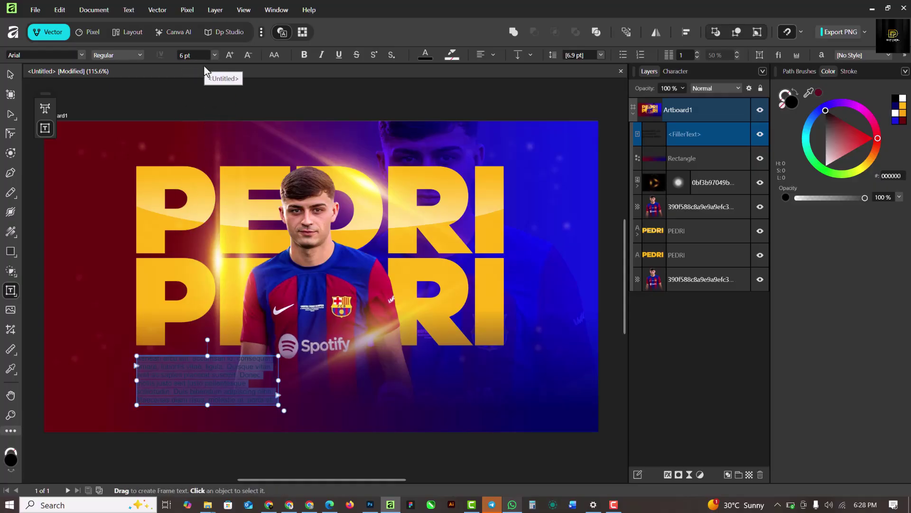
key(Down)
key(Down)
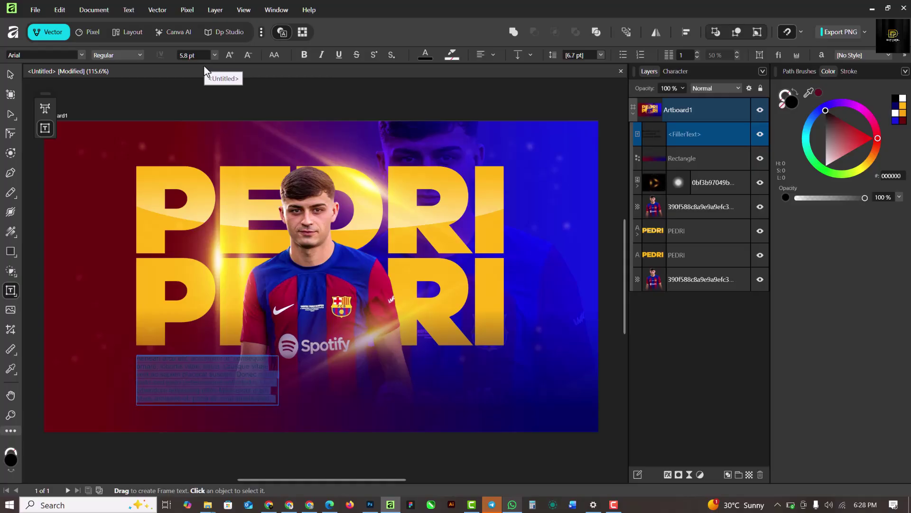
Colour the filler text frame's text white (FFFFFF)
click(11, 75)
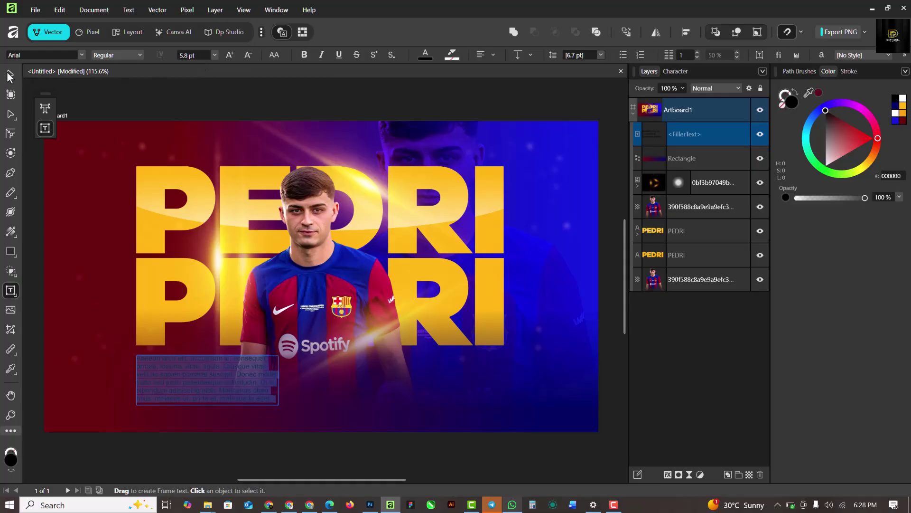
click(226, 374)
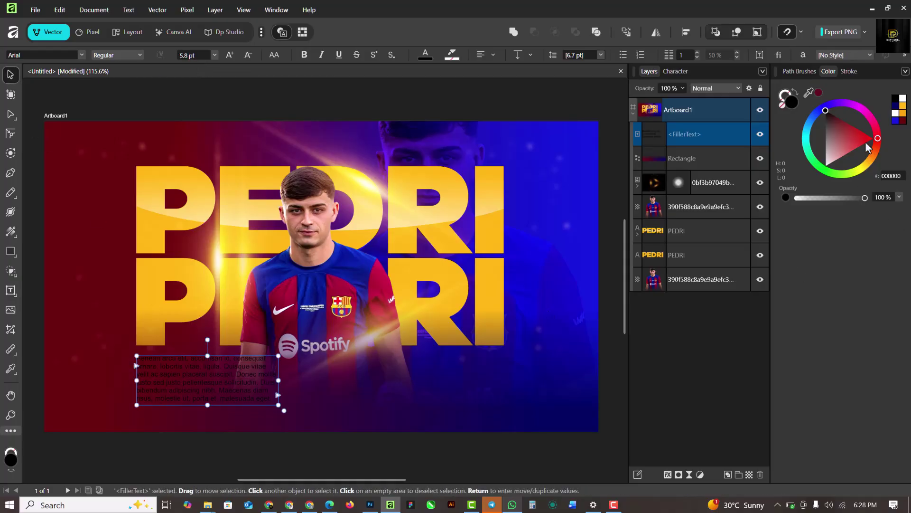
click(902, 99)
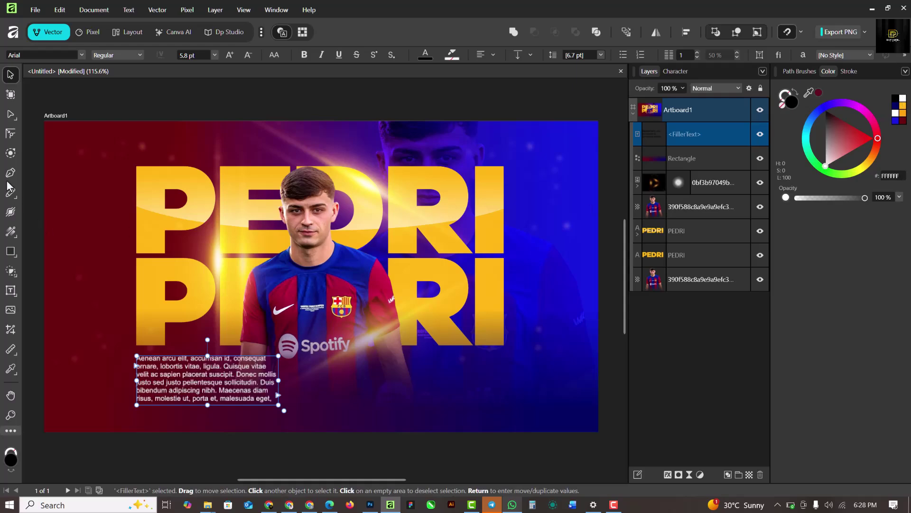
Change the filler text's font to the recently used Neuton Cursive
click(77, 55)
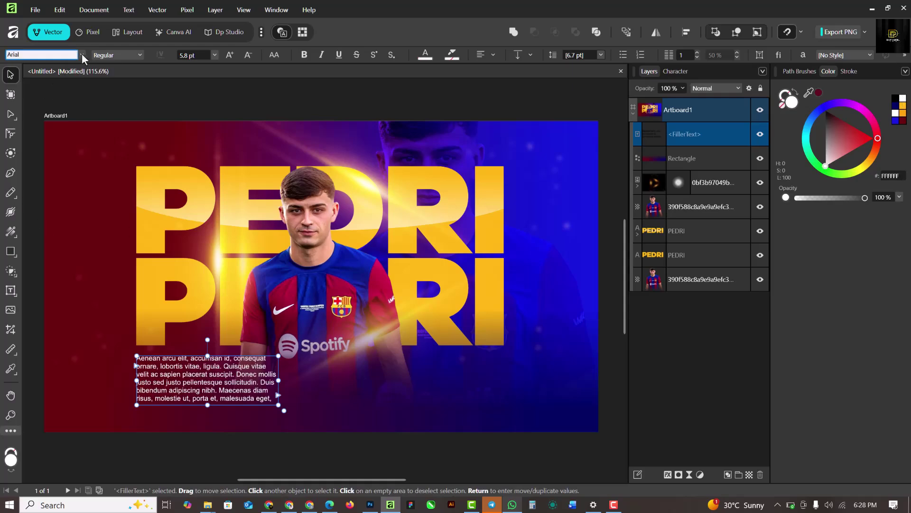
click(82, 55)
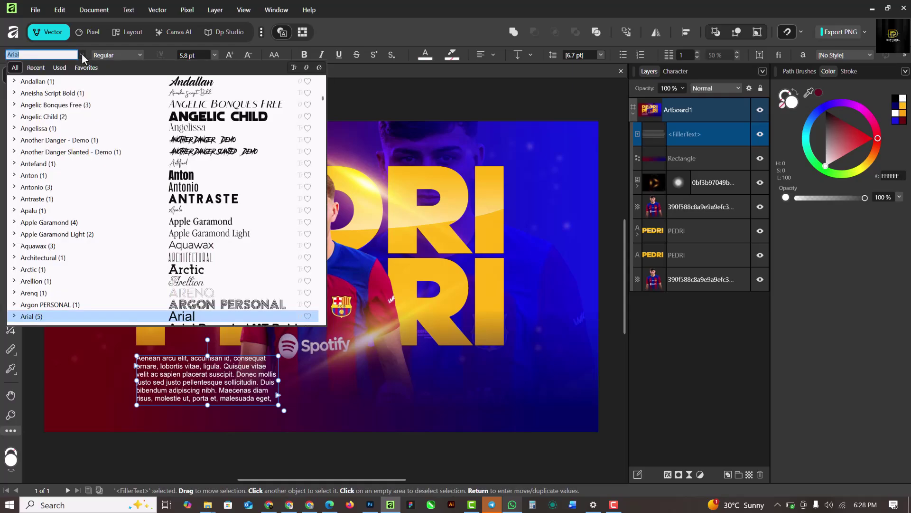
click(37, 68)
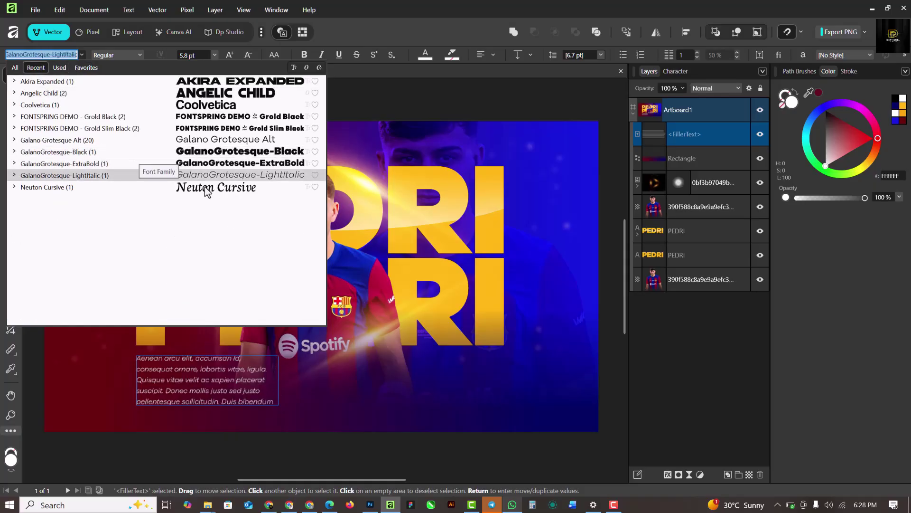
click(202, 186)
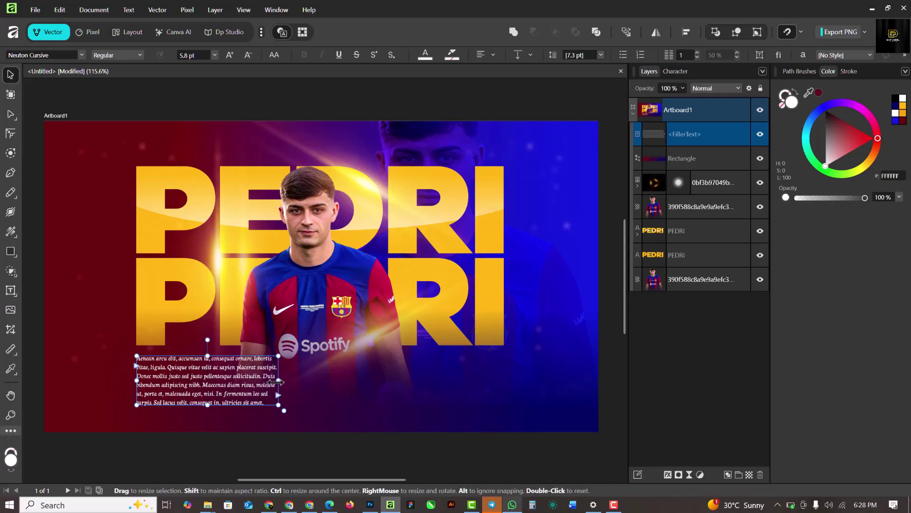
Narrow the filler text frame slightly from its right edge and deselect it
drag(278, 380, 264, 378)
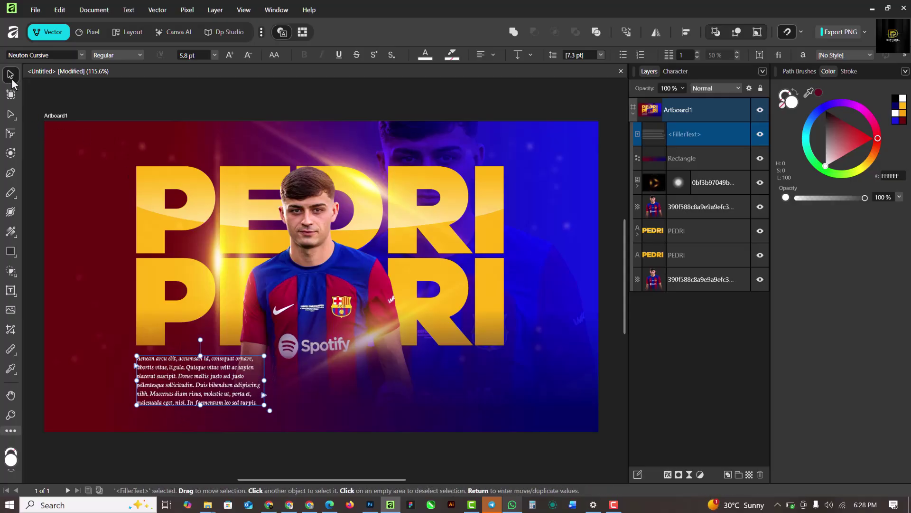
key(Escape)
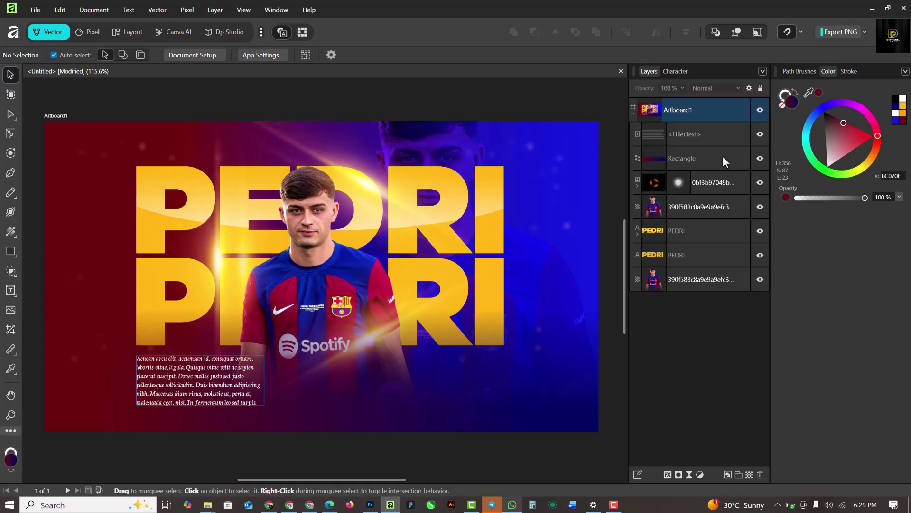
Add a Curves adjustment above the filler text, darkening the midtones with points near (0.42, 0.33) and (0.51, 0.43), and compare the design without it
click(726, 137)
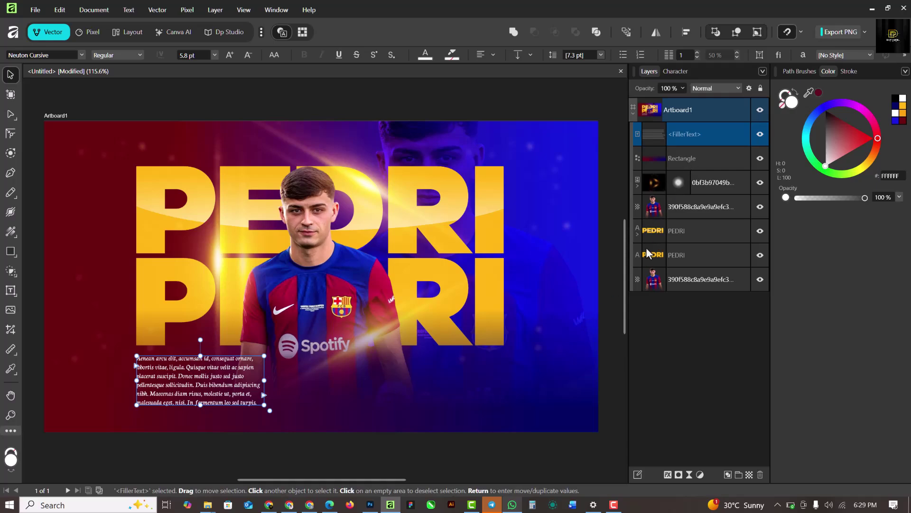
click(690, 474)
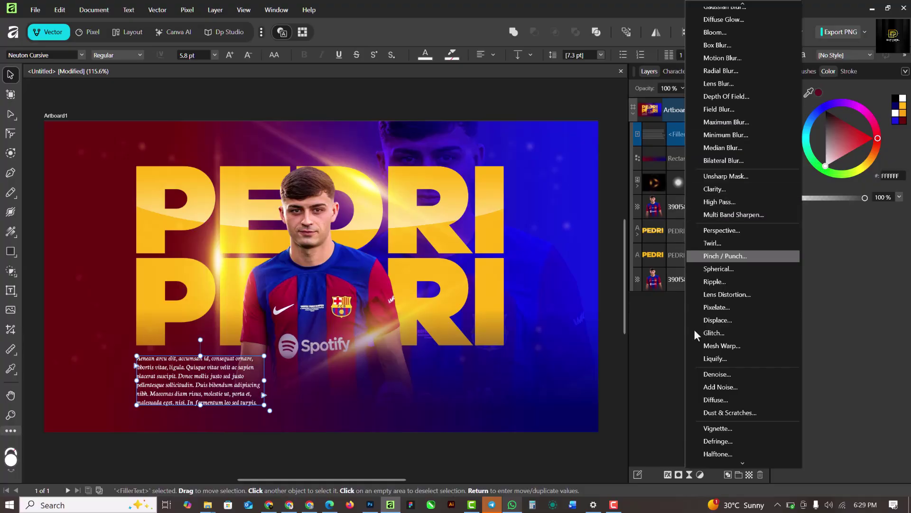
click(702, 474)
click(702, 474)
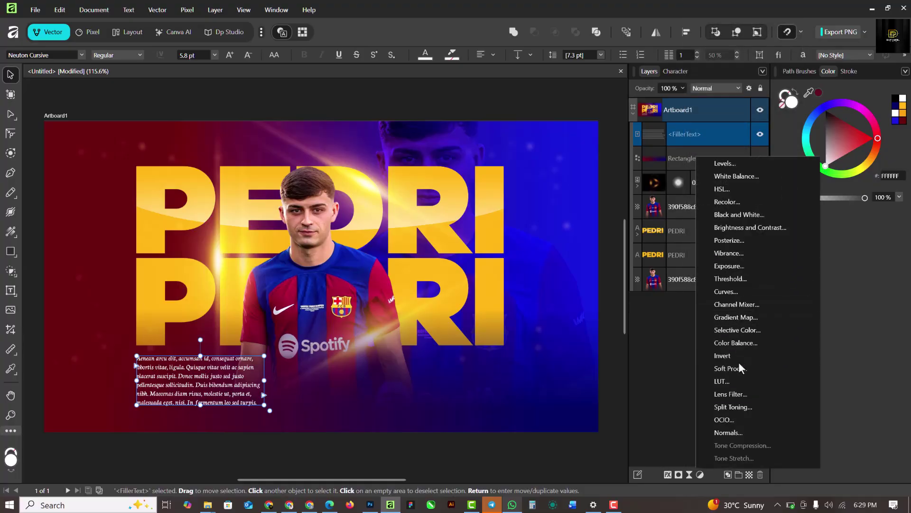
click(744, 292)
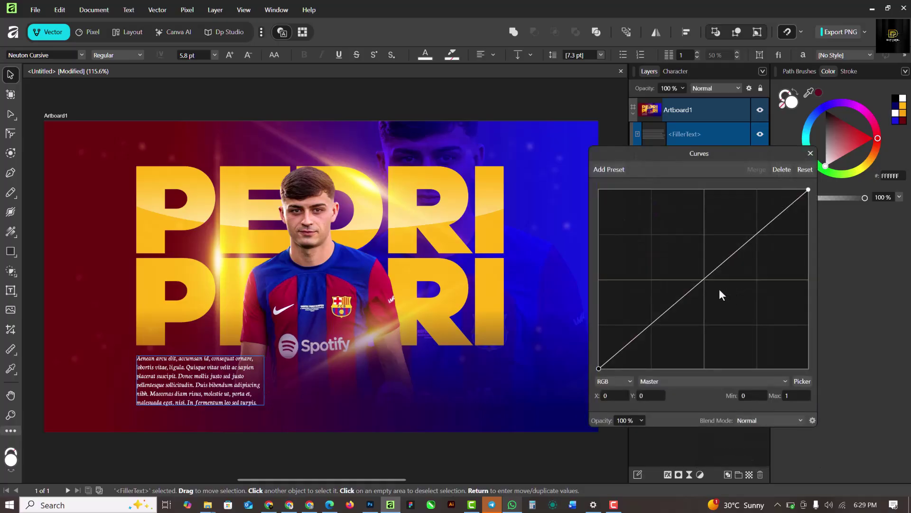
drag(705, 283, 688, 311)
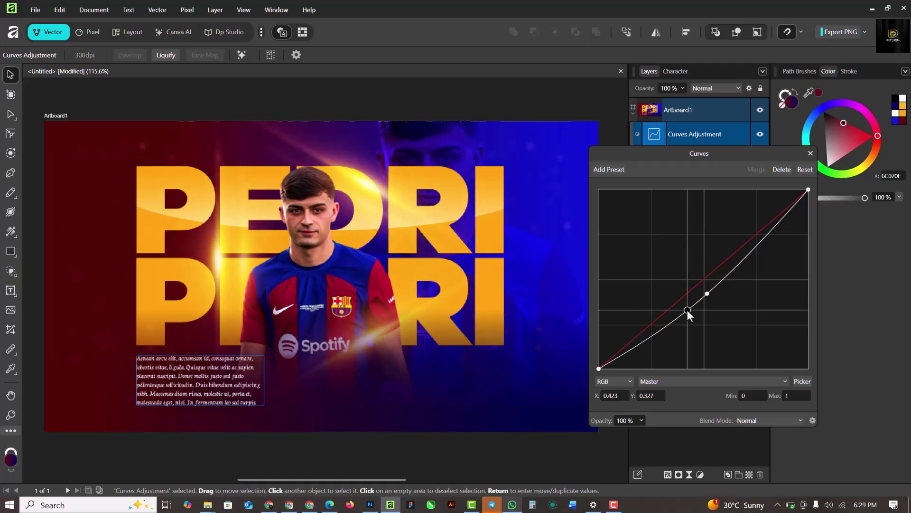
click(708, 293)
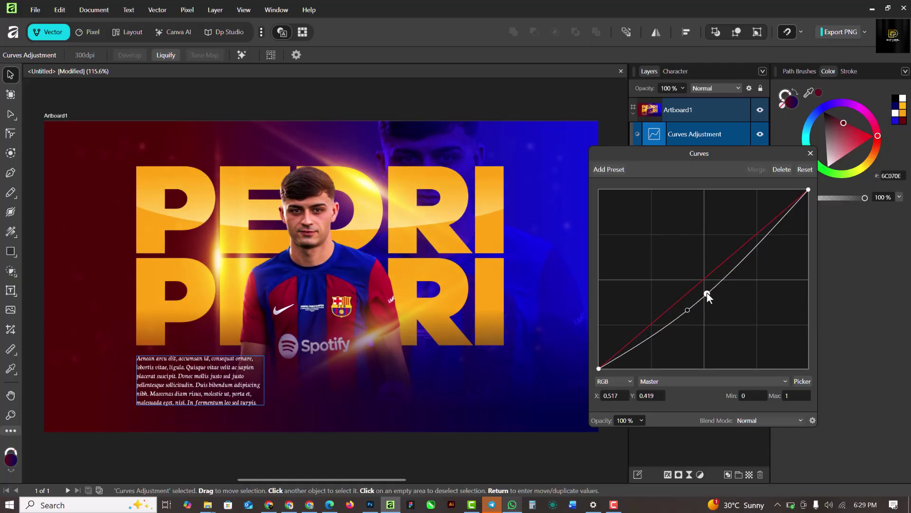
drag(707, 292, 705, 292)
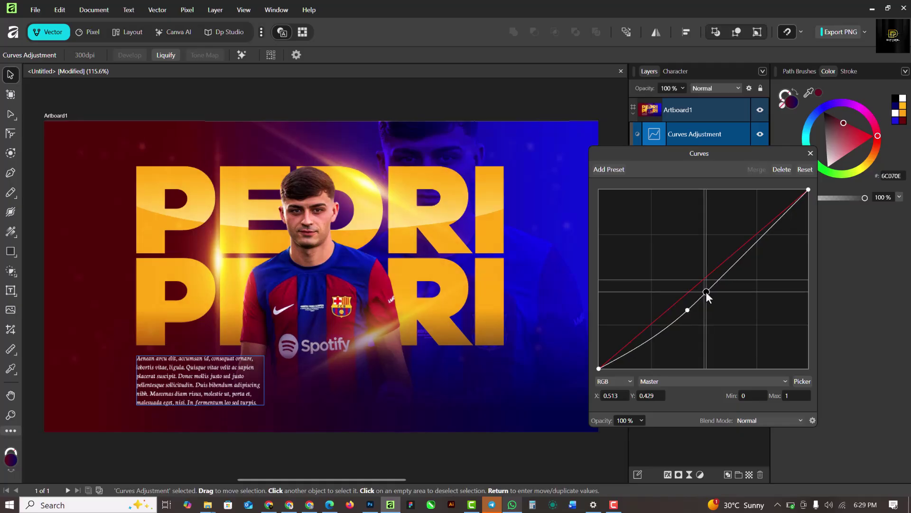
click(811, 154)
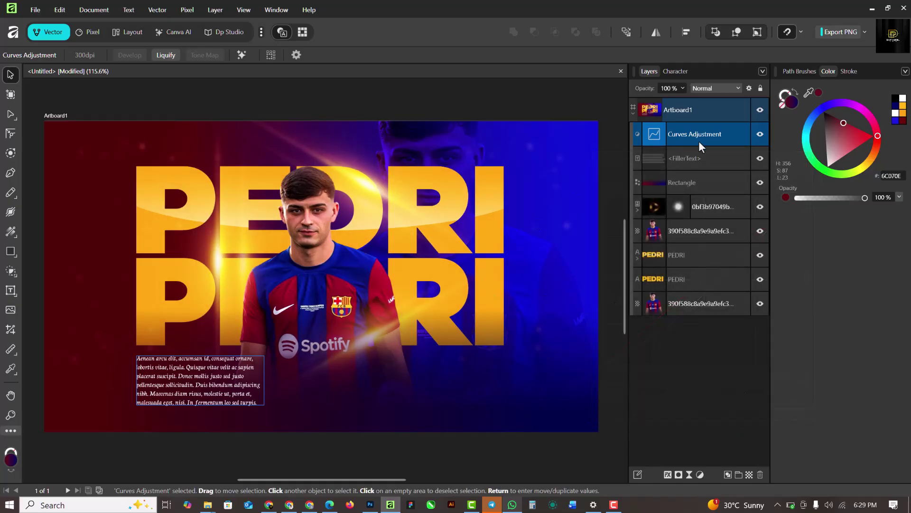
click(759, 134)
scroll(286, 173, down, 1)
scroll(287, 185, up, 2)
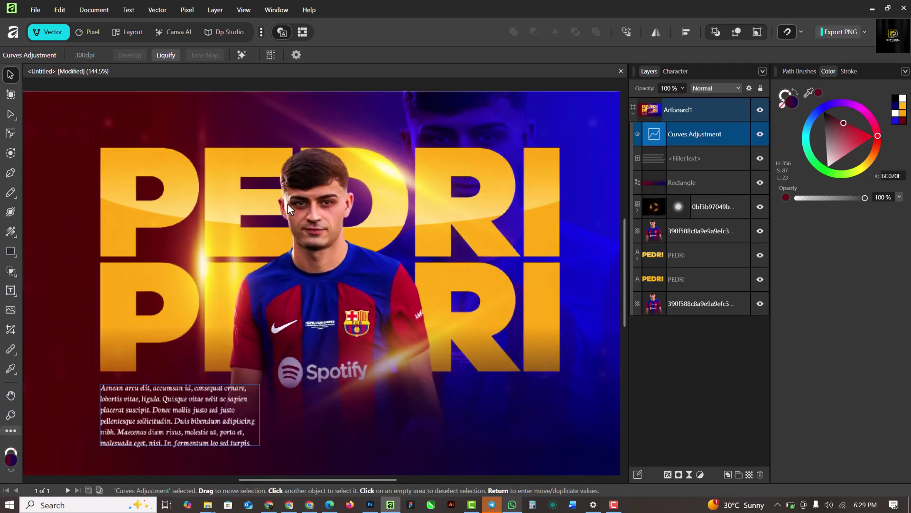
scroll(401, 160, down, 1)
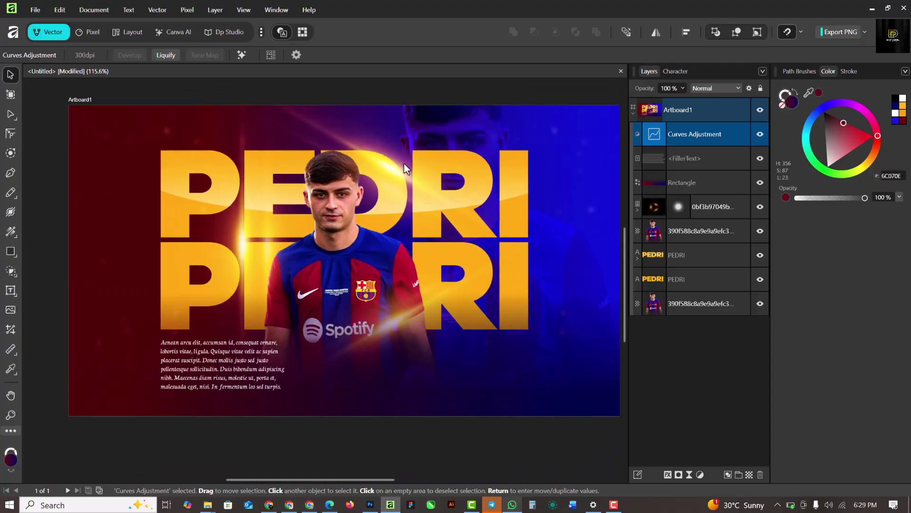
scroll(401, 161, up, 1)
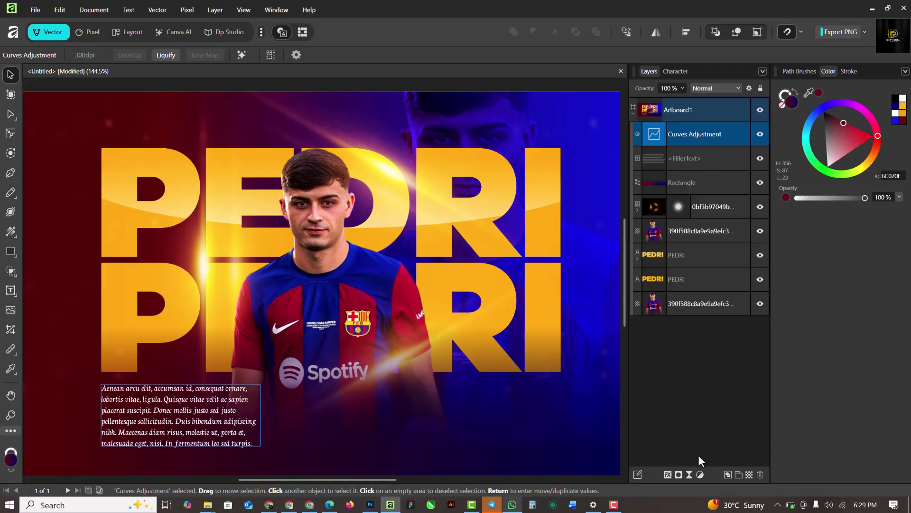
Add a mask to the Curves adjustment and set the pixel painting colour to black (000000)
key(ctrl+shift+m)
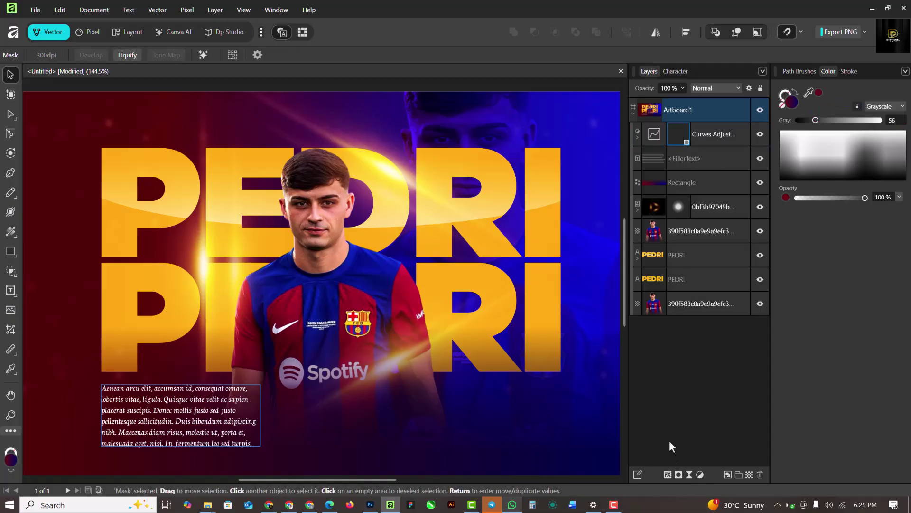
click(676, 128)
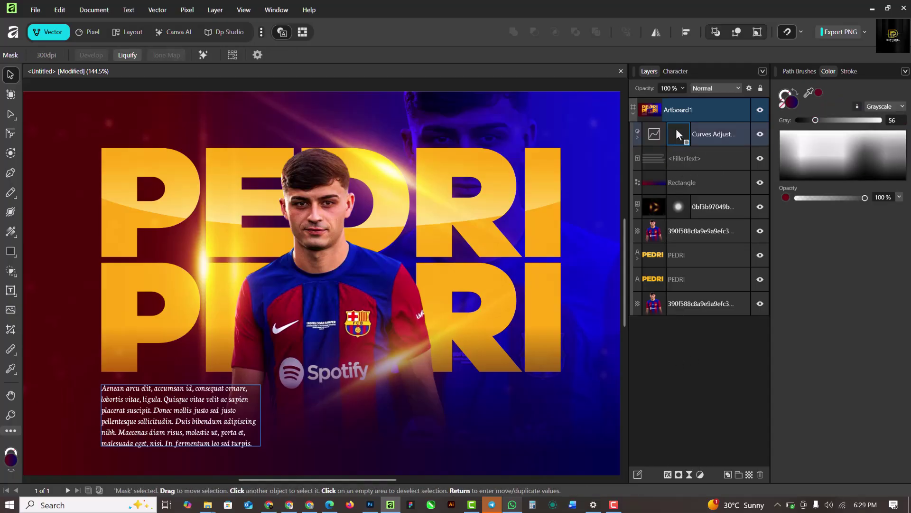
click(92, 32)
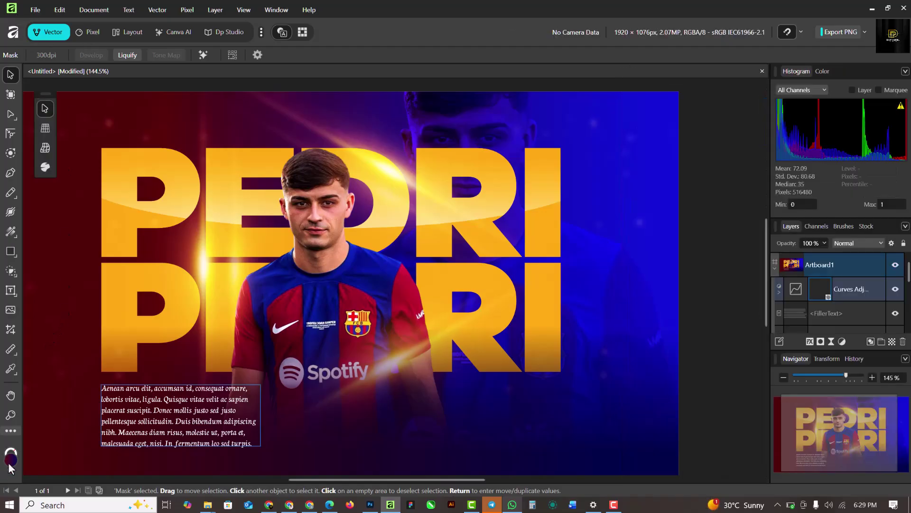
double_click(11, 441)
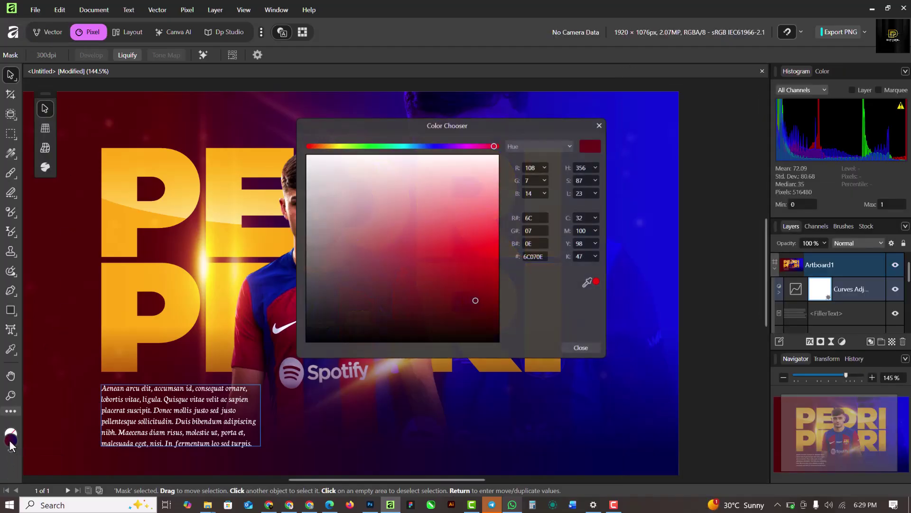
drag(472, 323, 500, 343)
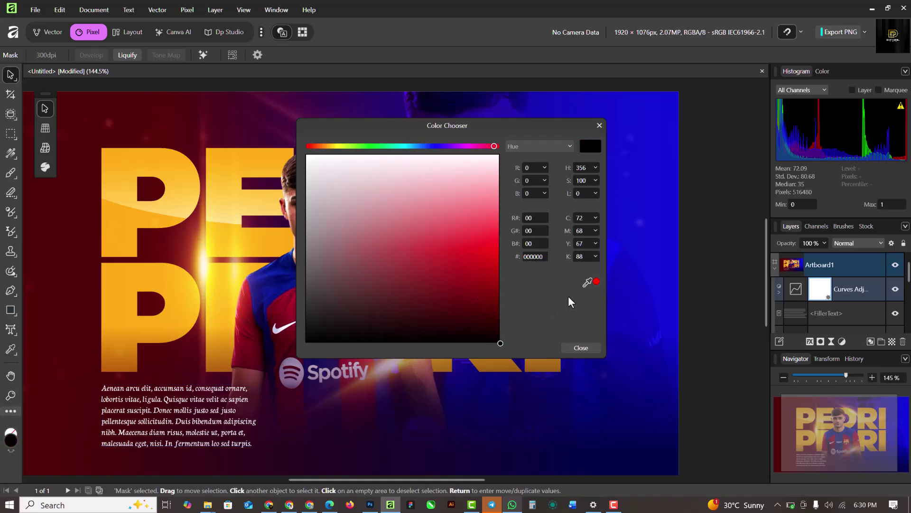
click(581, 347)
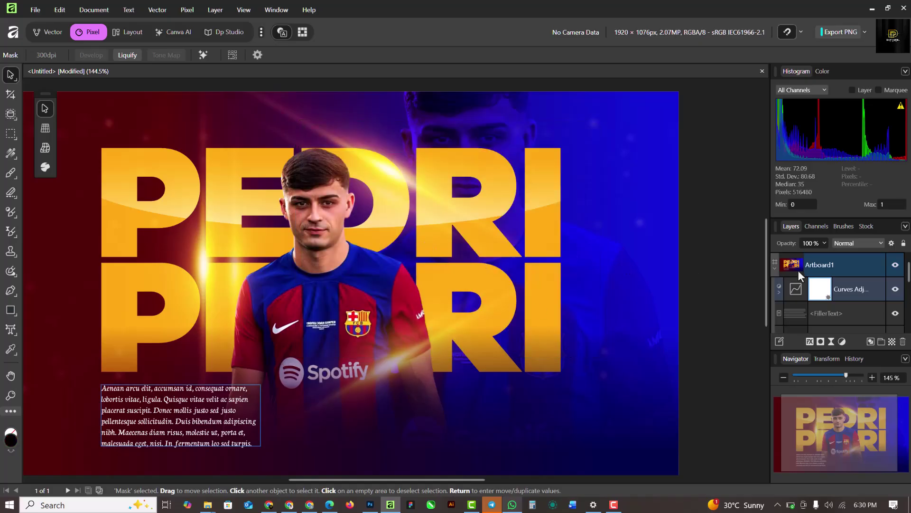
Enlarge the Paint Brush to 308 px for the Curves mask and compare the design with the adjustment hidden and shown
click(11, 175)
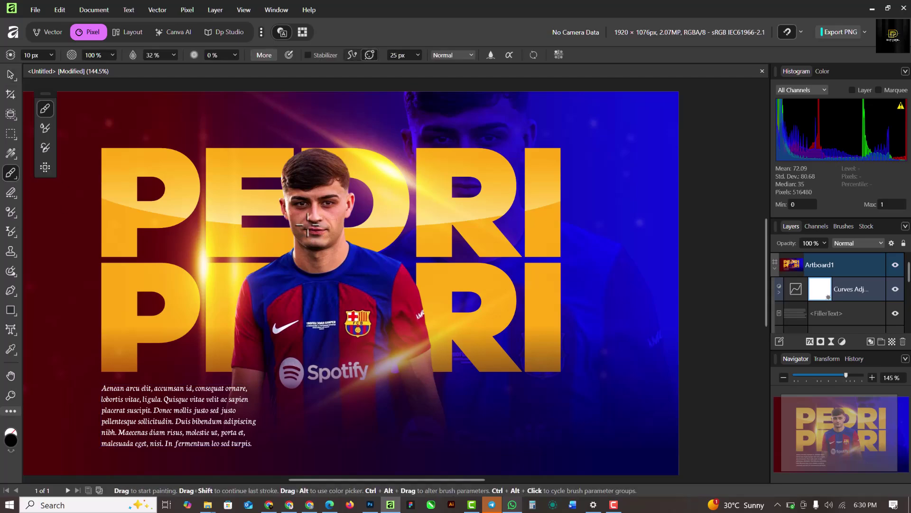
key(bracketleft)
key(bracketright)
key(bracketright)
key(bracketright)
key(bracketright)
key(bracketright)
key(bracketright)
key(bracketright)
key(bracketright)
key(bracketright)
key(bracketright)
key(bracketright)
key(bracketright)
key(bracketright)
key(bracketright)
key(bracketright)
key(bracketright)
key(bracketright)
key(bracketright)
key(bracketright)
key(bracketright)
key(bracketright)
key(bracketright)
key(bracketright)
key(bracketright)
key(bracketright)
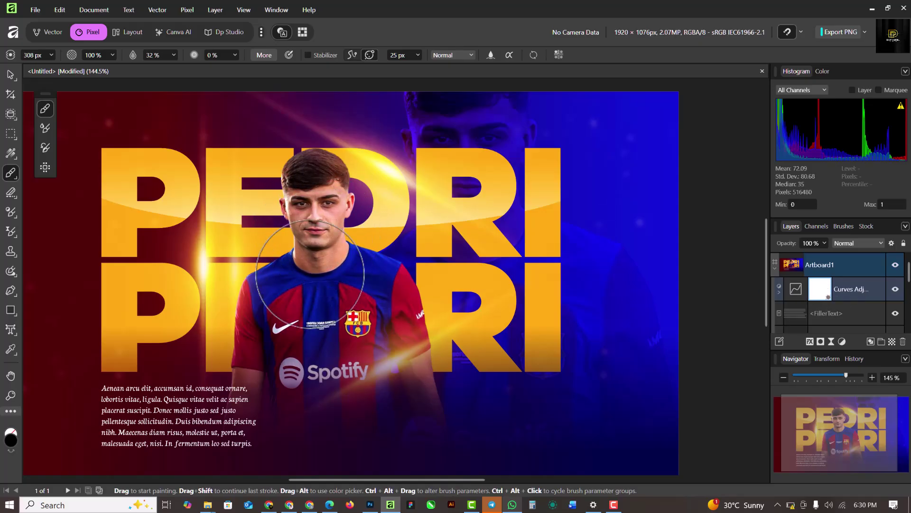
scroll(275, 181, down, 2)
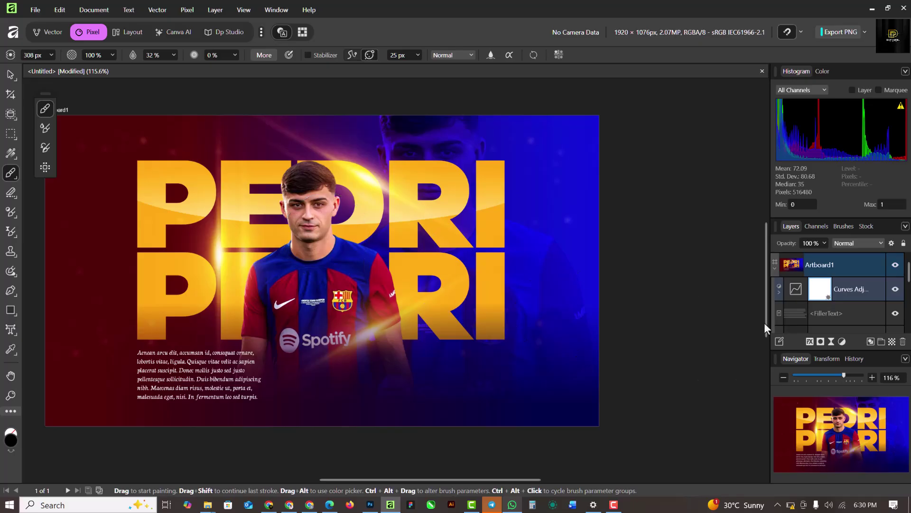
click(895, 291)
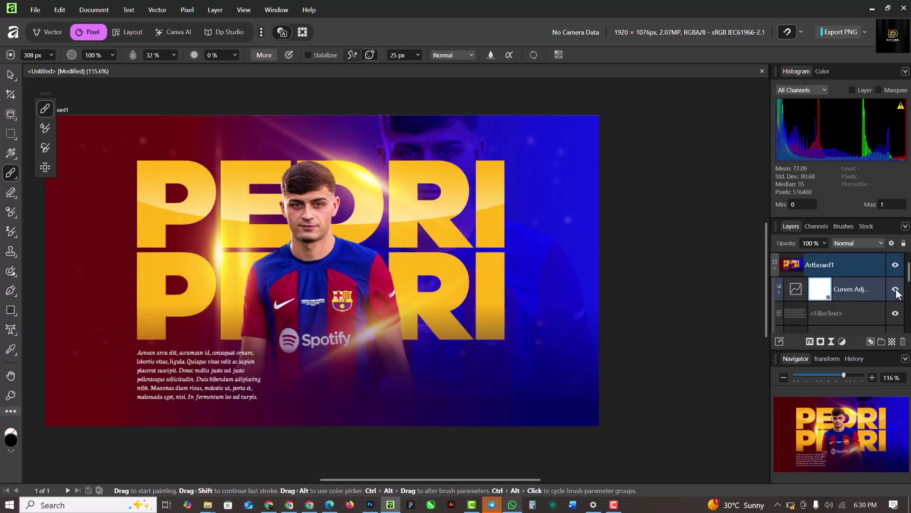
click(896, 289)
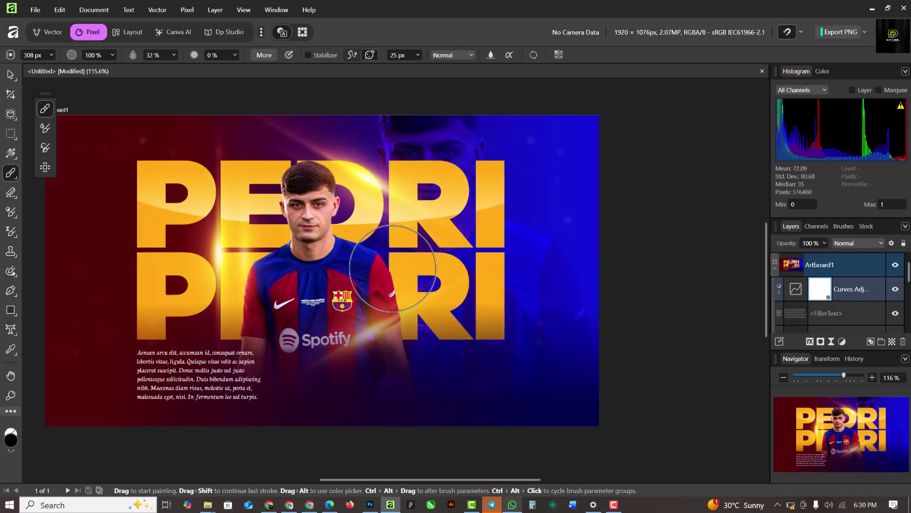
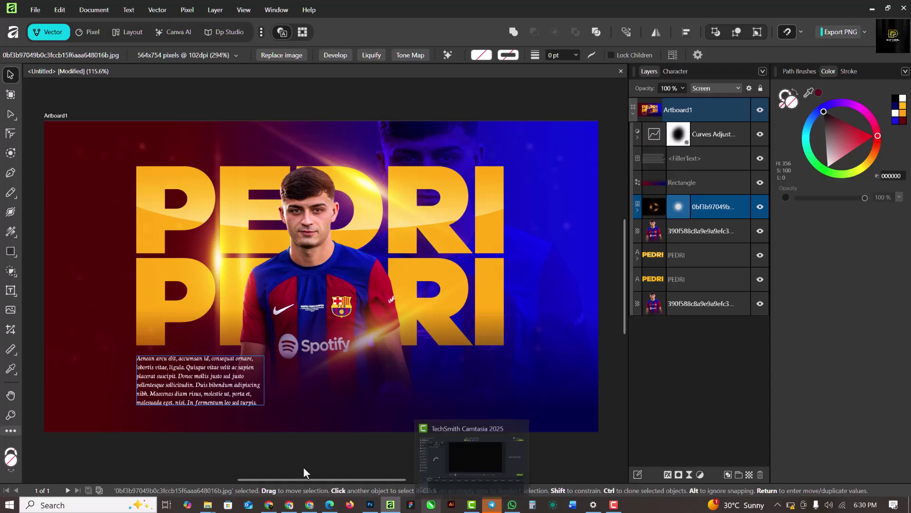
Switch to File Explorer and place the texture image 419862f30d693d176f7db650f7730a14 from PREMIUM BACKGROUNDS > NYLON onto the artboard
mouse_move(211, 508)
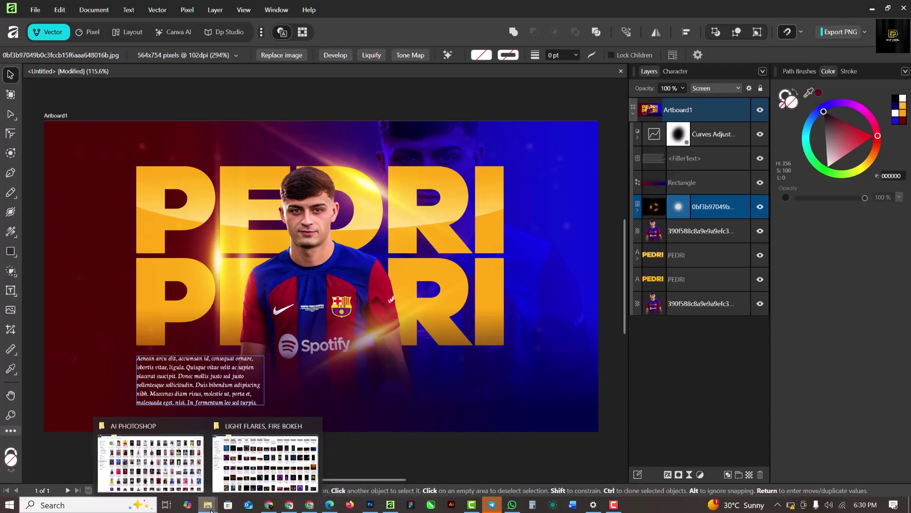
click(264, 465)
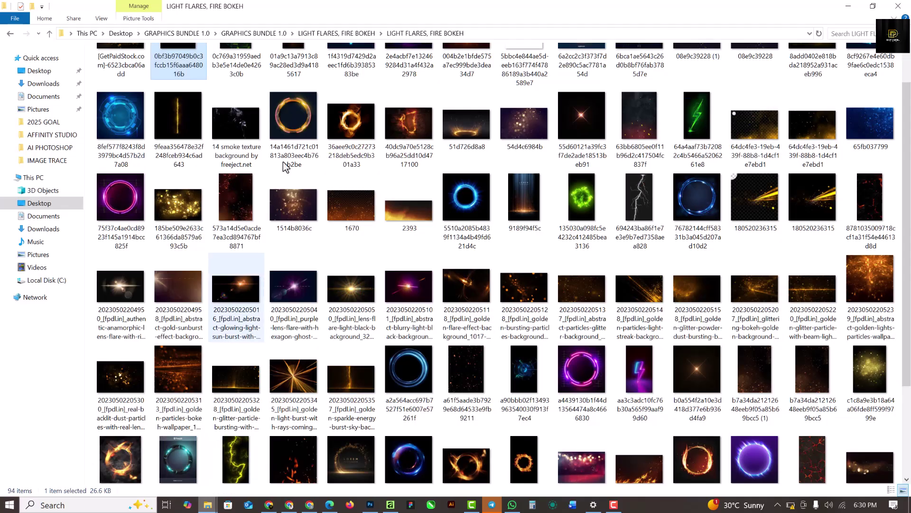
click(249, 34)
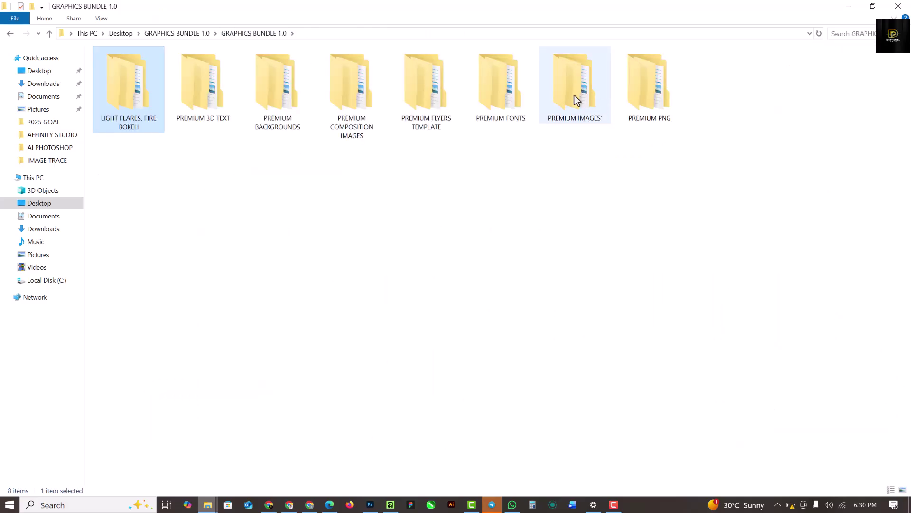
click(290, 102)
double_click(290, 101)
click(114, 87)
double_click(114, 87)
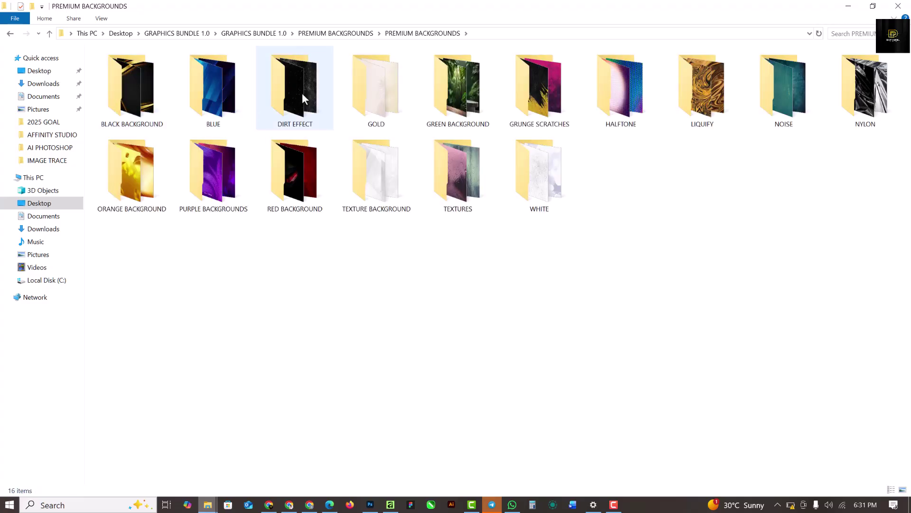
click(887, 97)
double_click(869, 98)
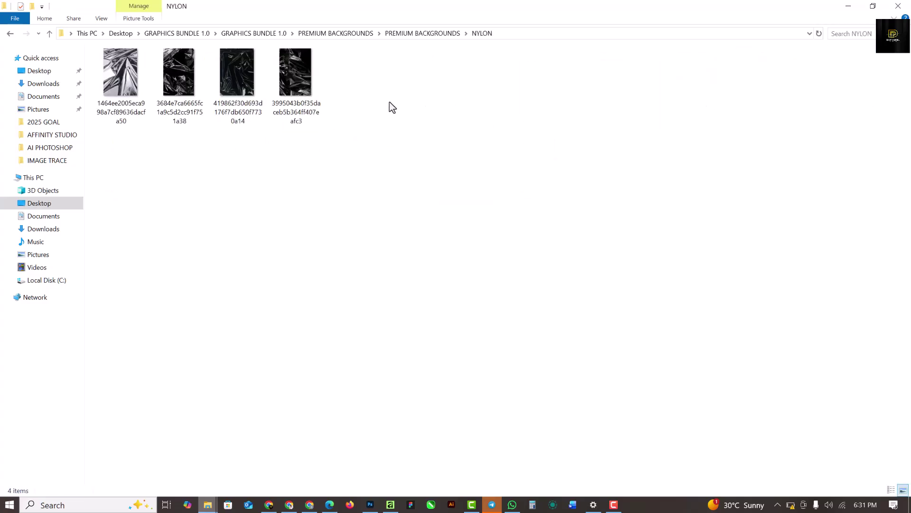
click(242, 77)
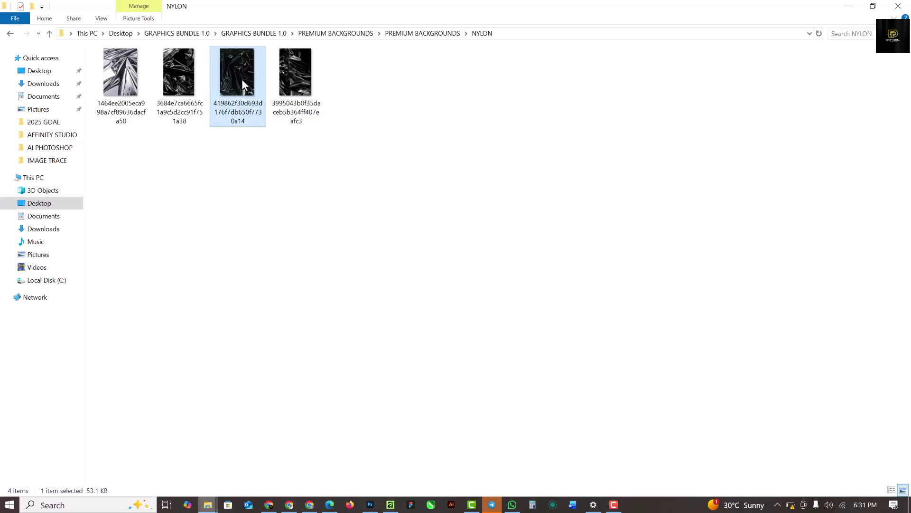
drag(239, 75, 372, 135)
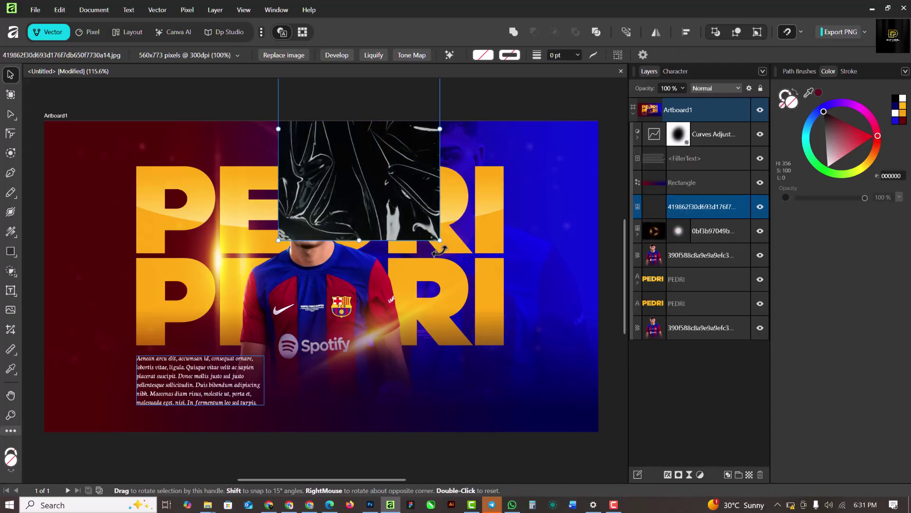
Rotate the nylon texture 90° to landscape, align it with the artboard's upper-left corner and enlarge it to cover the whole artboard
drag(444, 245, 427, 237)
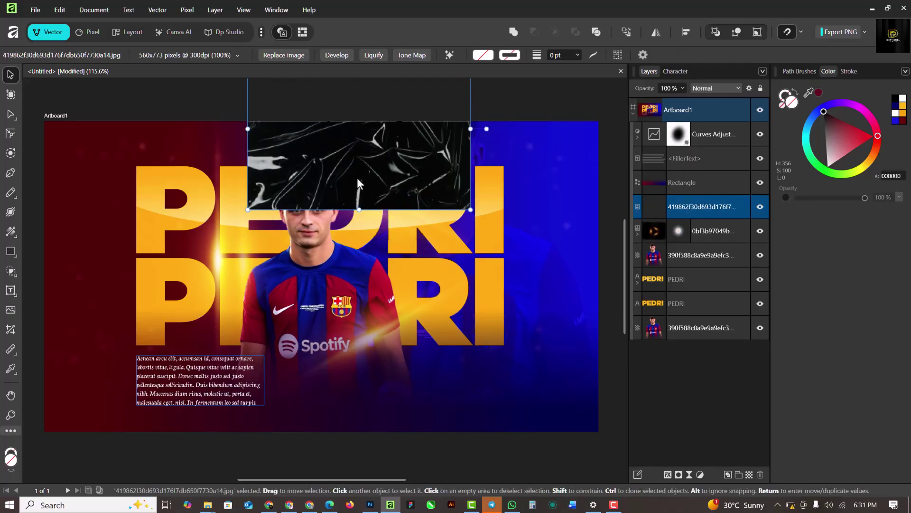
drag(357, 178, 166, 221)
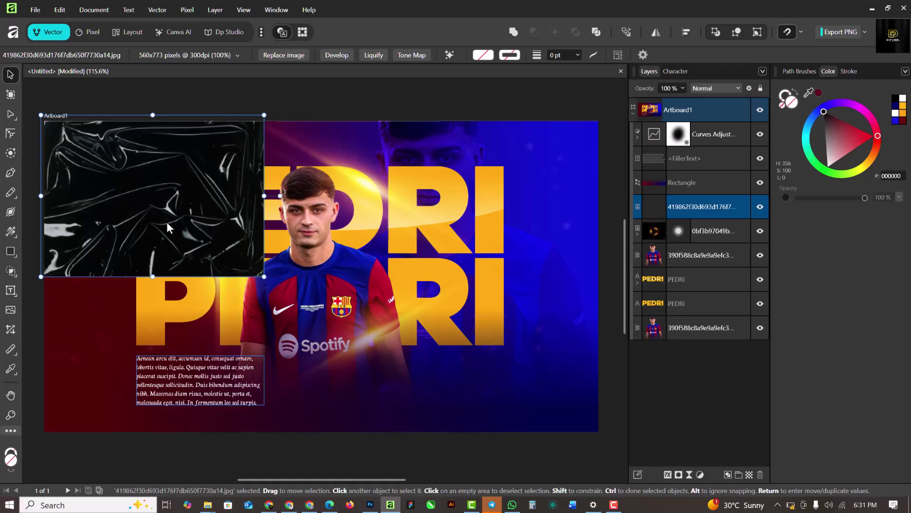
scroll(166, 222, down, 1)
drag(244, 265, 559, 409)
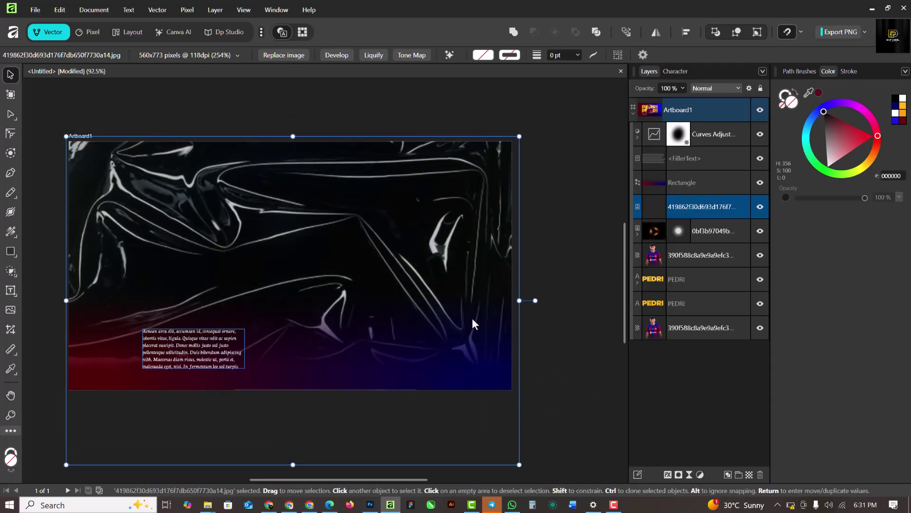
Bend the nylon texture's source layer blend range with points at 32.7% in, 47.6% out and 70.5% in, 45.7% out
key(Return)
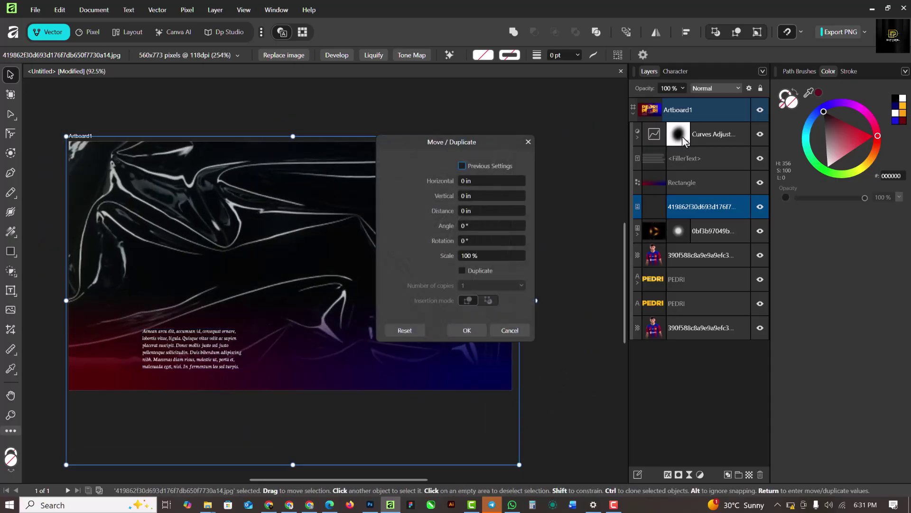
click(525, 138)
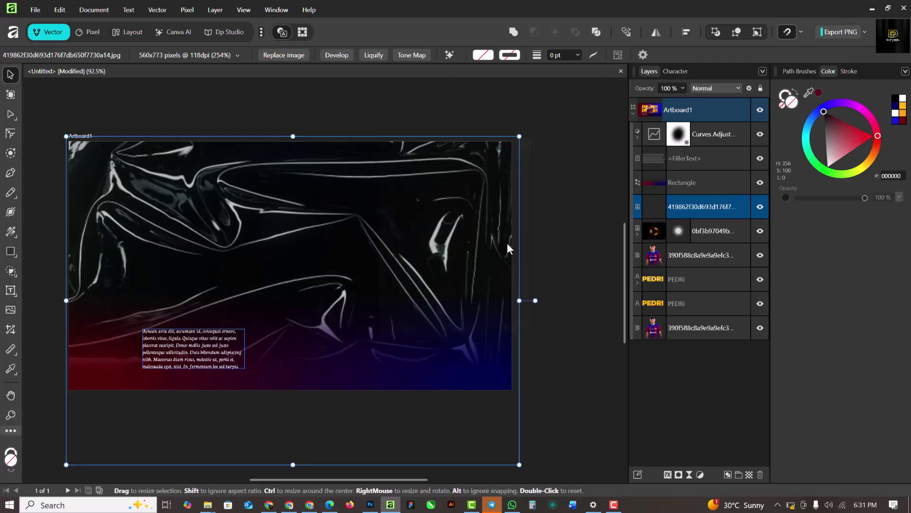
click(749, 88)
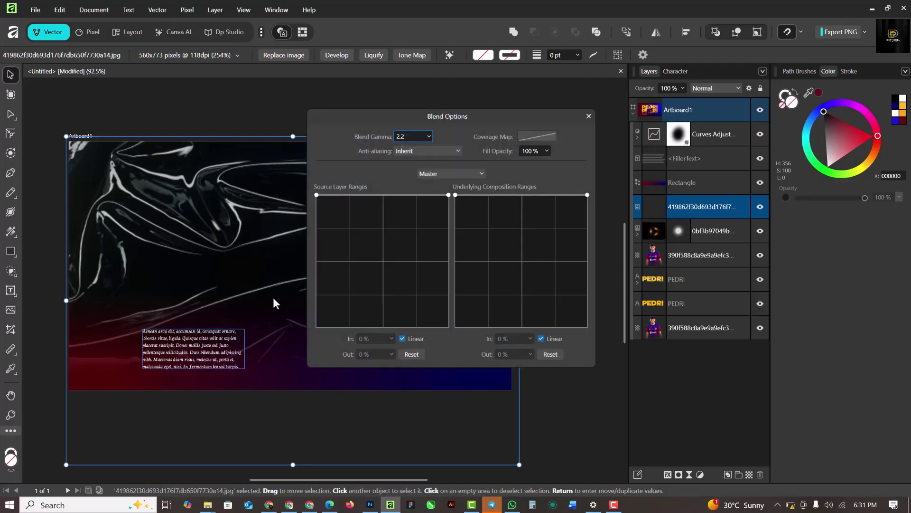
click(369, 195)
click(371, 237)
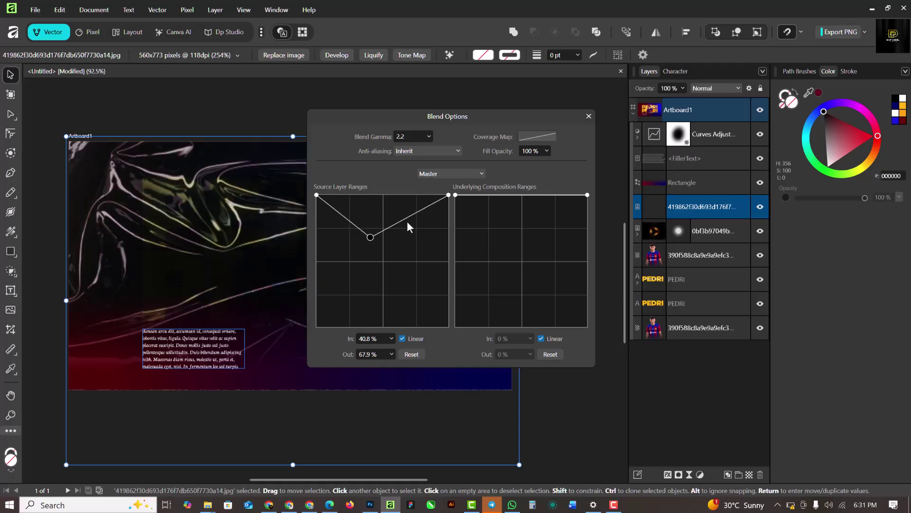
drag(407, 224, 409, 266)
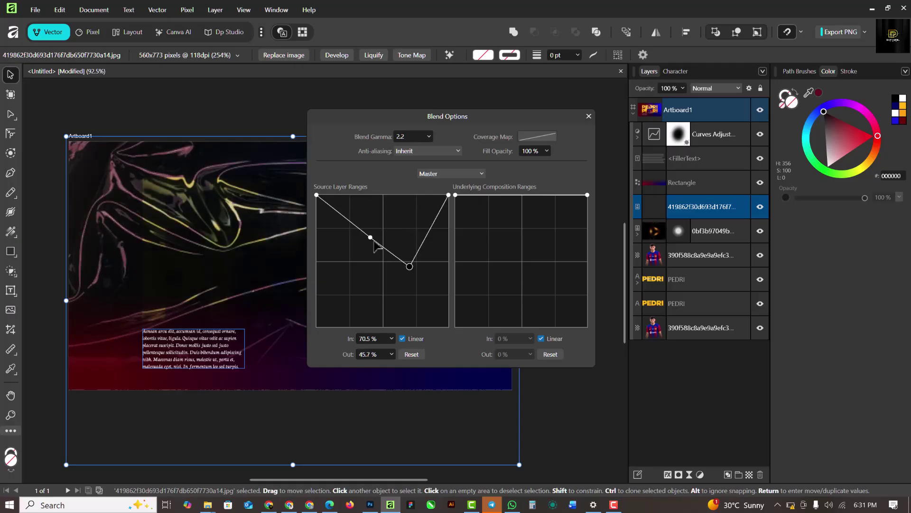
drag(370, 238, 360, 264)
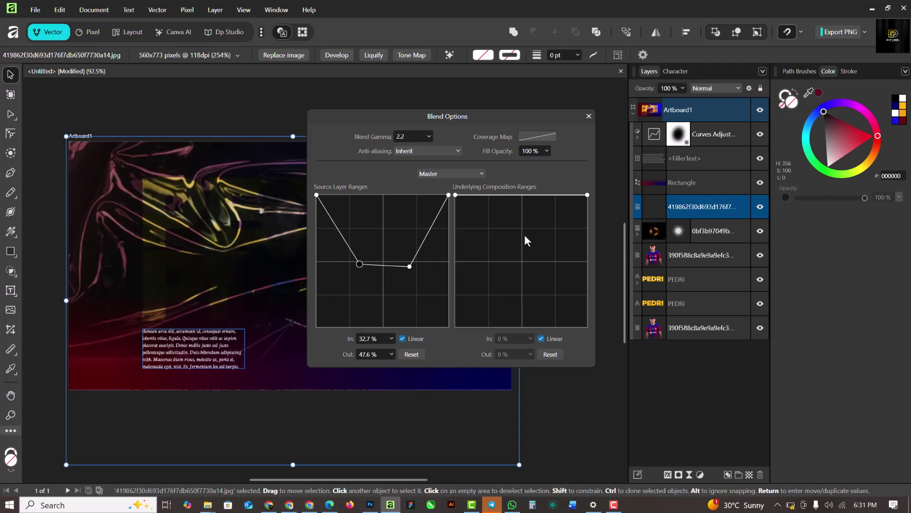
Shape the texture's underlying composition range with a lowered shadow point and points at 55.9% in, 53.8% out and 90.5% in, 37.6% out
click(527, 195)
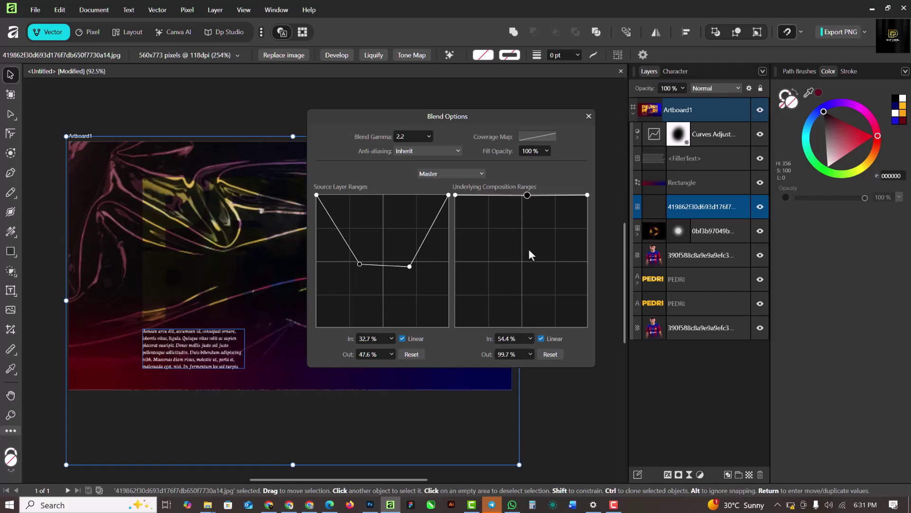
drag(526, 197, 529, 263)
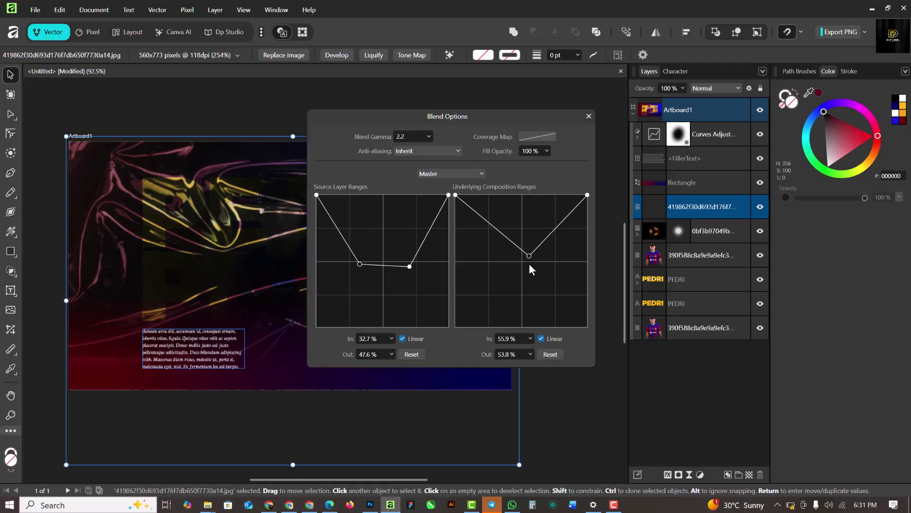
click(499, 232)
drag(499, 232, 490, 275)
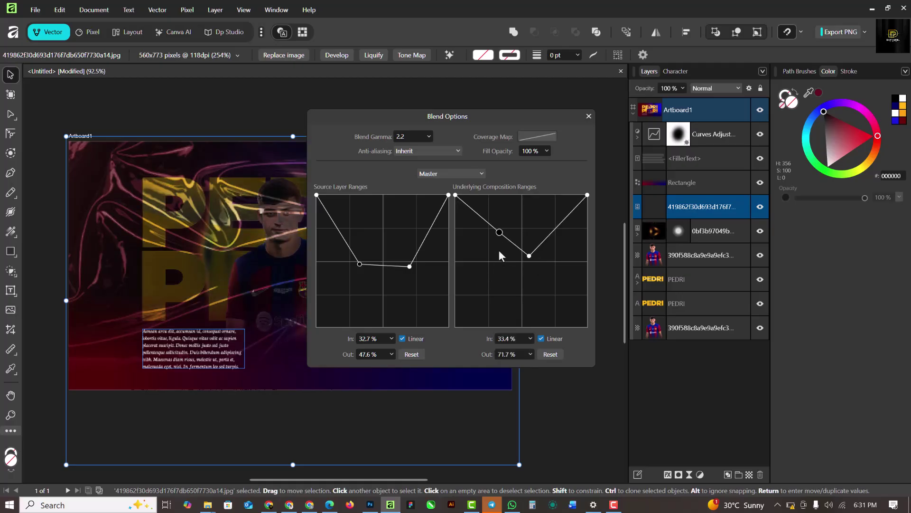
click(559, 226)
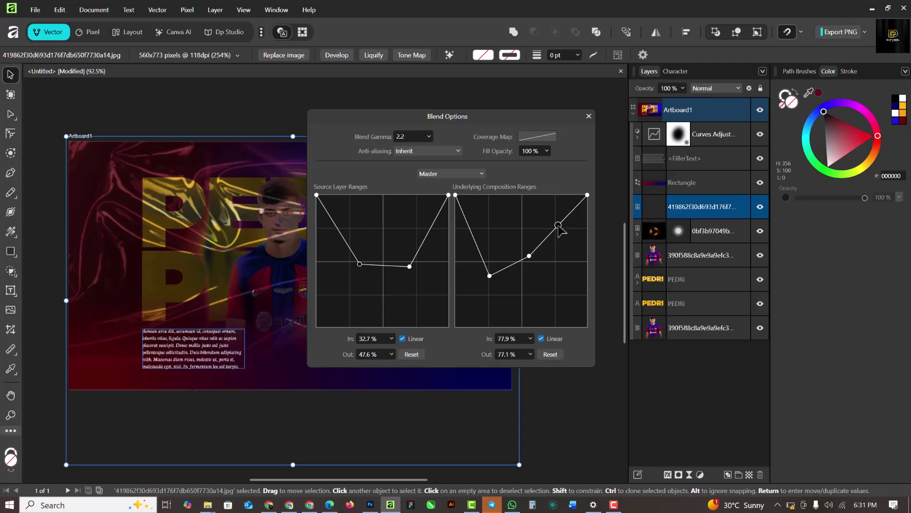
drag(559, 226, 575, 278)
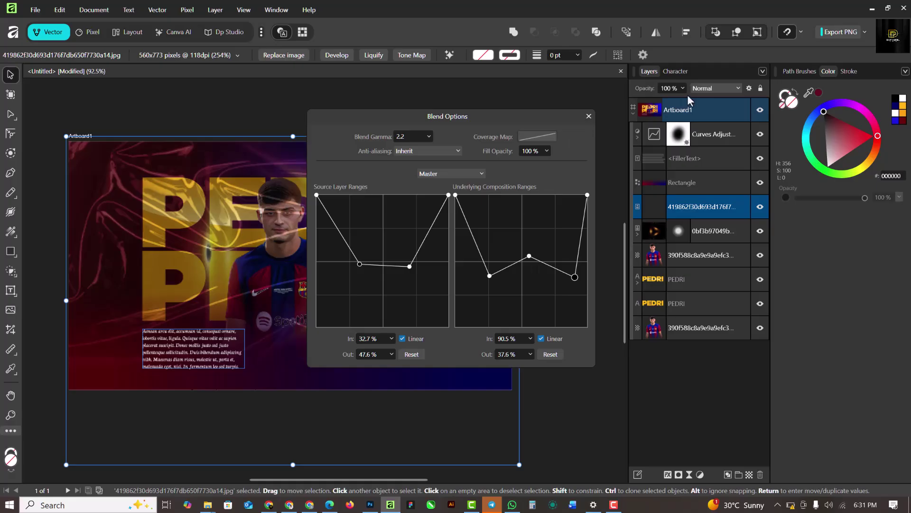
click(588, 116)
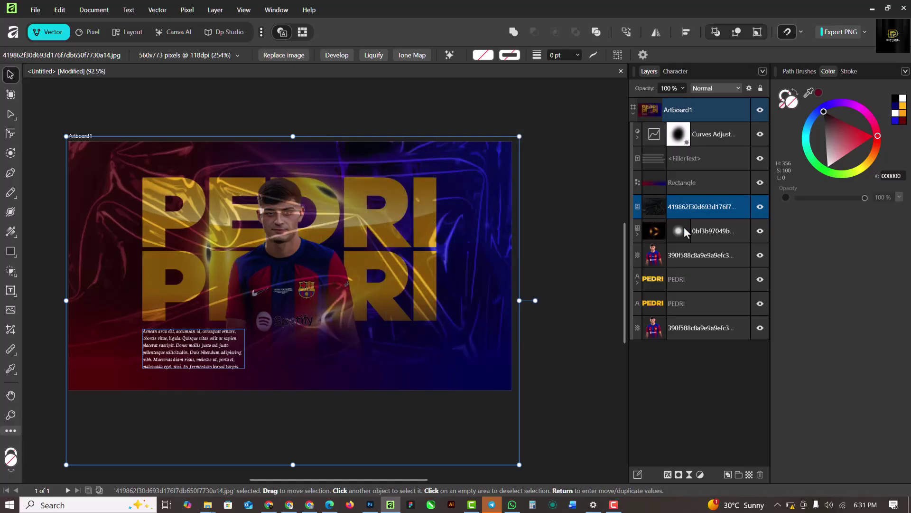
Set the nylon texture's blend mode to Screen and enlarge it upward and sideways beyond the artboard
click(716, 89)
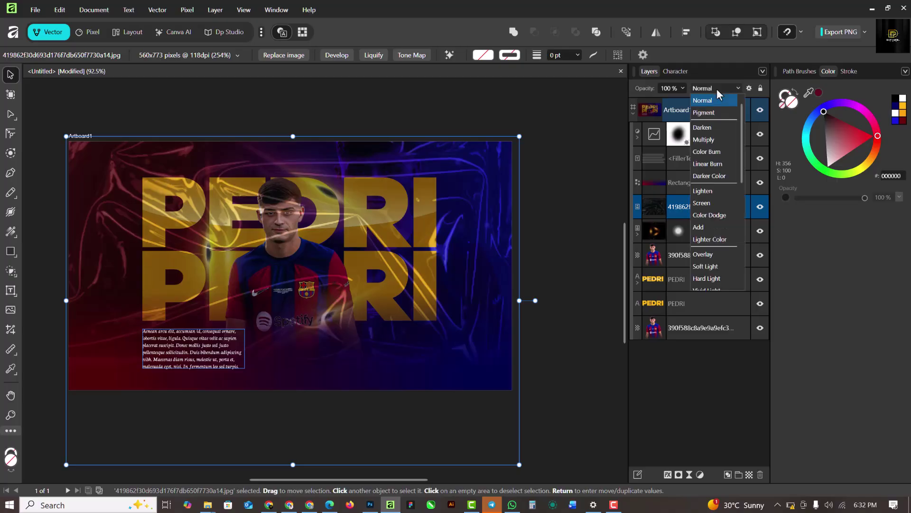
click(711, 203)
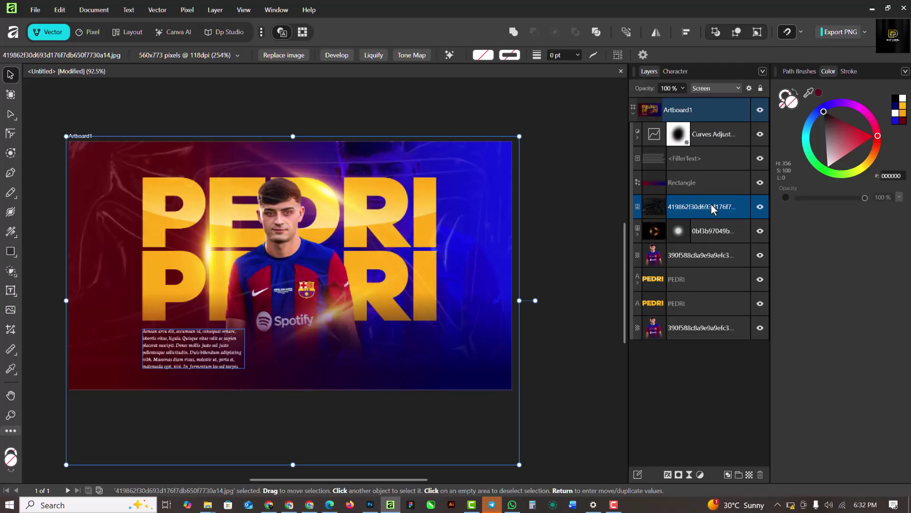
scroll(273, 223, up, 1)
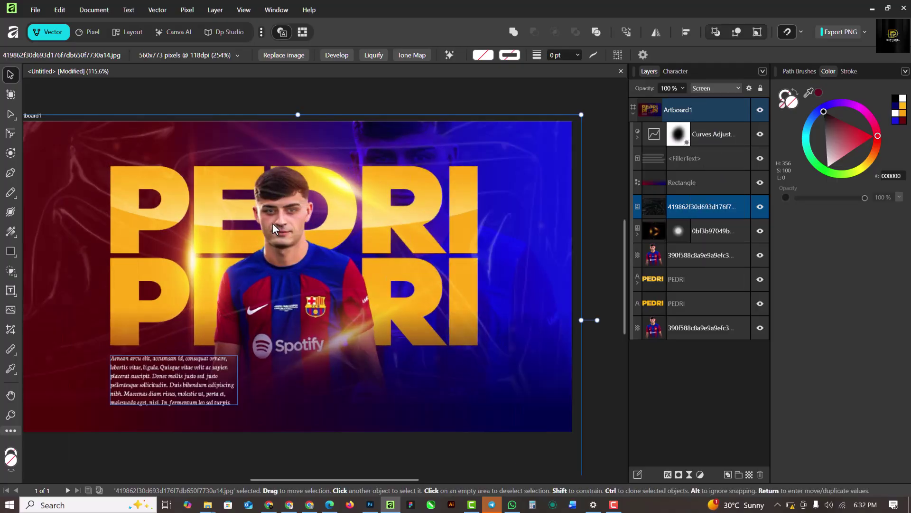
scroll(273, 223, up, 1)
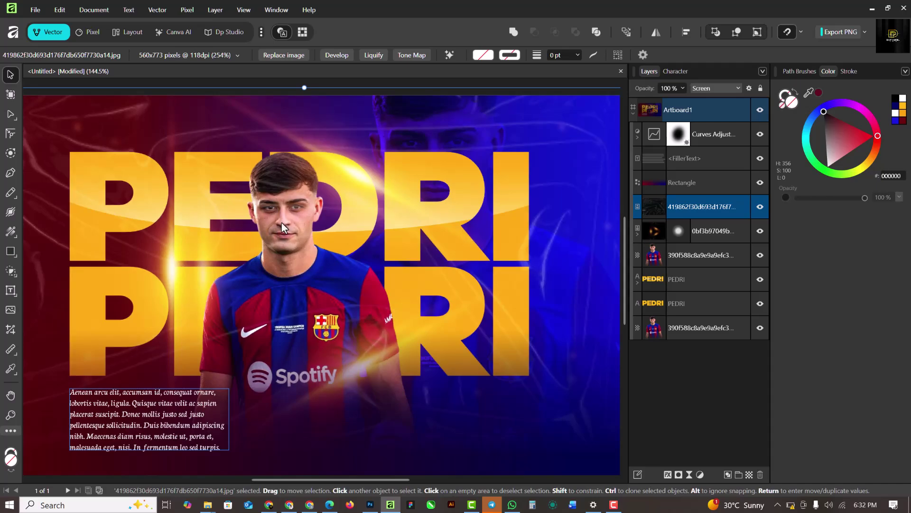
scroll(286, 206, down, 2)
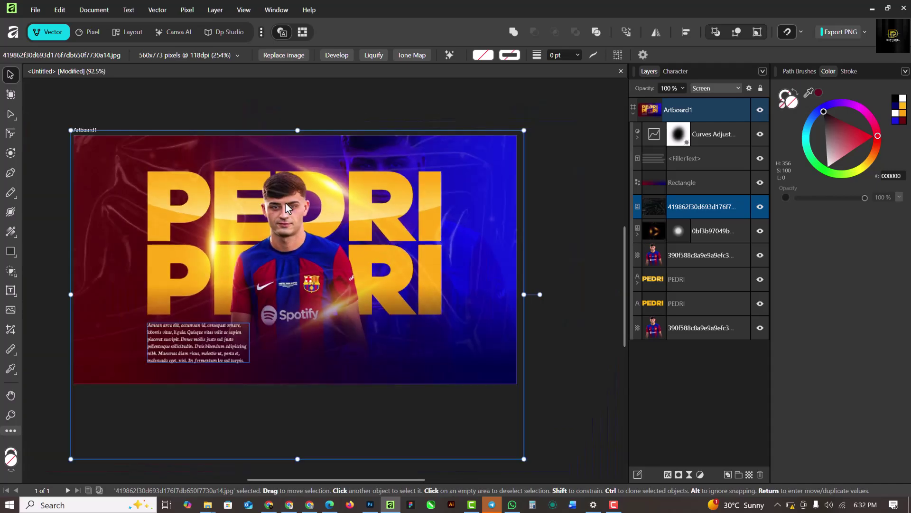
drag(297, 129, 298, 92)
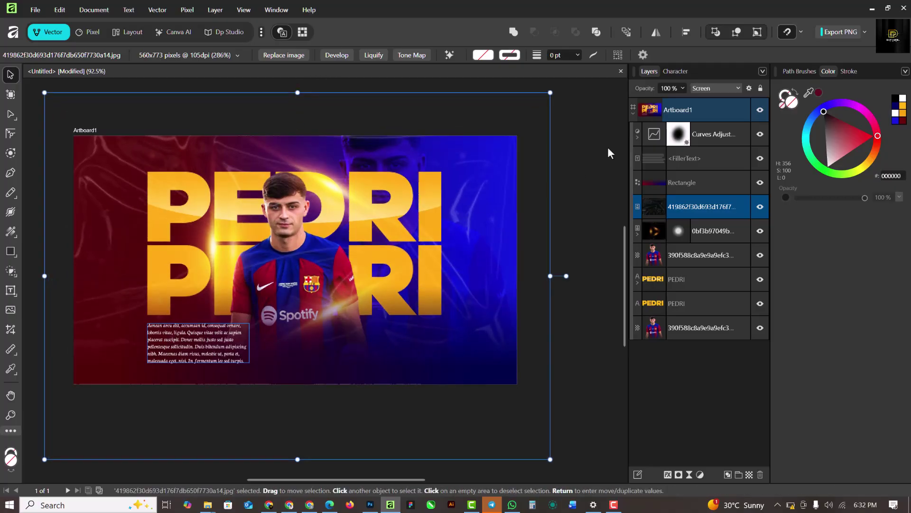
click(594, 158)
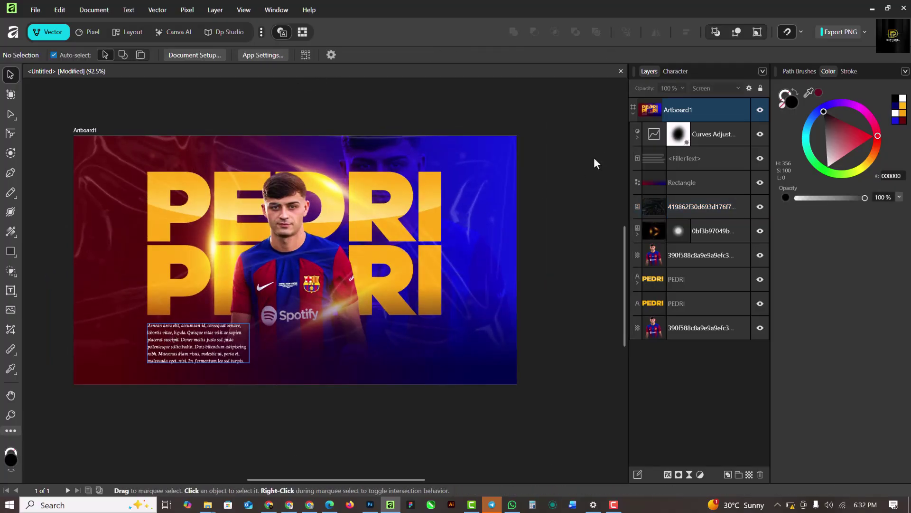
key(ctrl+plus)
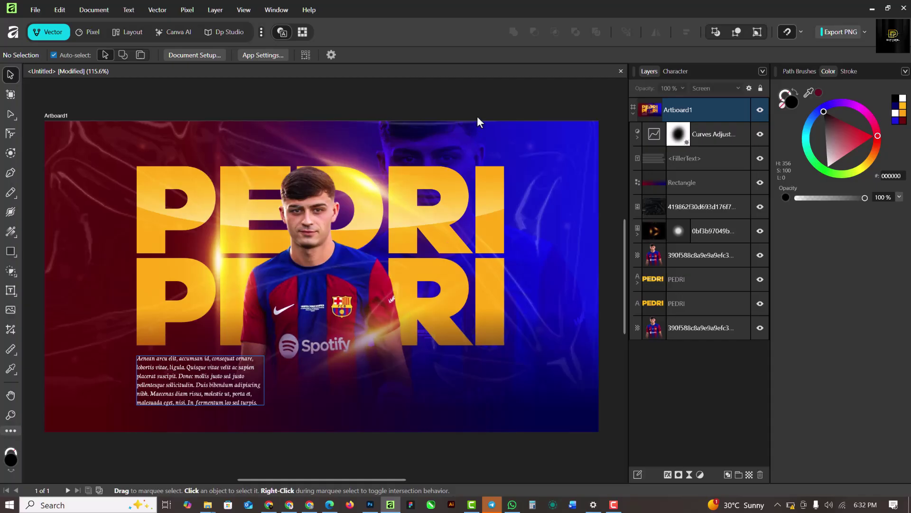
click(222, 375)
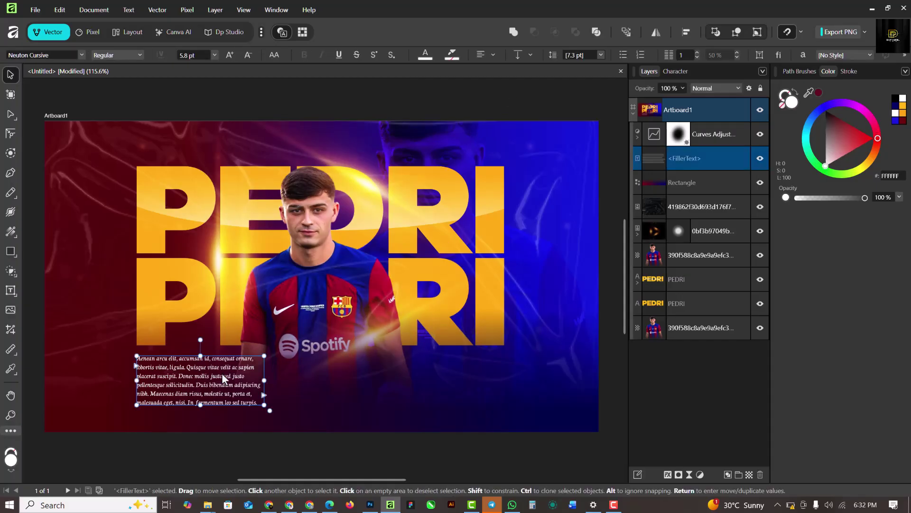
right_click(221, 373)
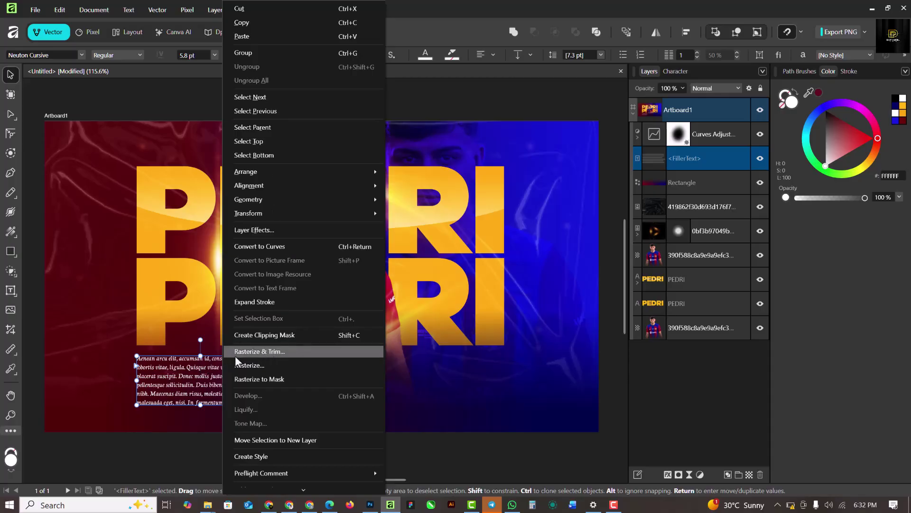
double_click(157, 388)
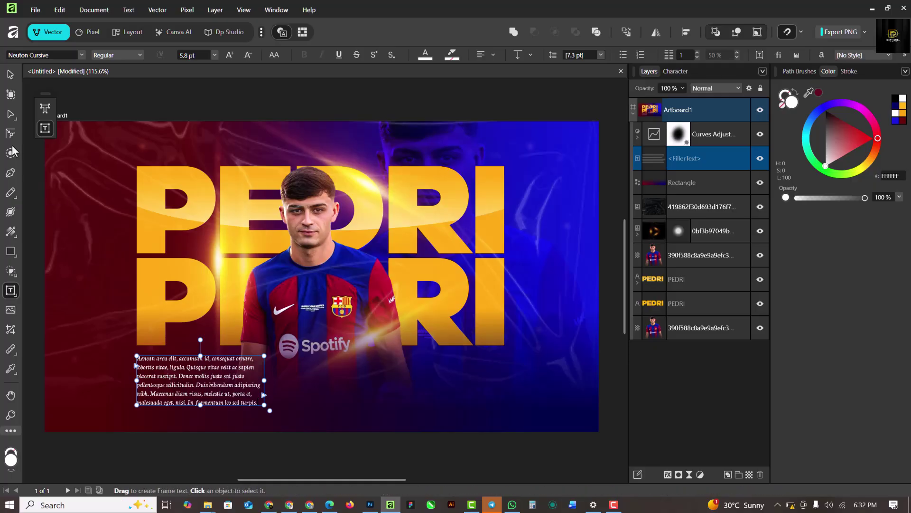
key(v)
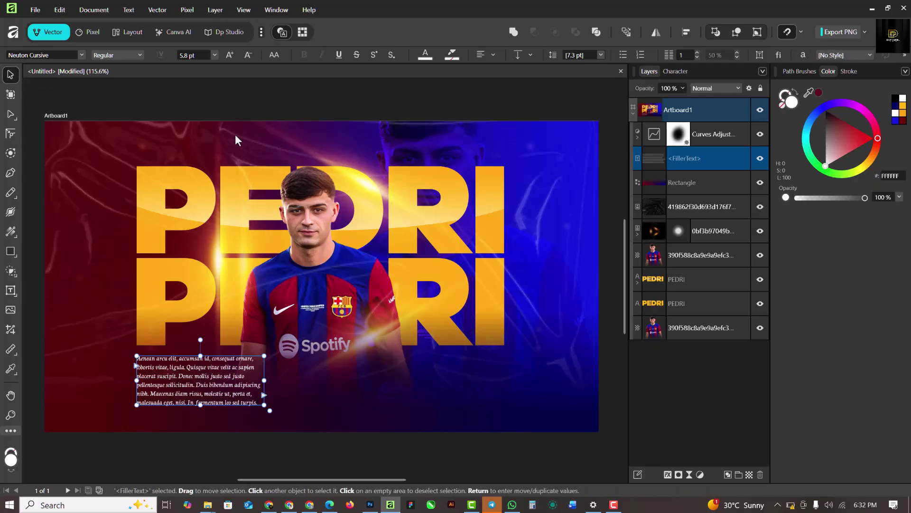
key(Escape)
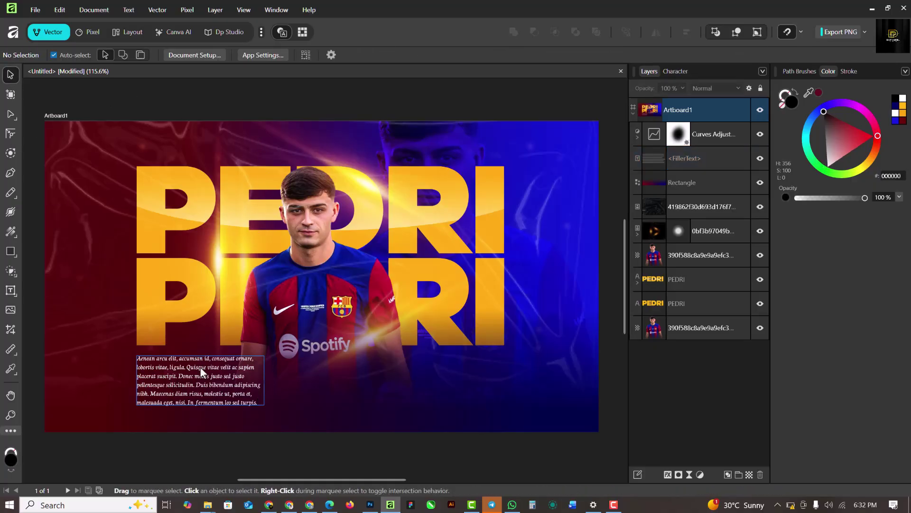
Try to export Artboard1 as a JPEG using the Best quality preset at quality 100
click(38, 11)
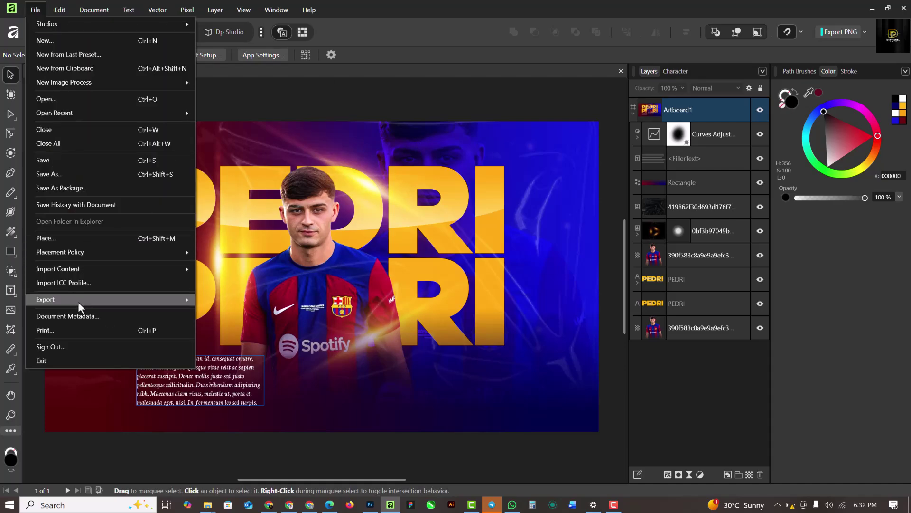
mouse_move(79, 303)
click(224, 300)
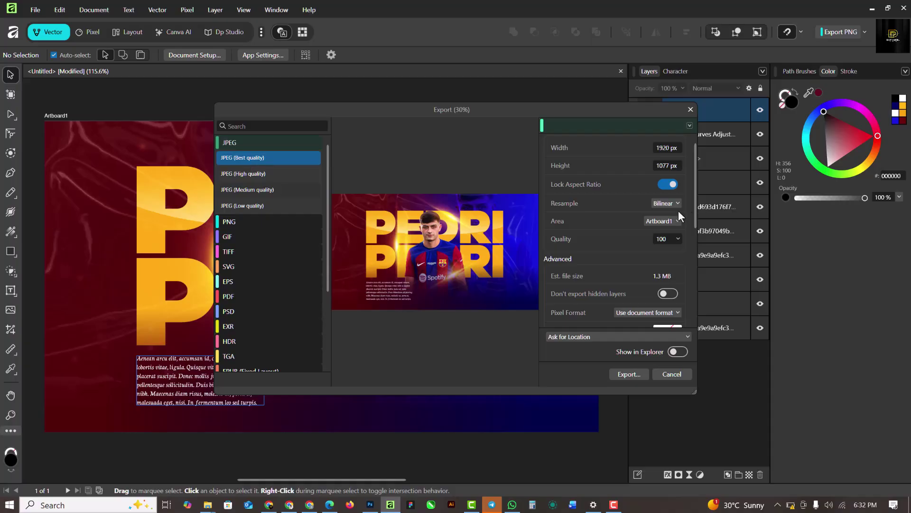
click(677, 237)
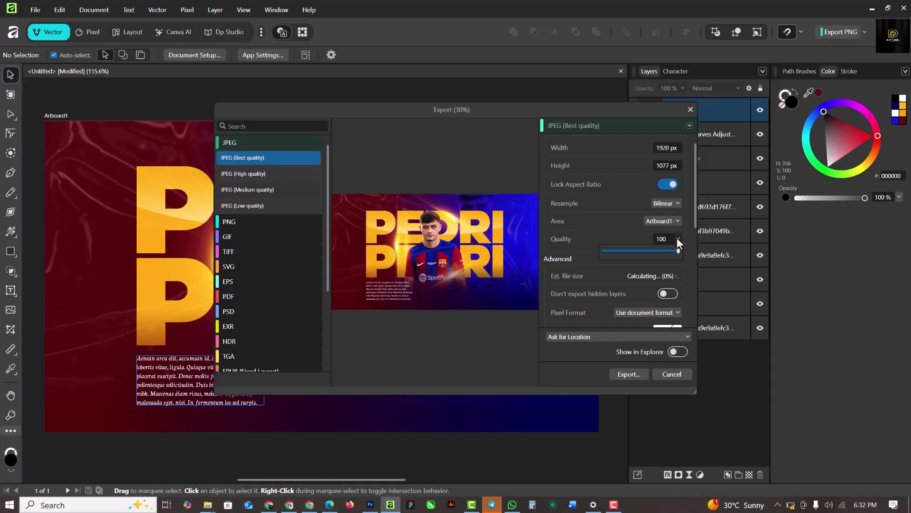
click(633, 375)
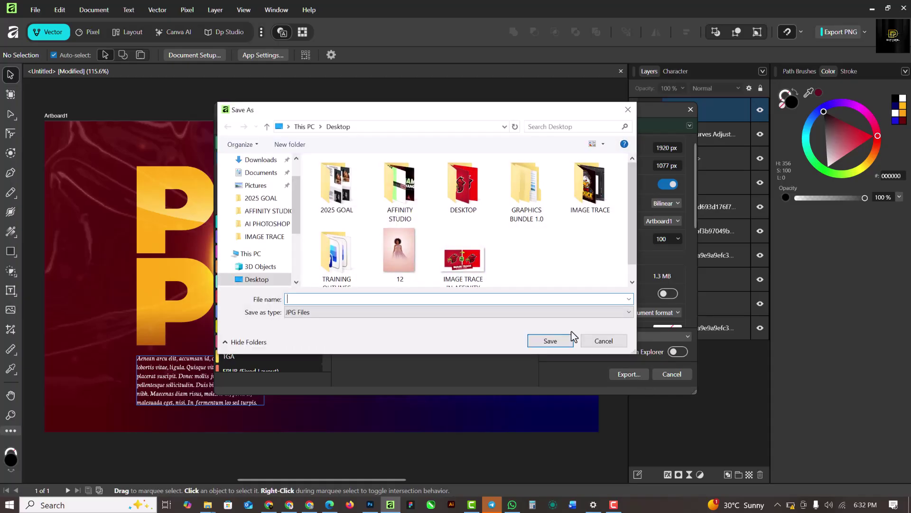
click(629, 110)
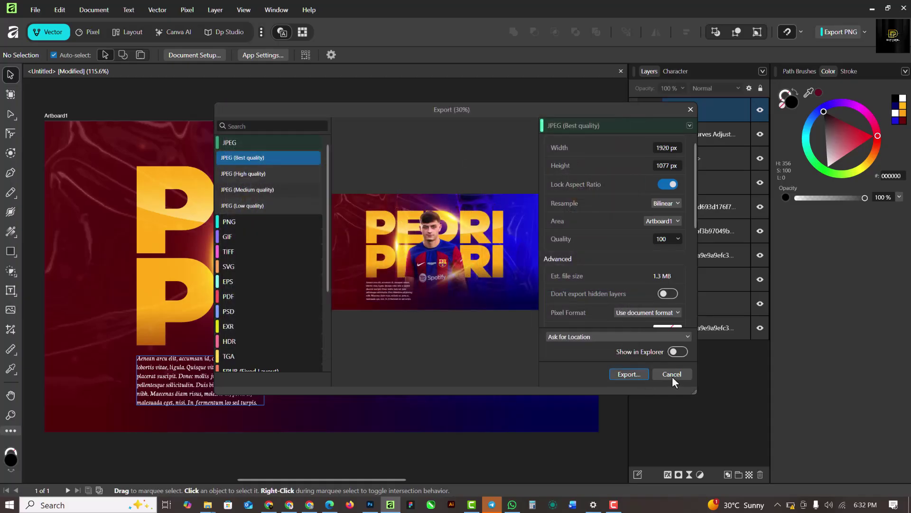
click(671, 374)
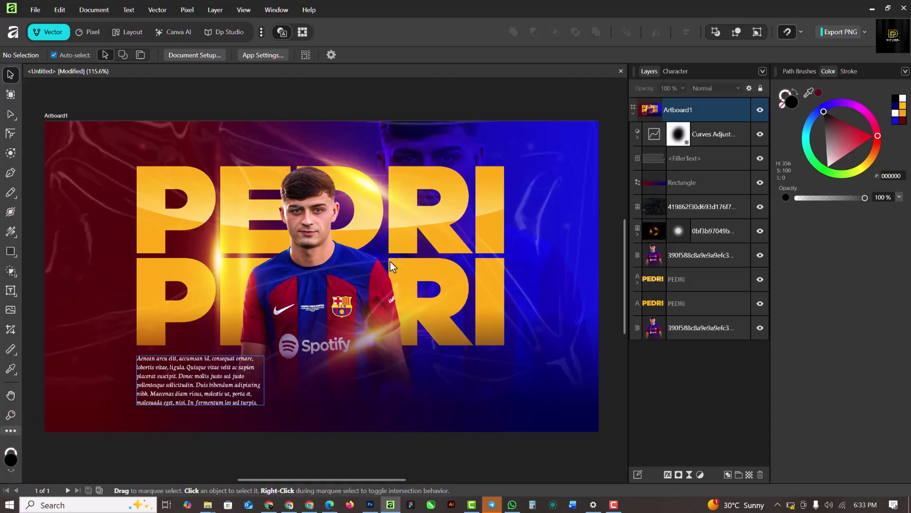